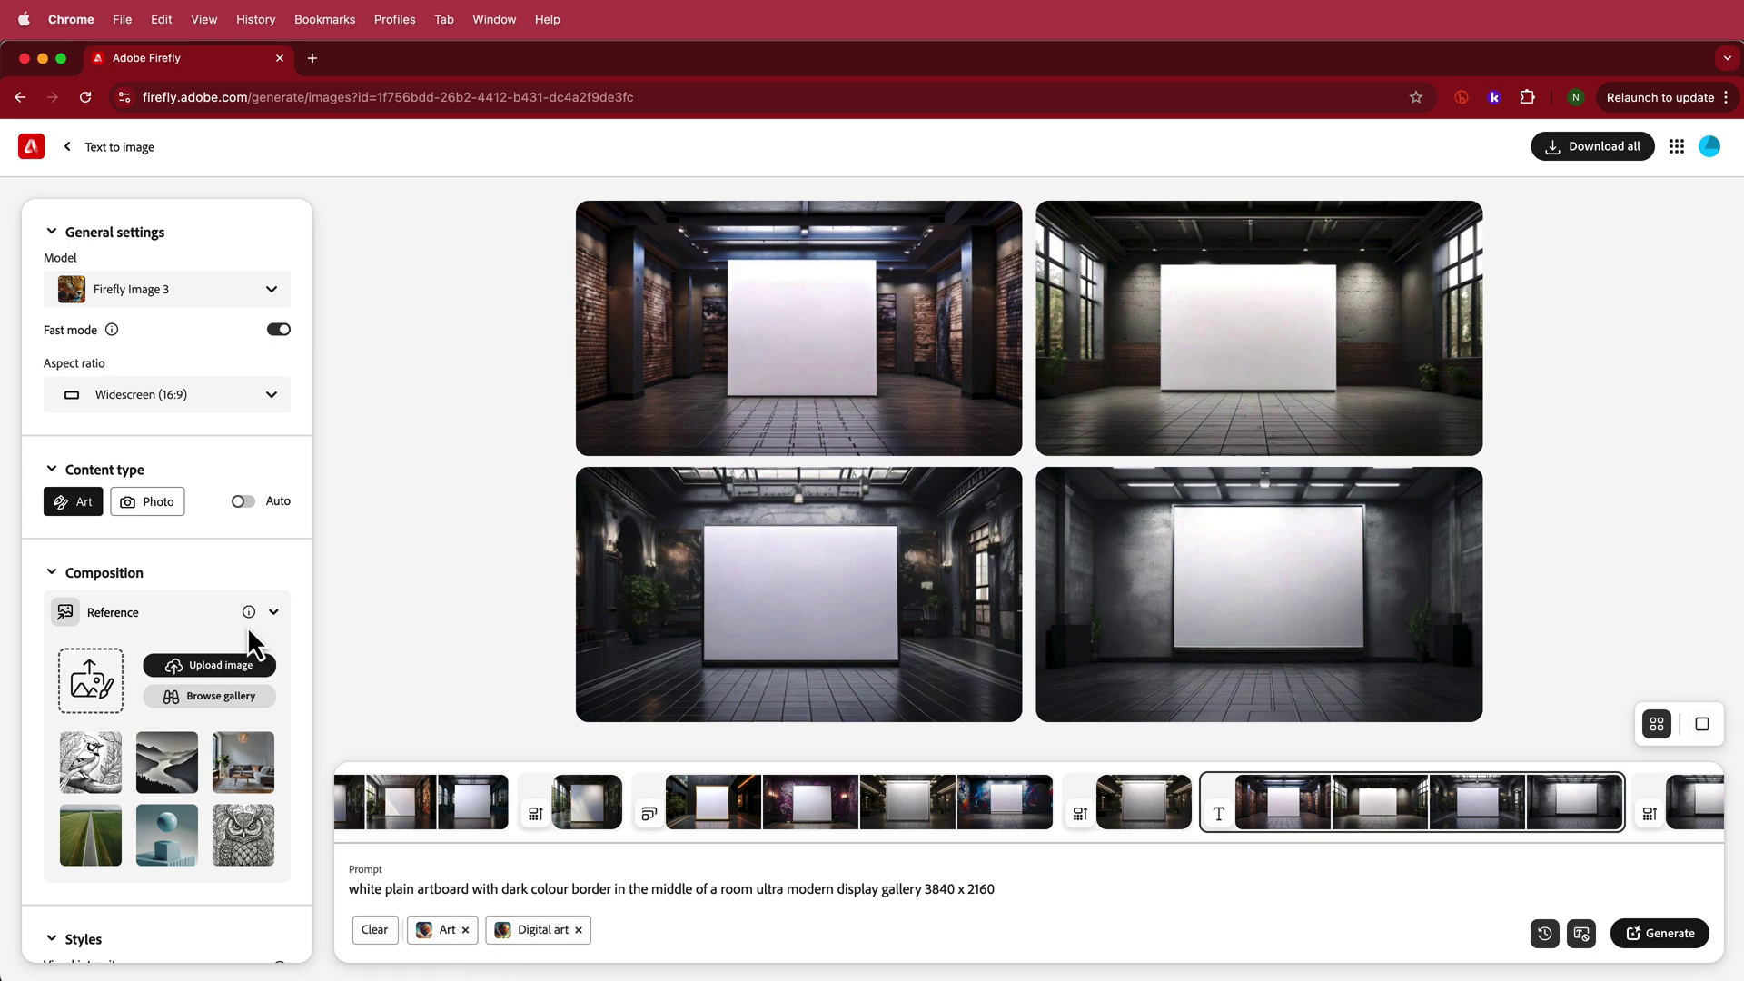
- Compare the earlier and landscape Firefly gallery batches, then return to the widescreen 3840 x 2160 batch
scroll(221, 636, down, 5)
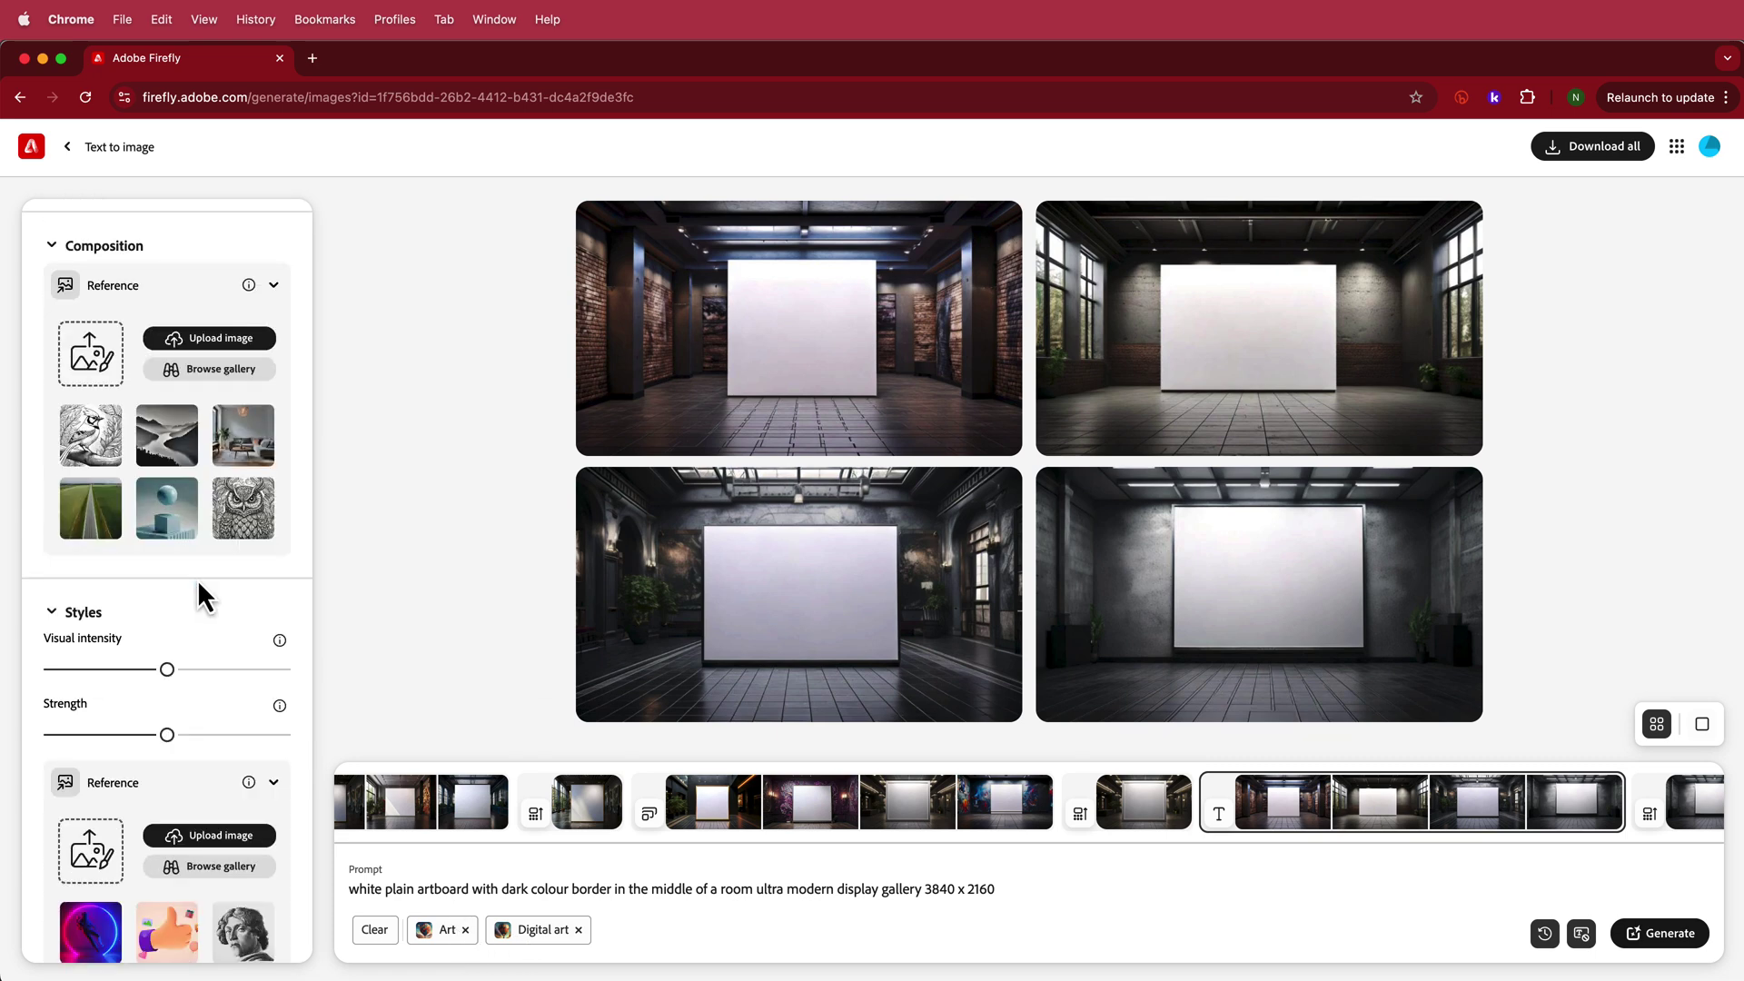
scroll(198, 580, down, 15)
scroll(200, 590, up, 5)
scroll(202, 590, down, 6)
scroll(203, 595, up, 20)
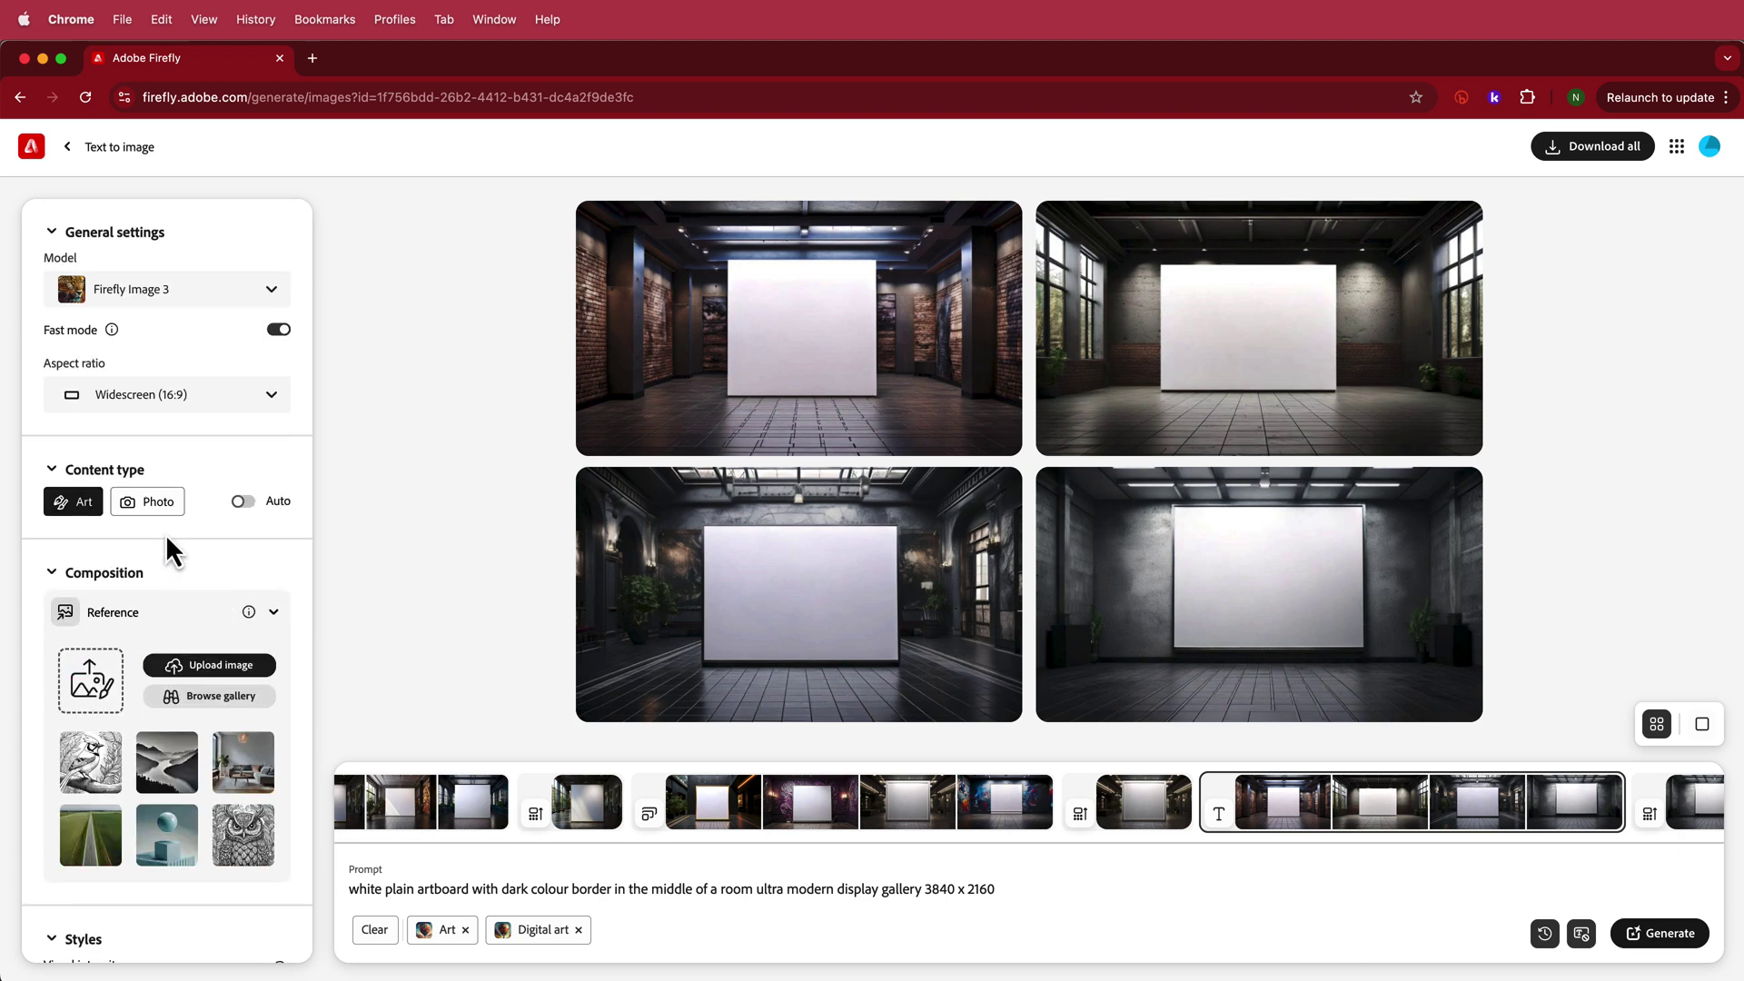
click(809, 829)
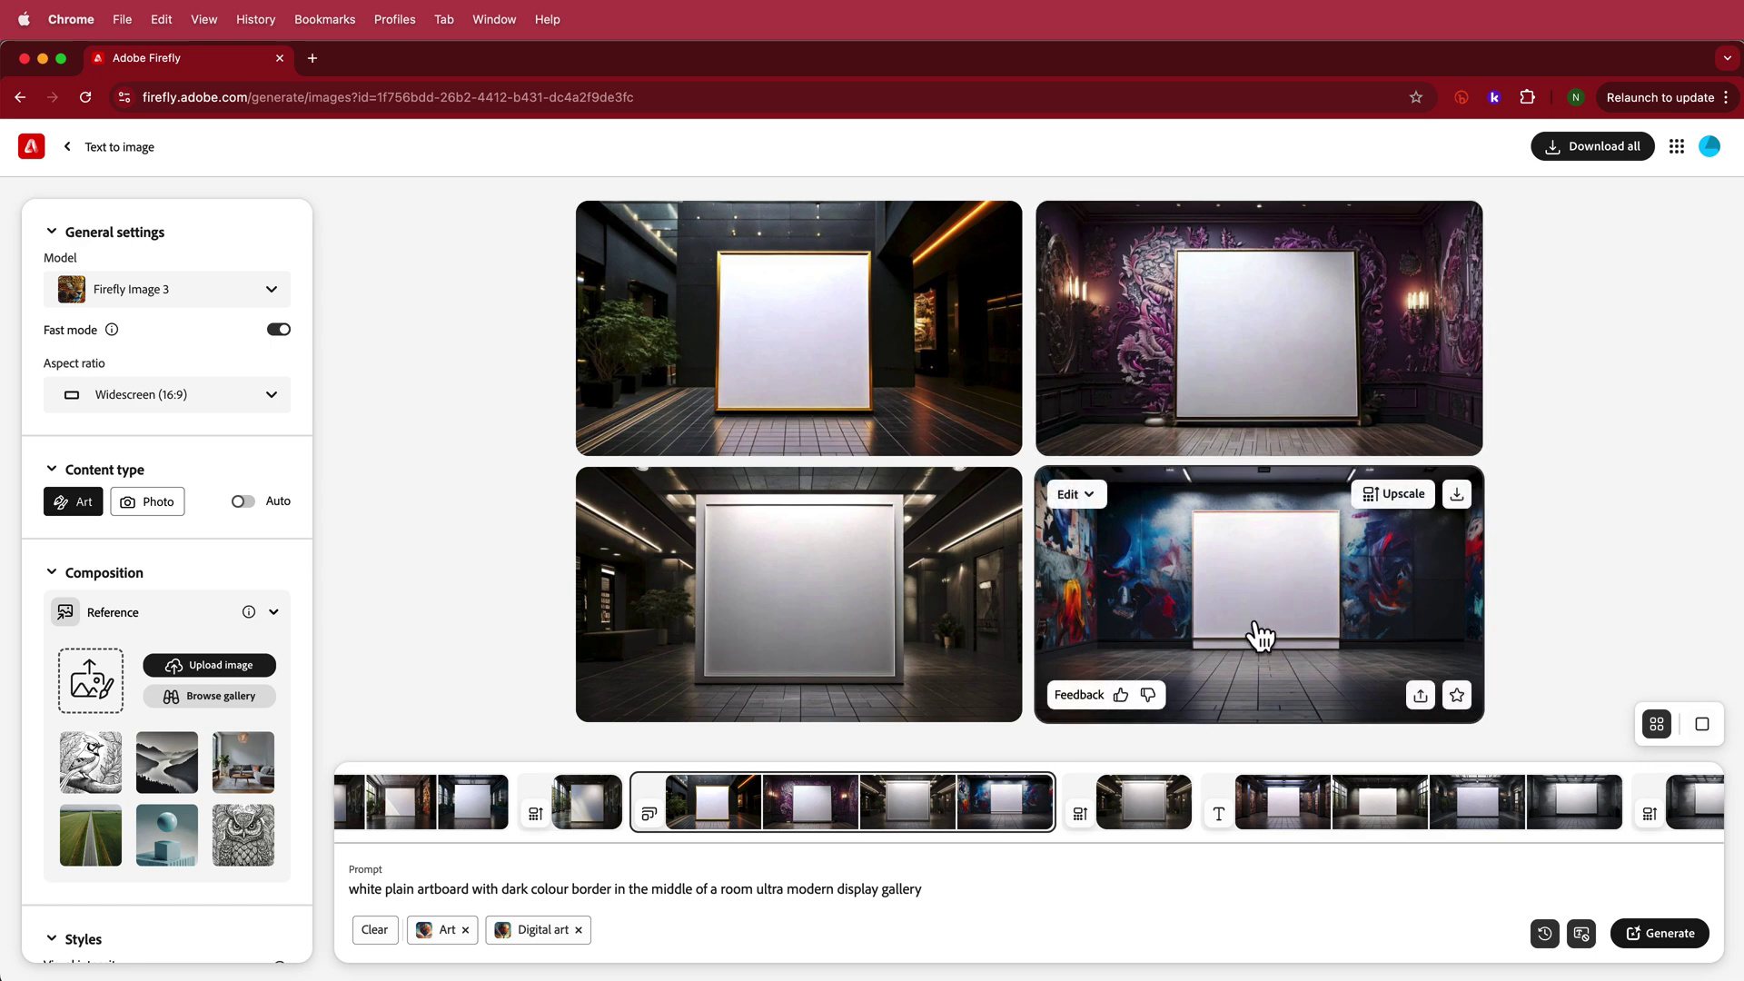
click(463, 814)
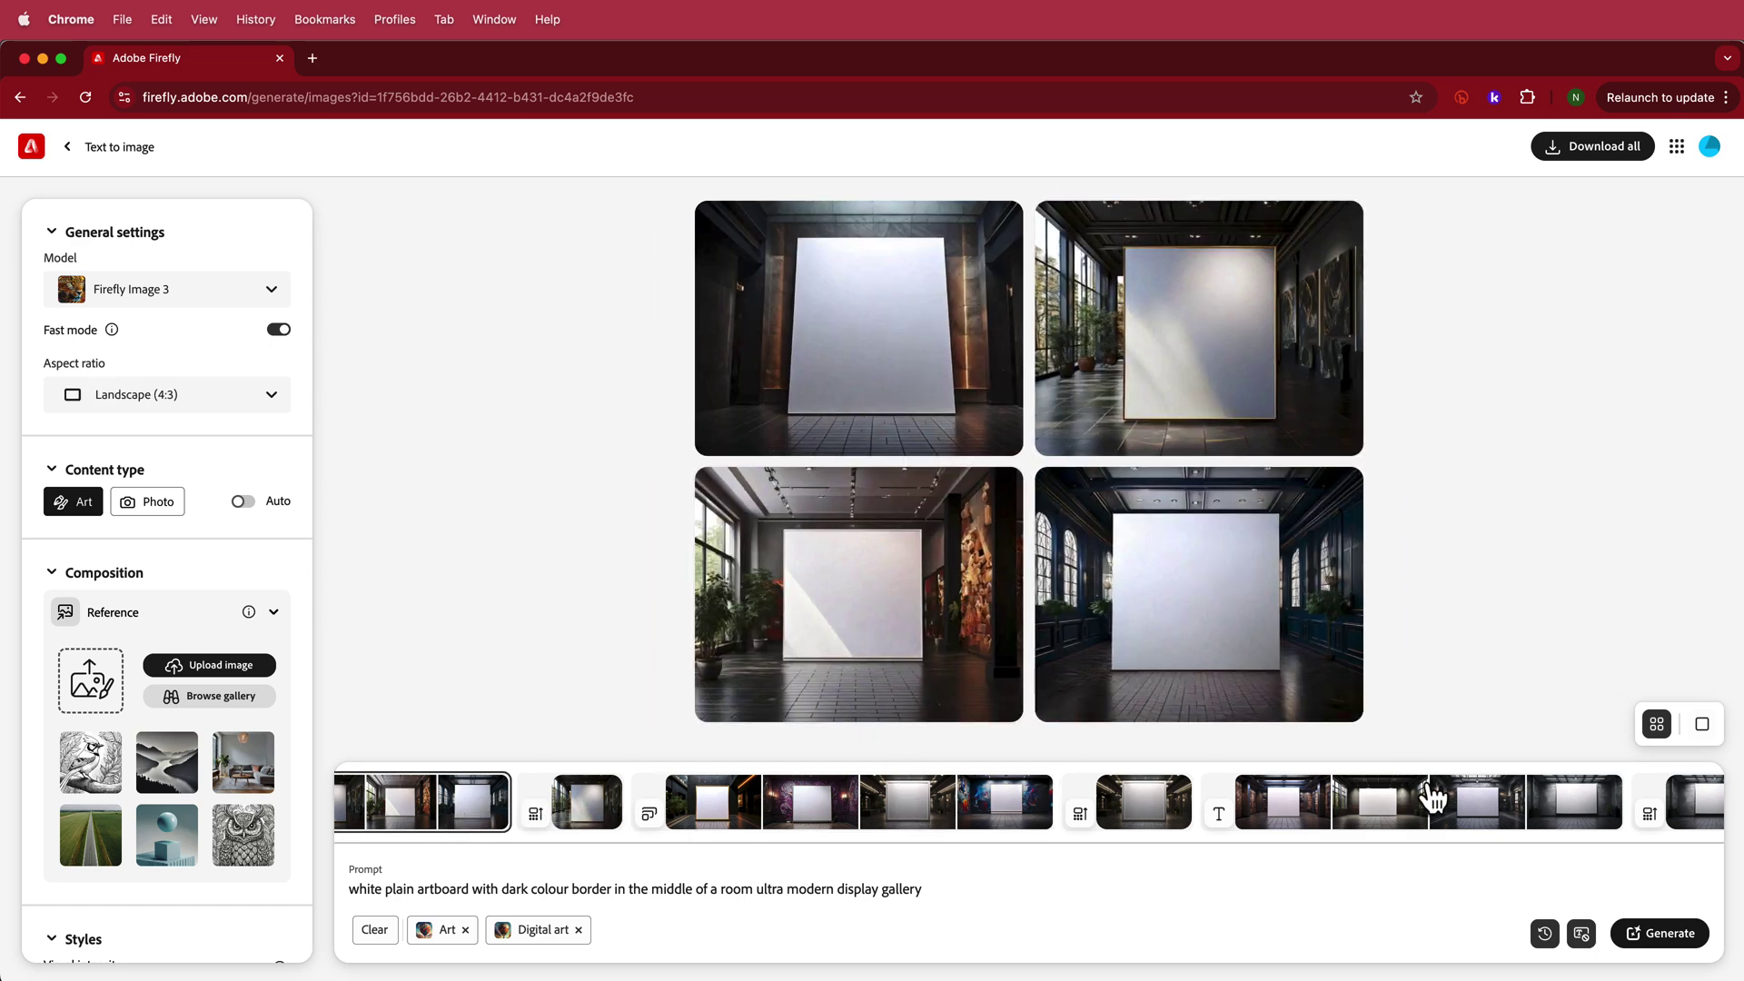
click(1408, 814)
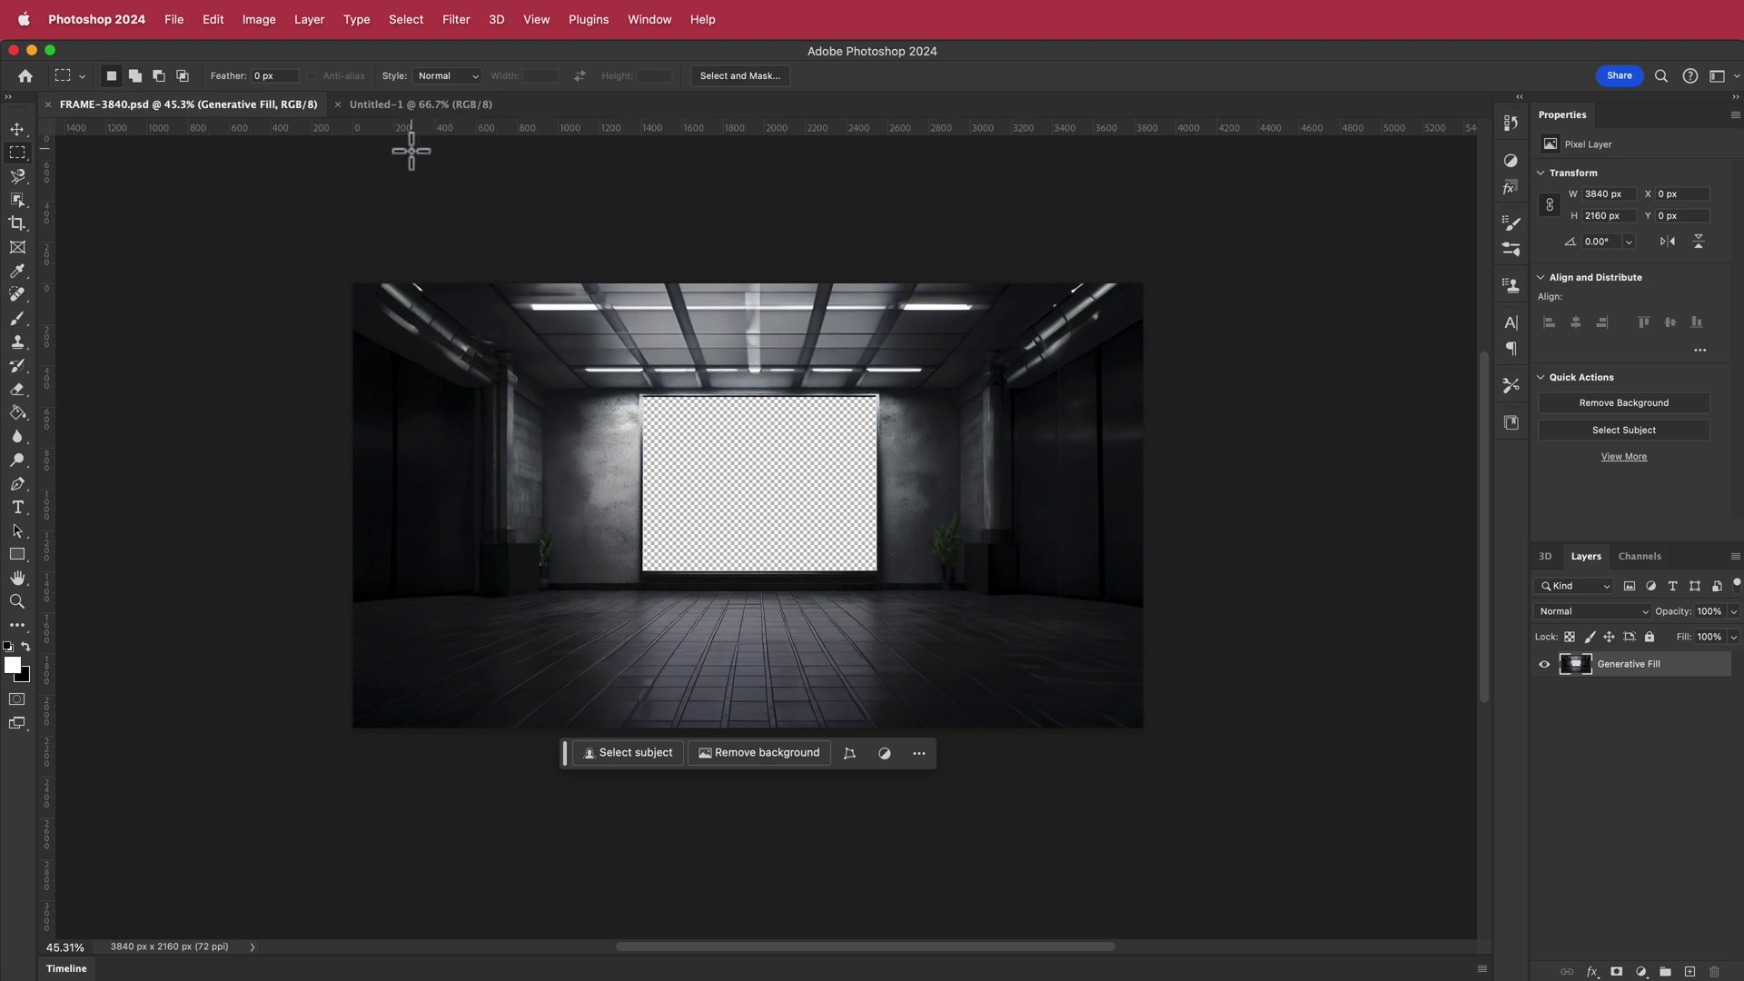
- On Untitled-1, hide the white Background layer and select the empty right, bottom, left and top strips
click(402, 107)
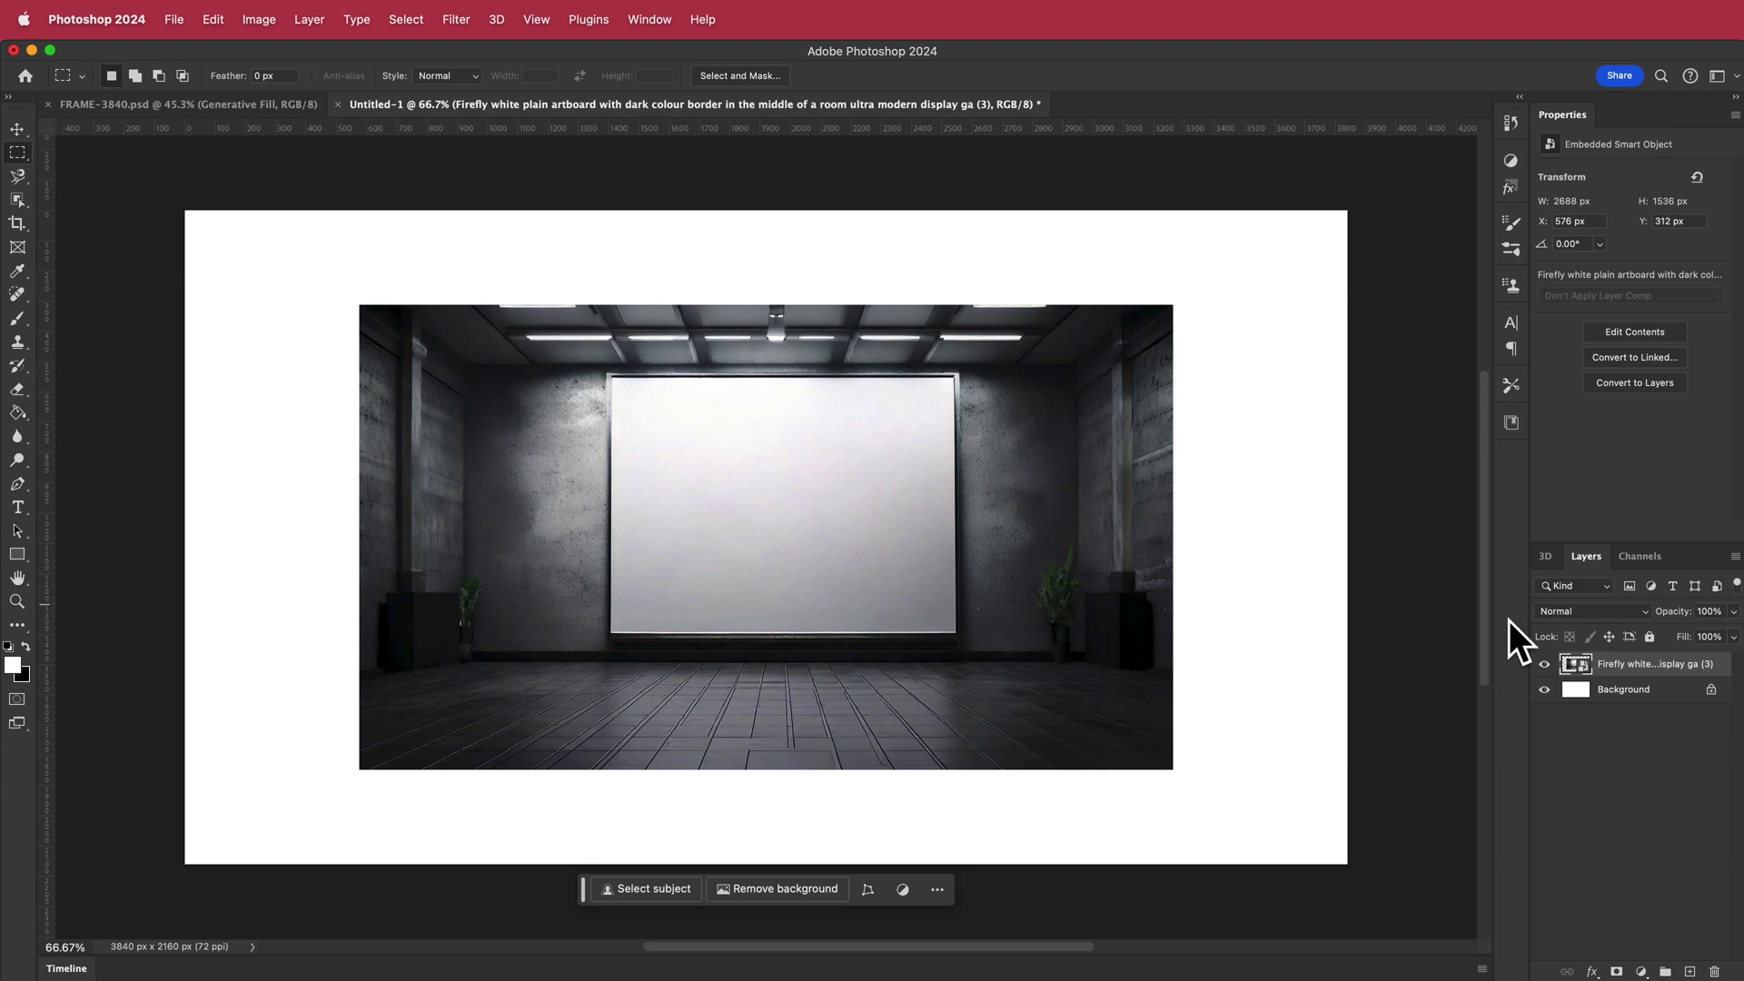
click(1544, 690)
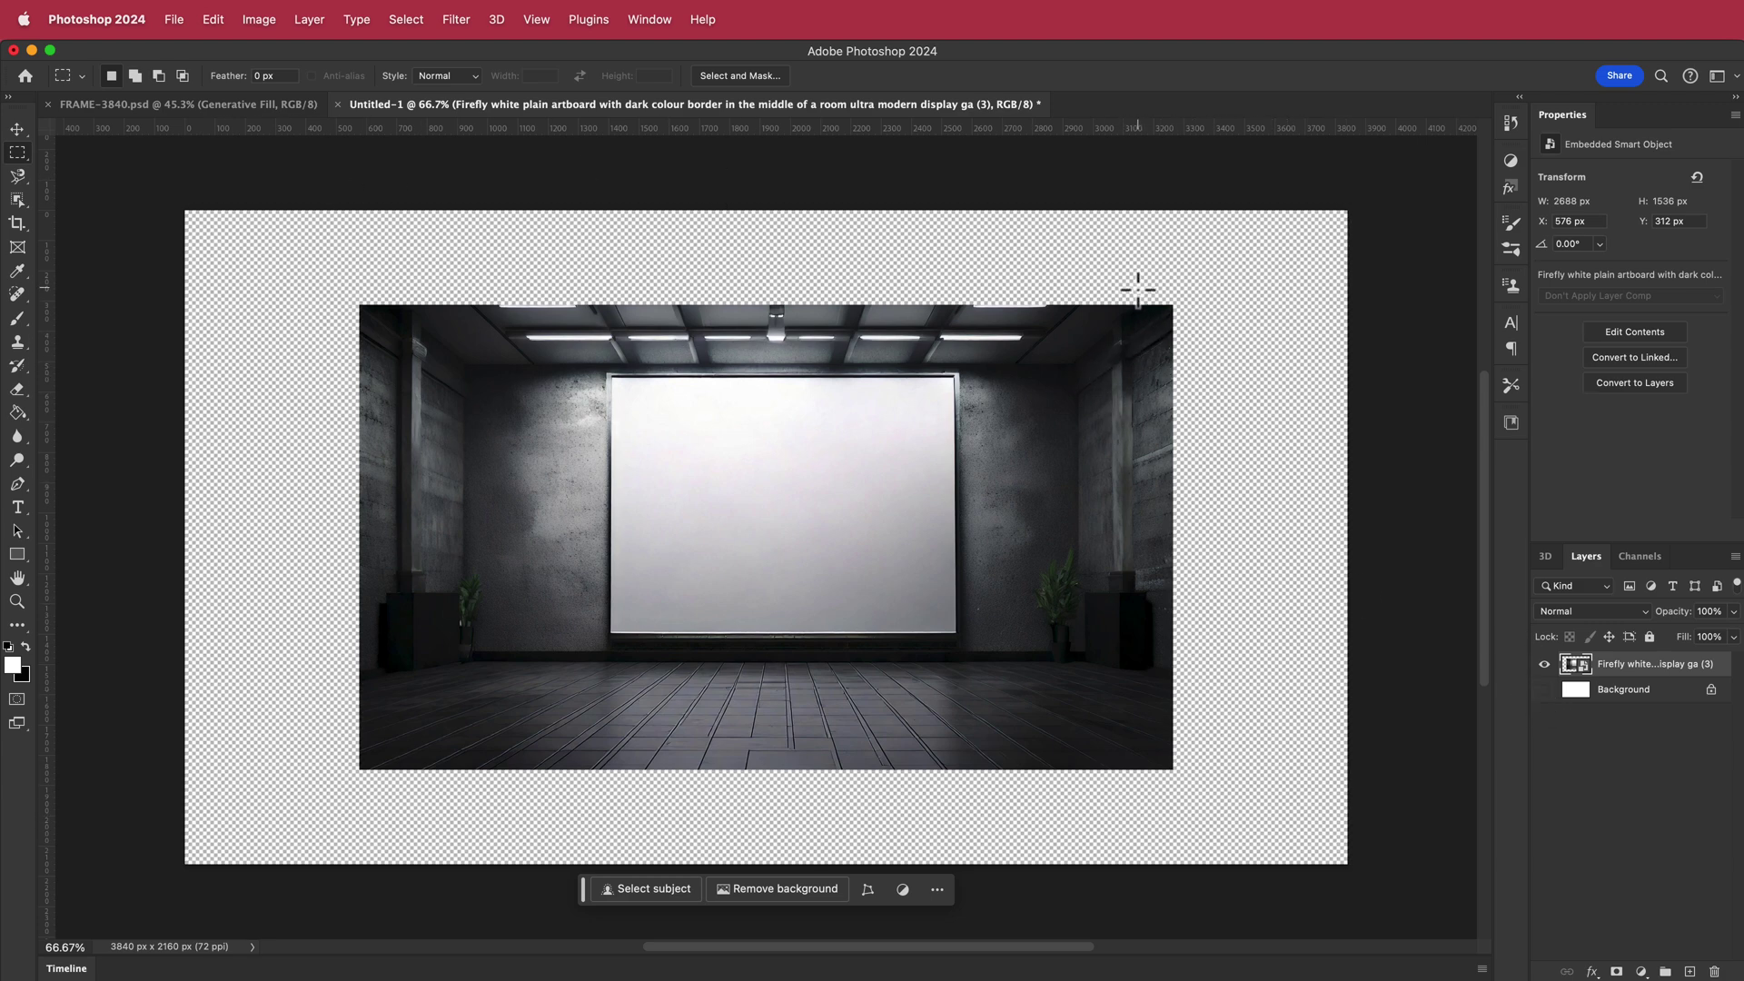
drag(1135, 198, 1383, 928)
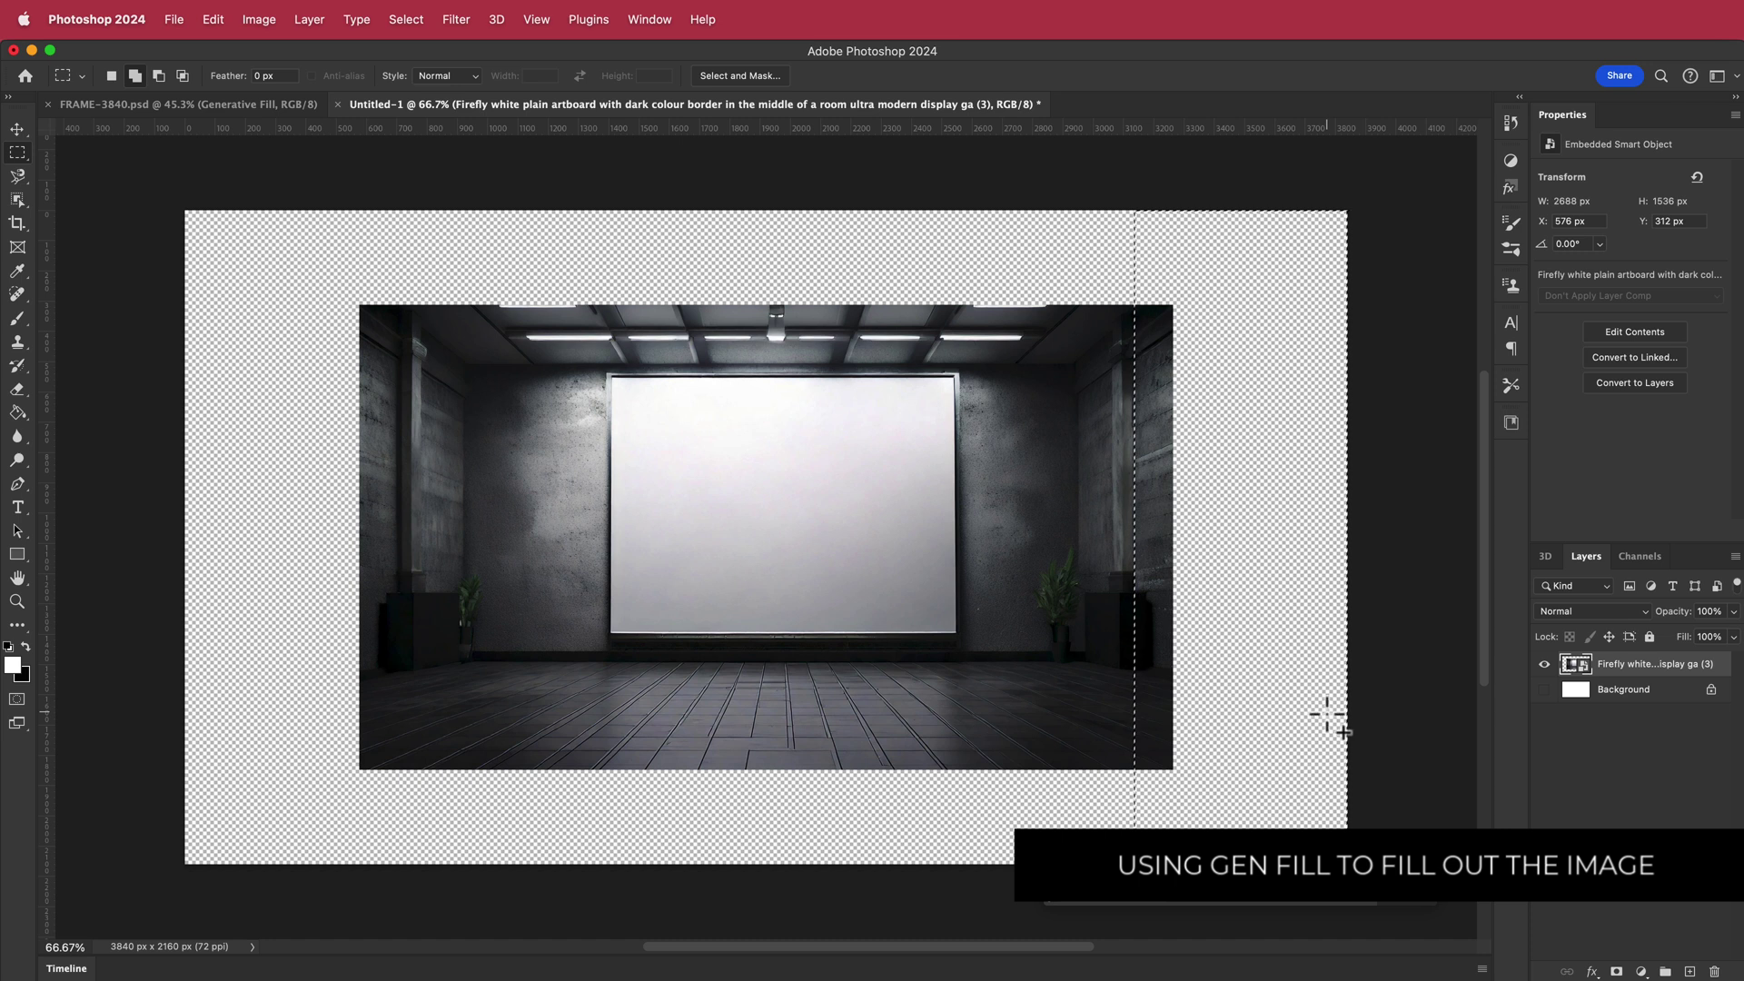
drag(1327, 713, 100, 903)
drag(383, 195, 83, 933)
drag(186, 210, 1409, 334)
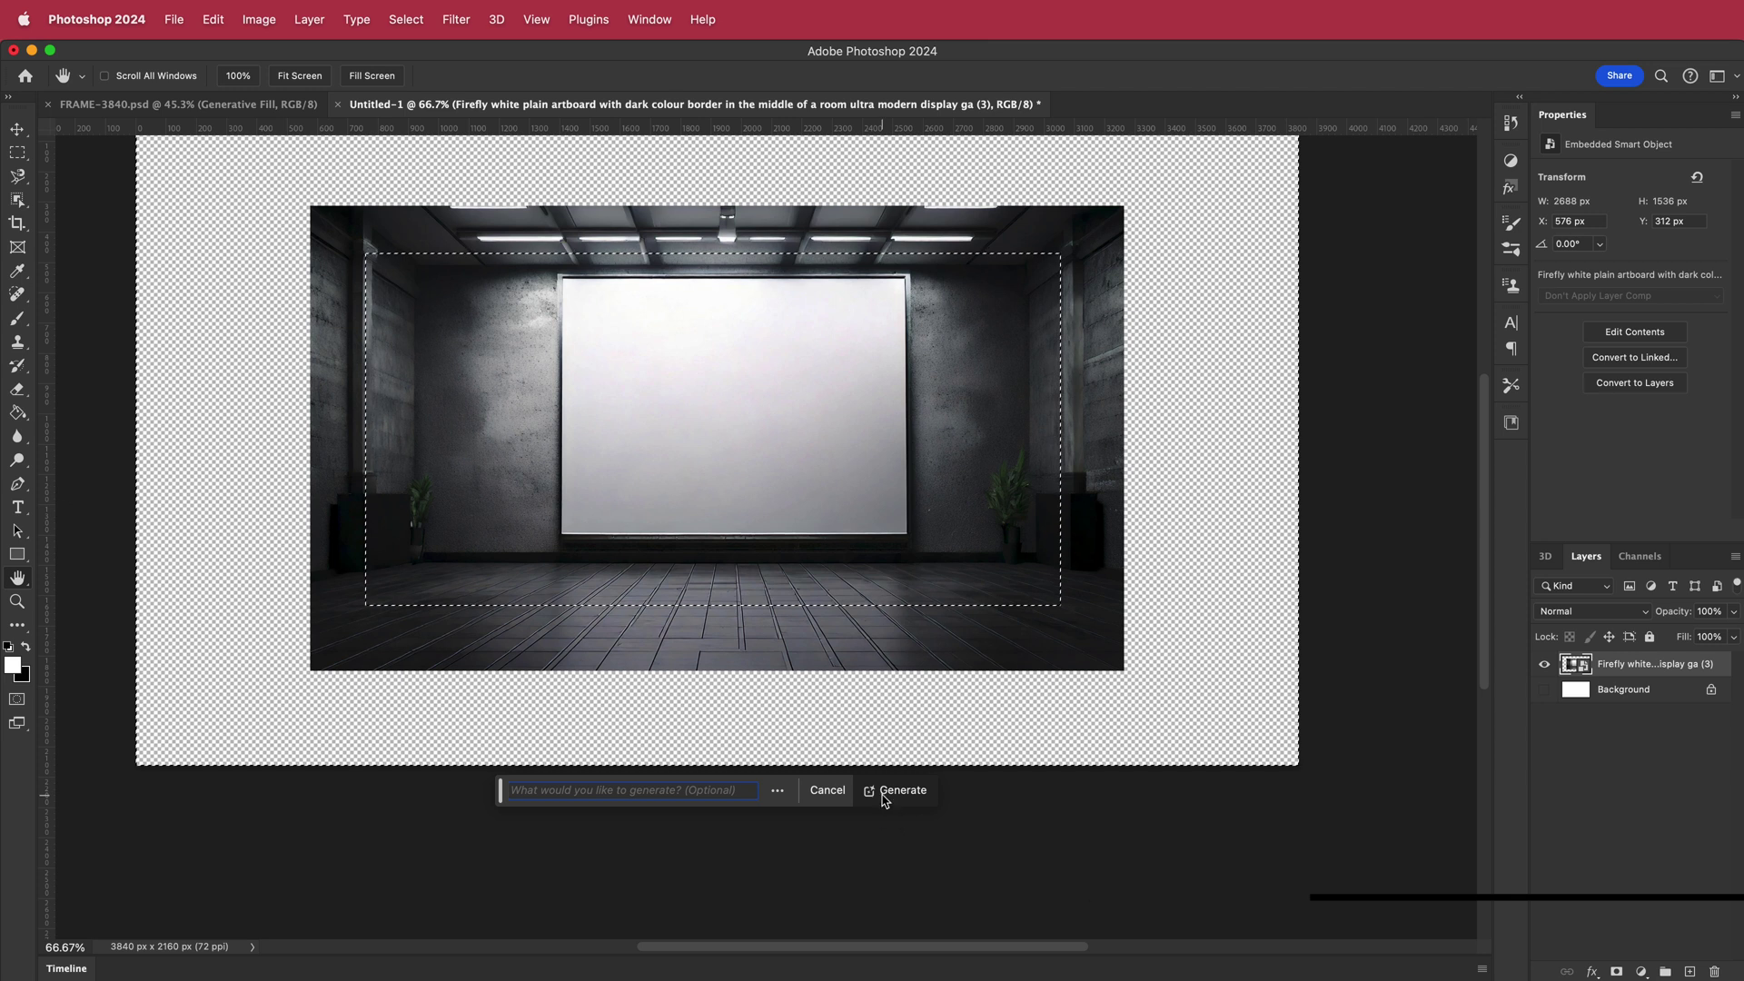
- Generate a fill for the empty margins and keep the third variation
click(895, 790)
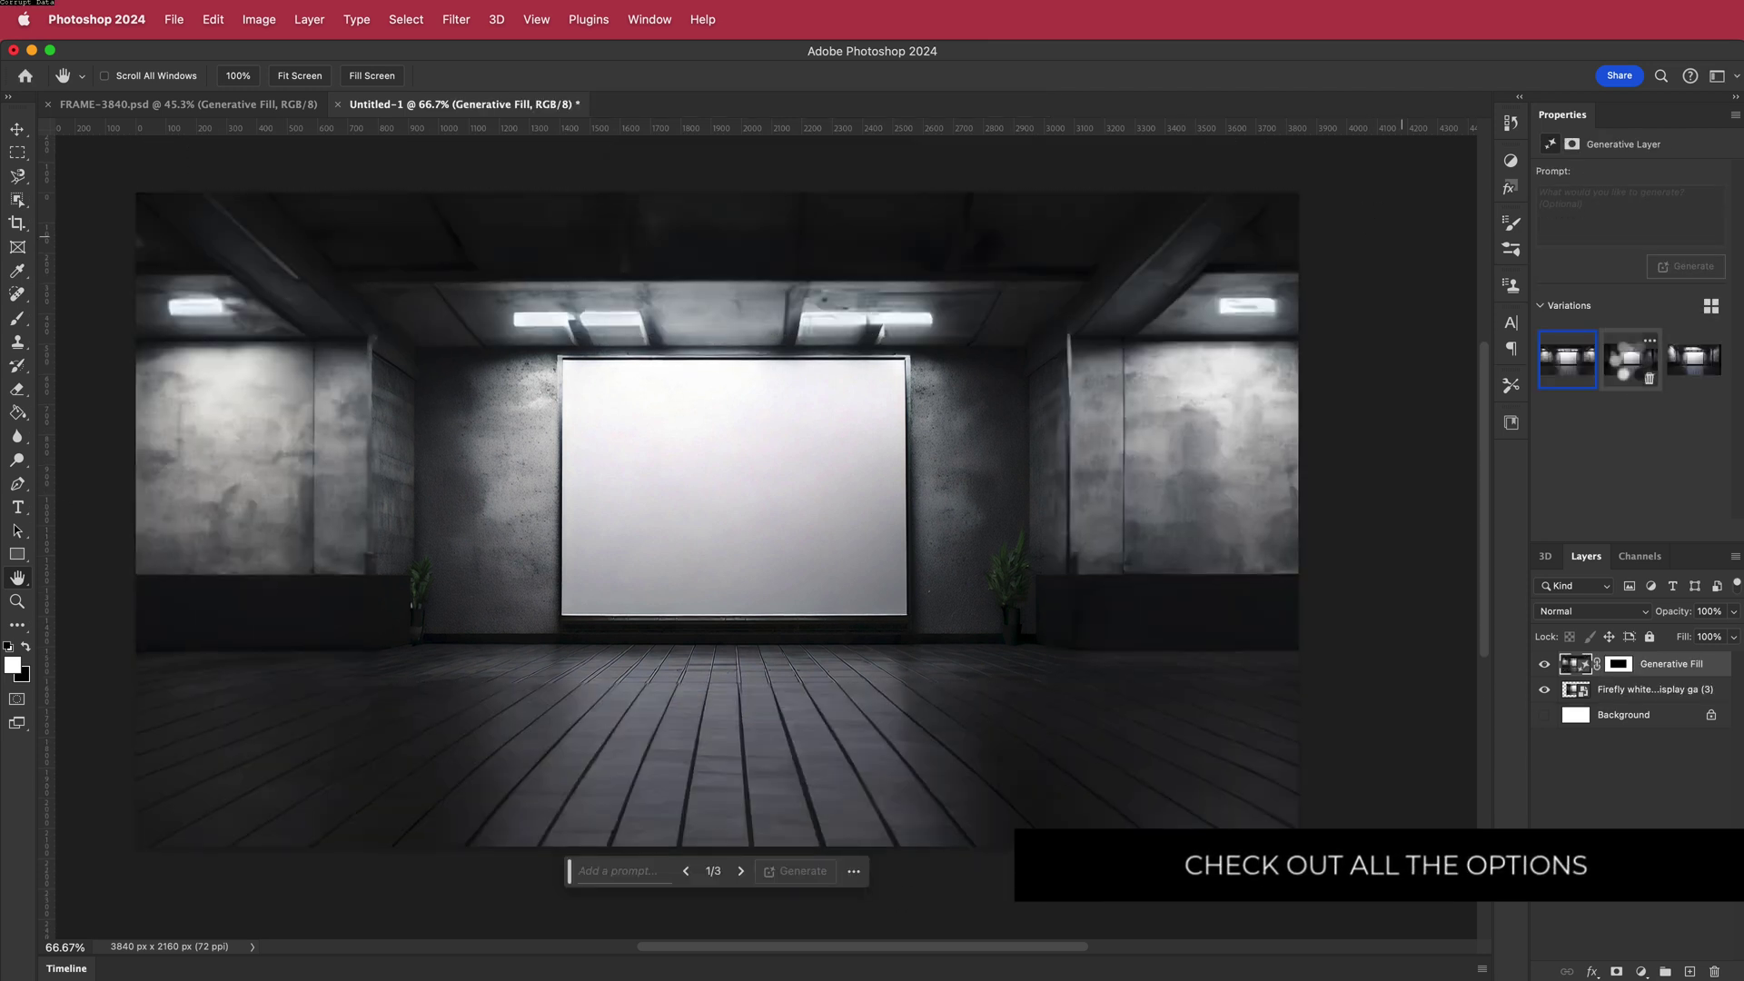
click(1630, 361)
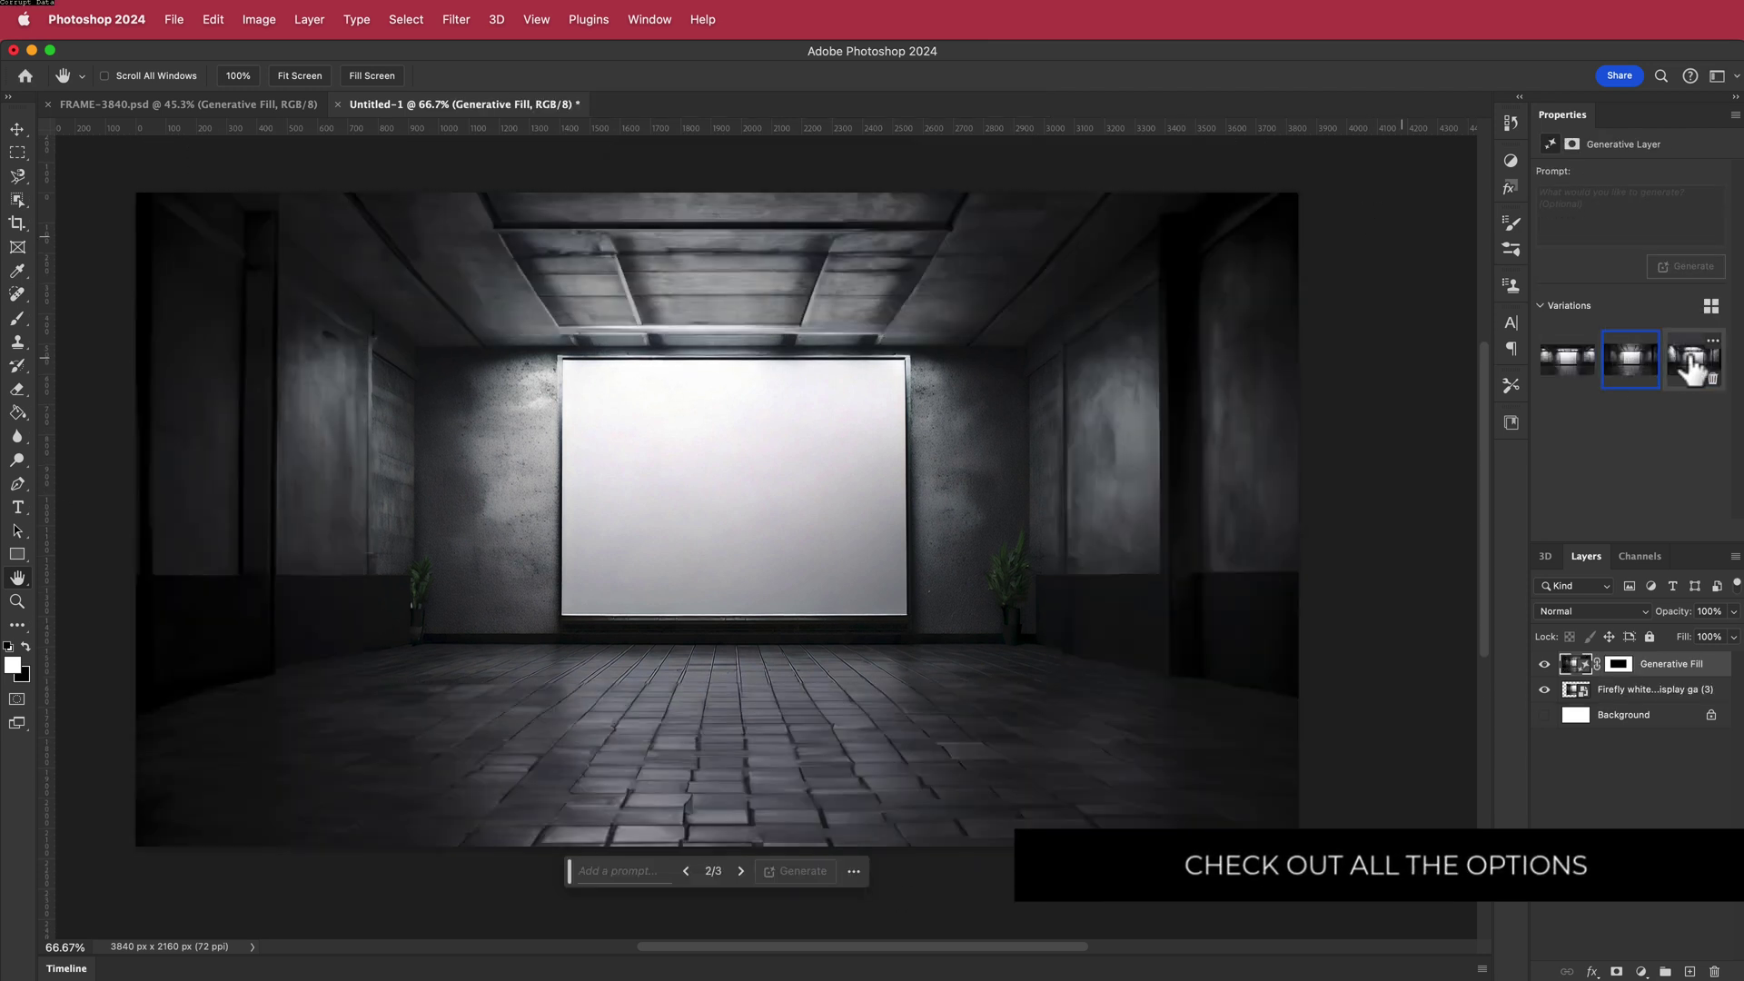
click(1692, 364)
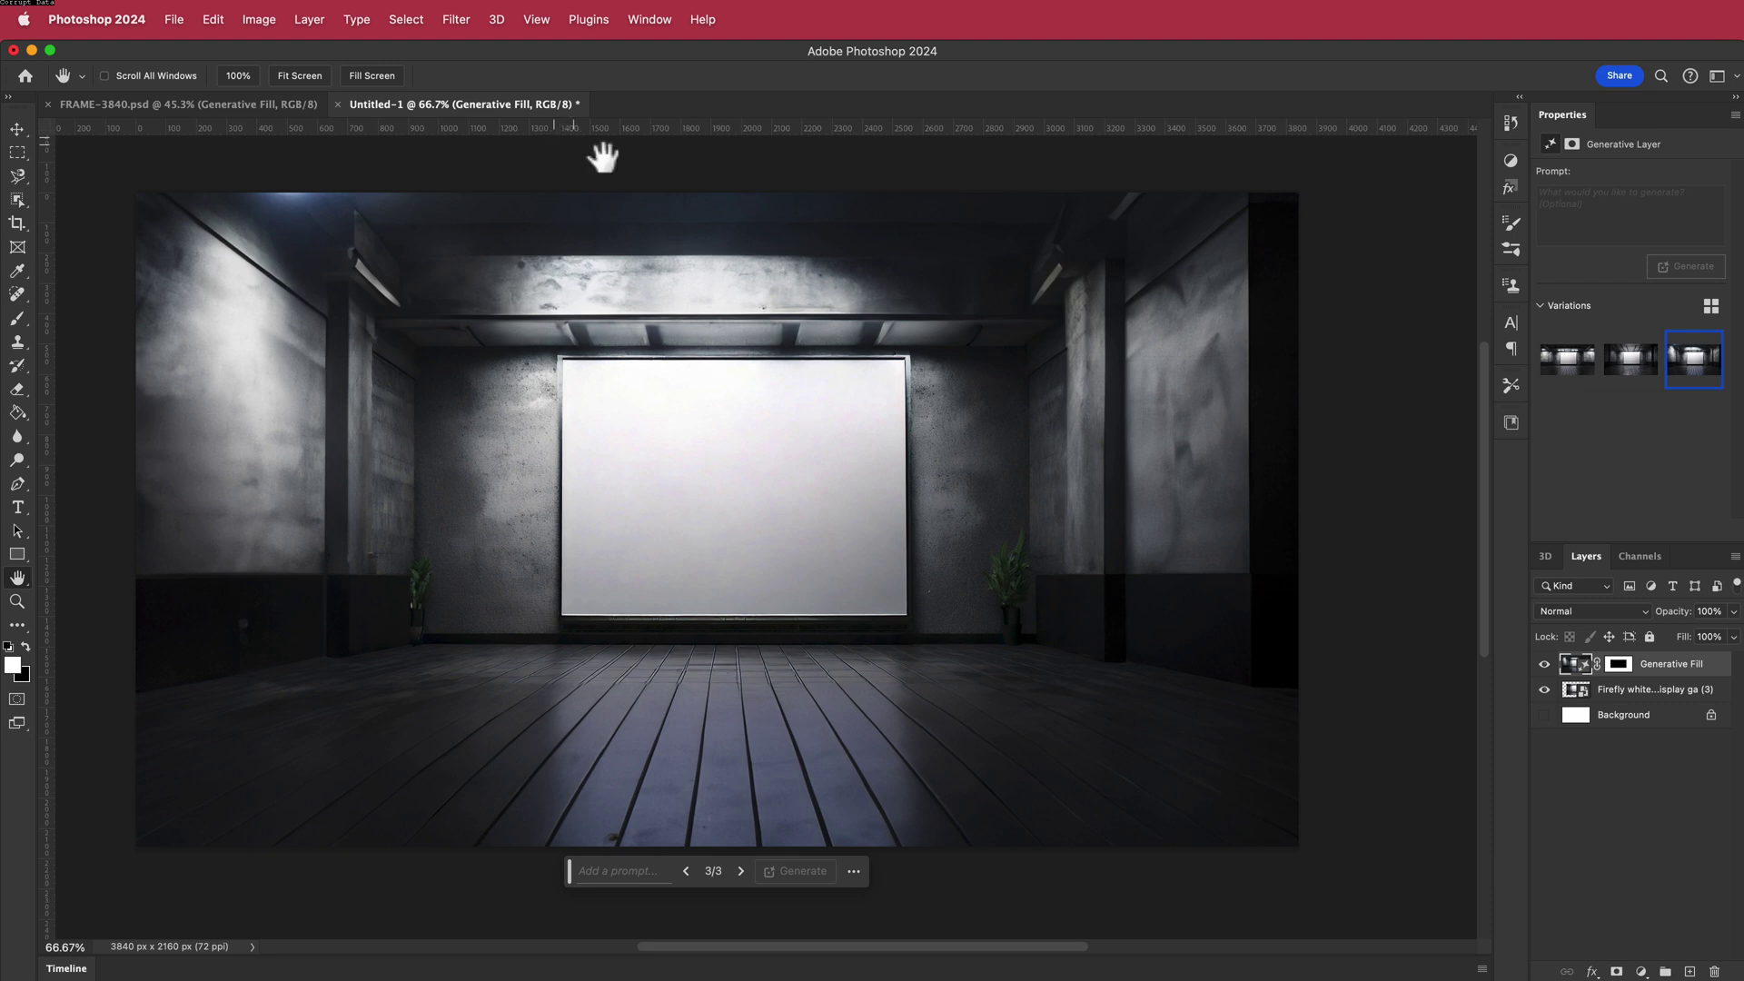
- Select the fill and Firefly image layers together and combine them with Merge Visible
shift+click(1660, 691)
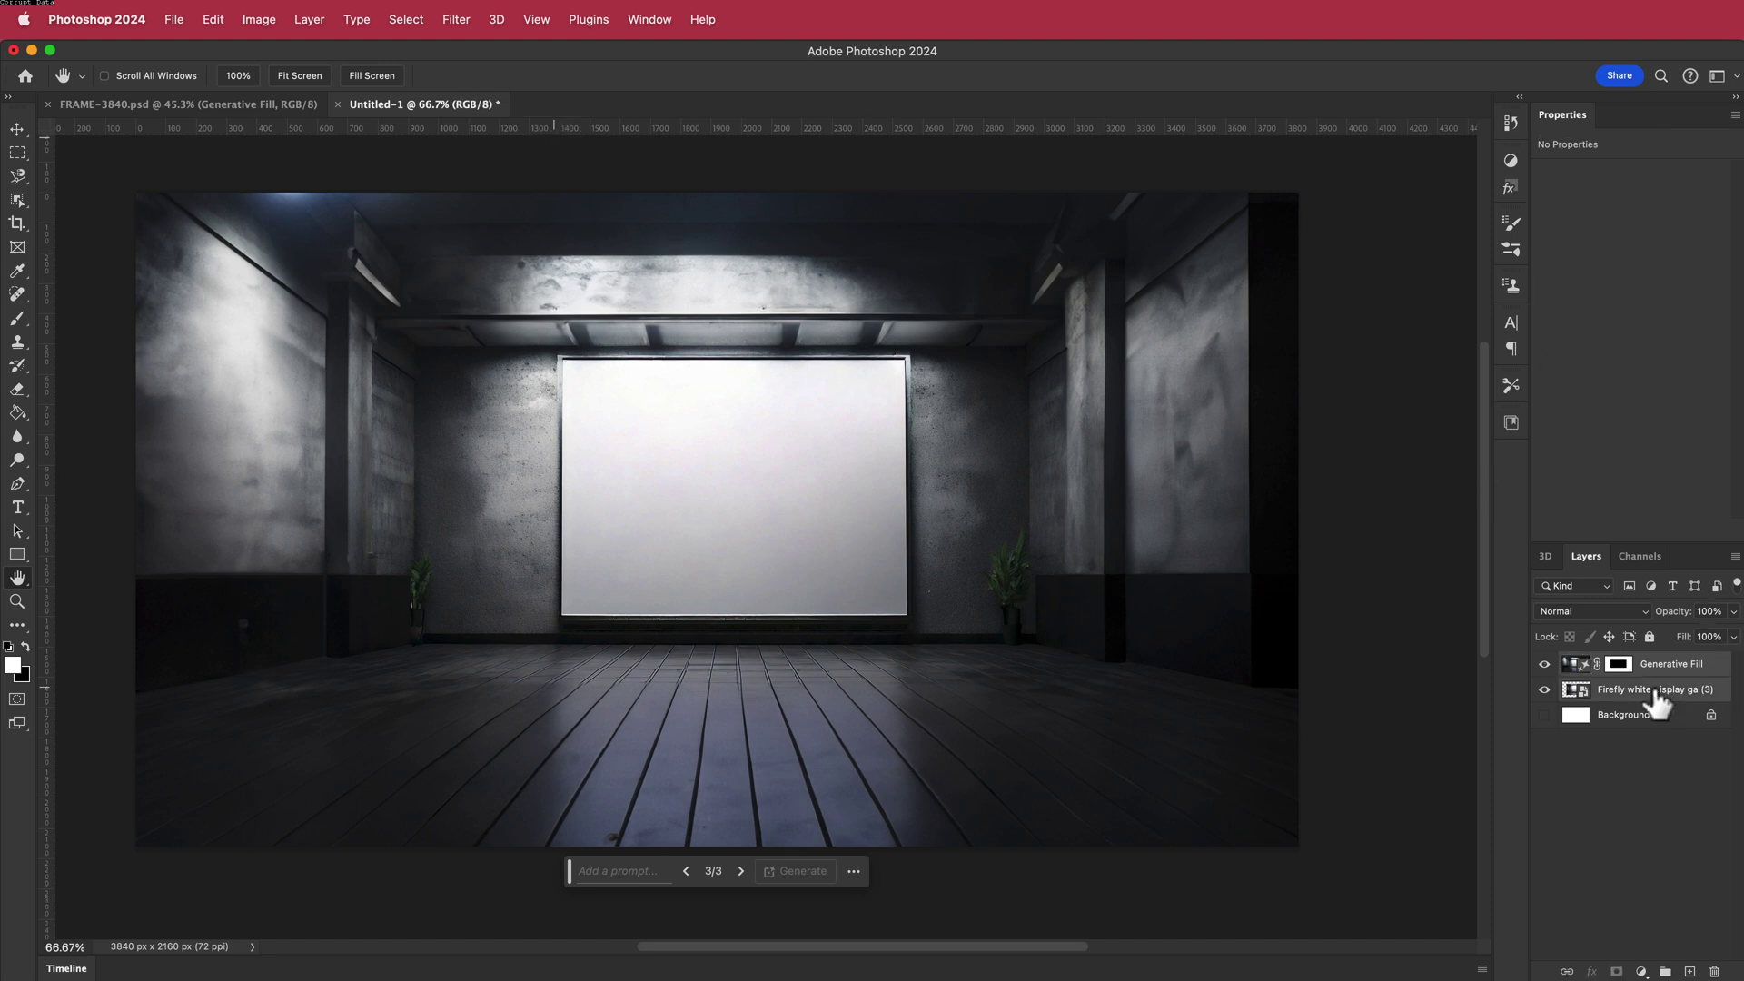
right_click(1661, 694)
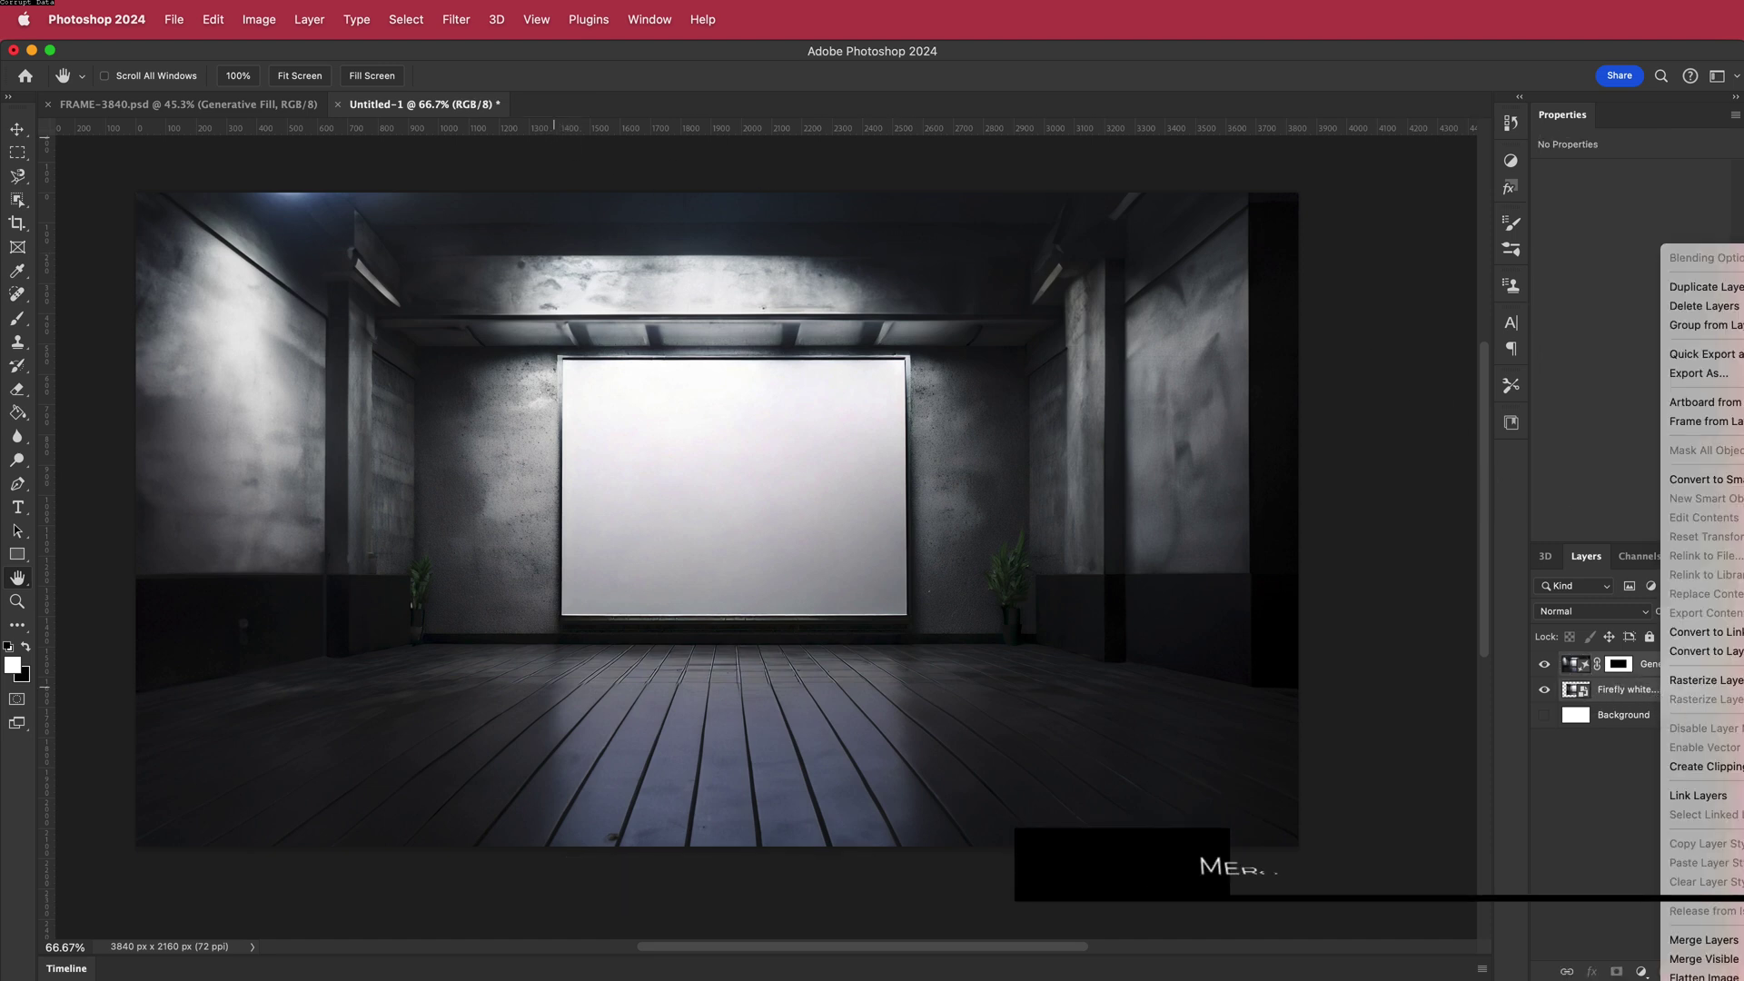
click(1704, 959)
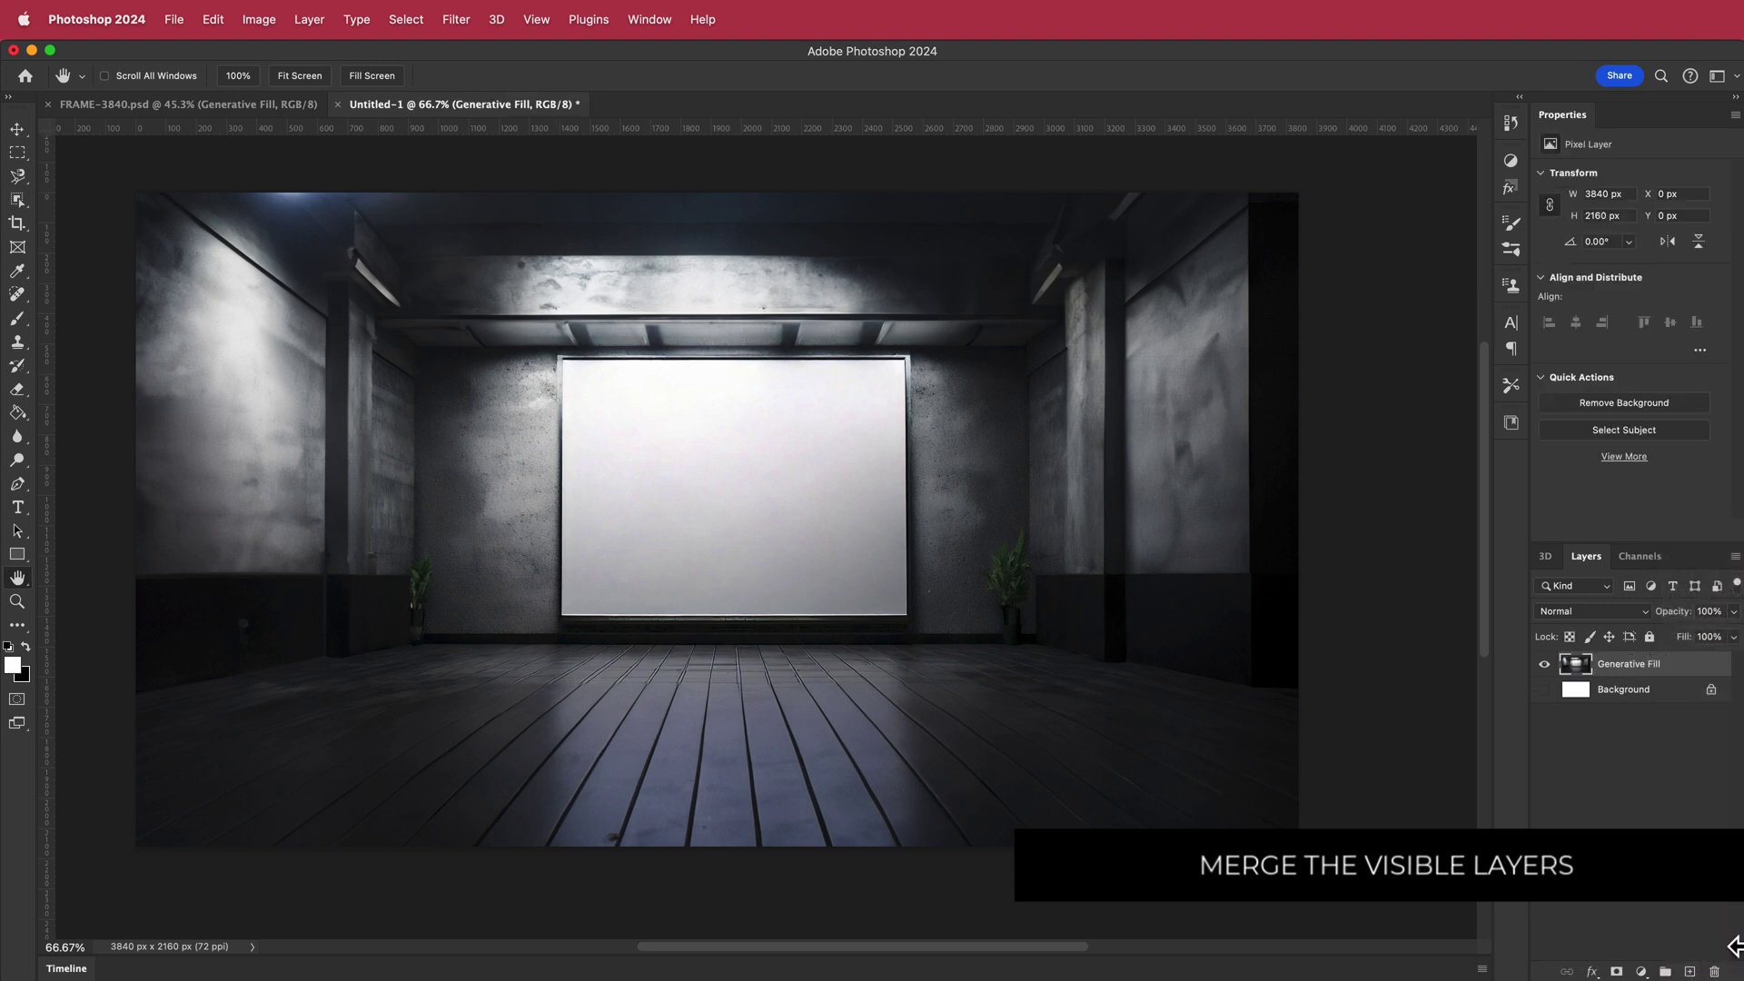
- Marquee the white screen inside the frame and delete it to transparency
scroll(681, 463, up, 3)
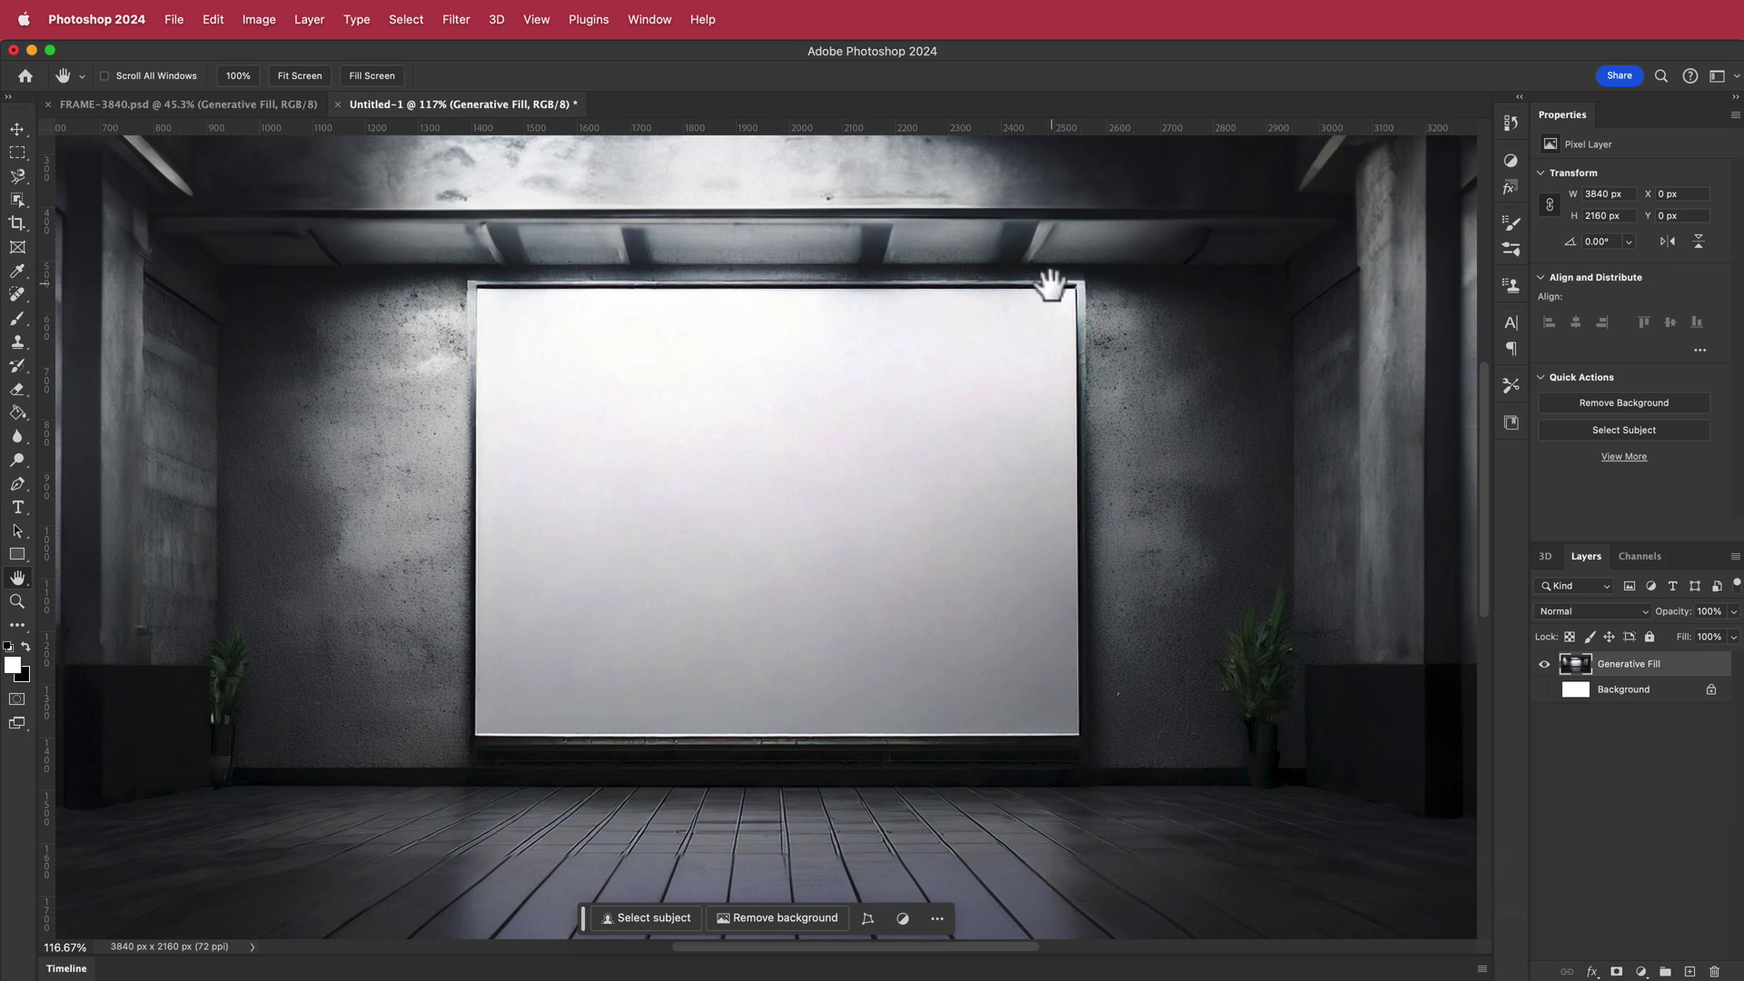
key(m)
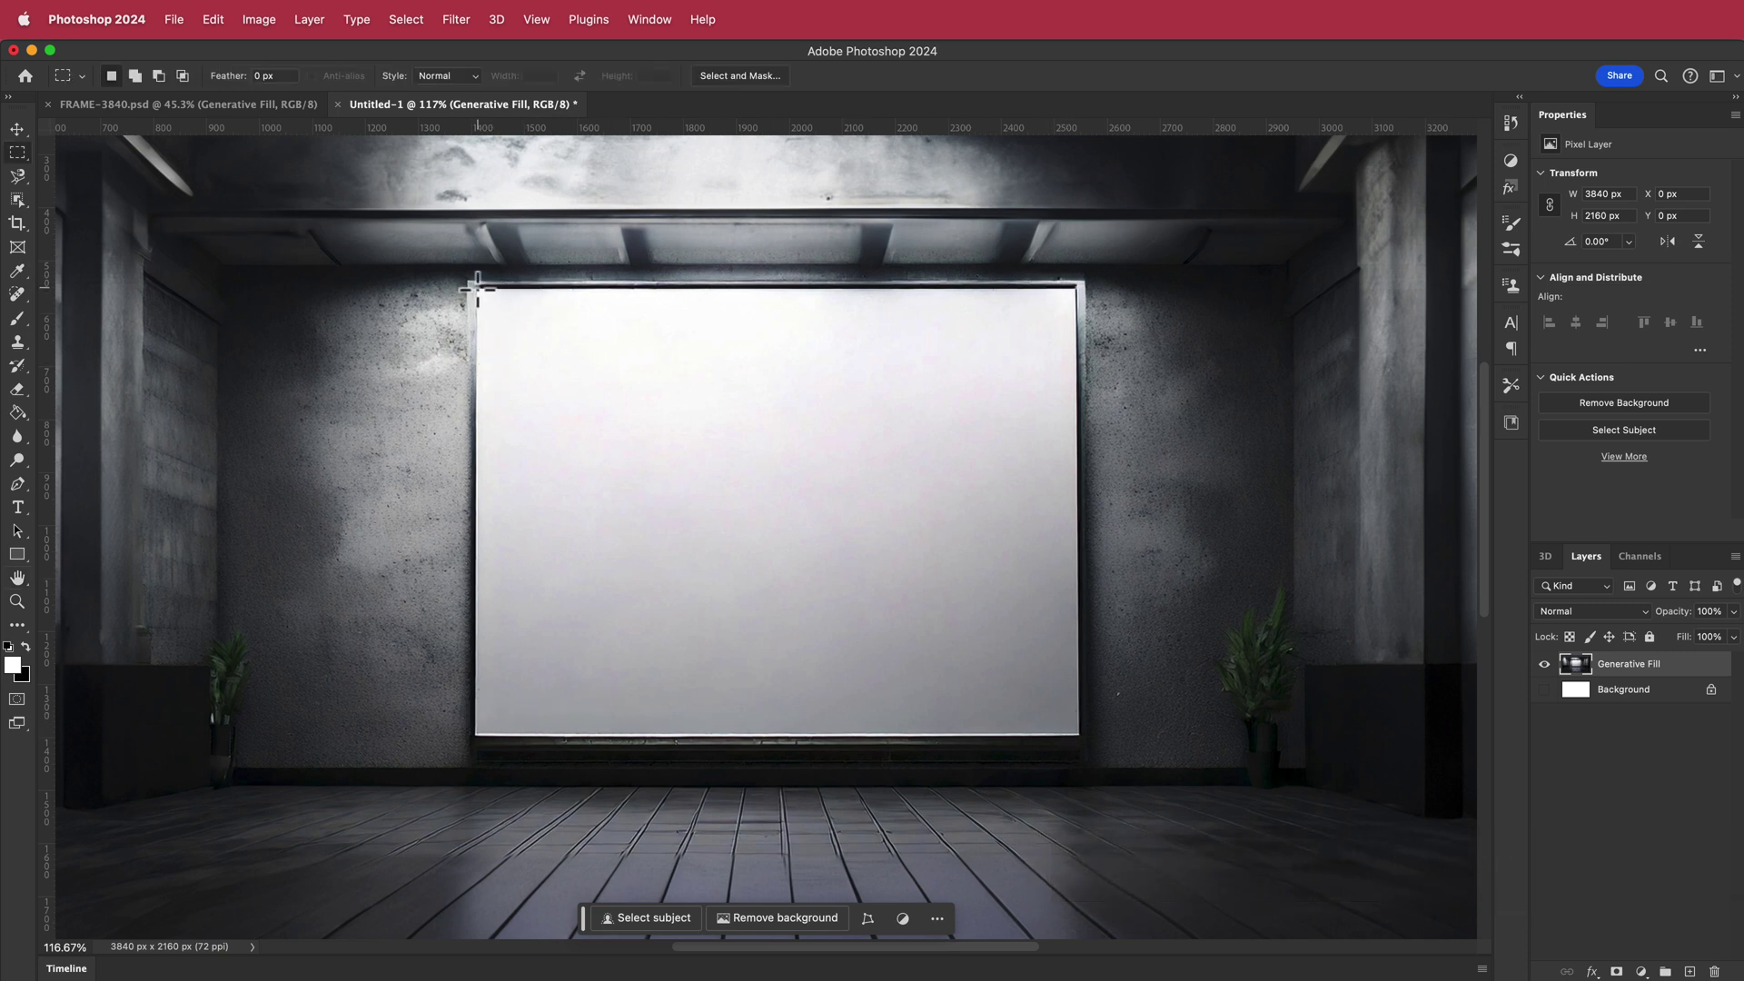
drag(475, 289, 1079, 737)
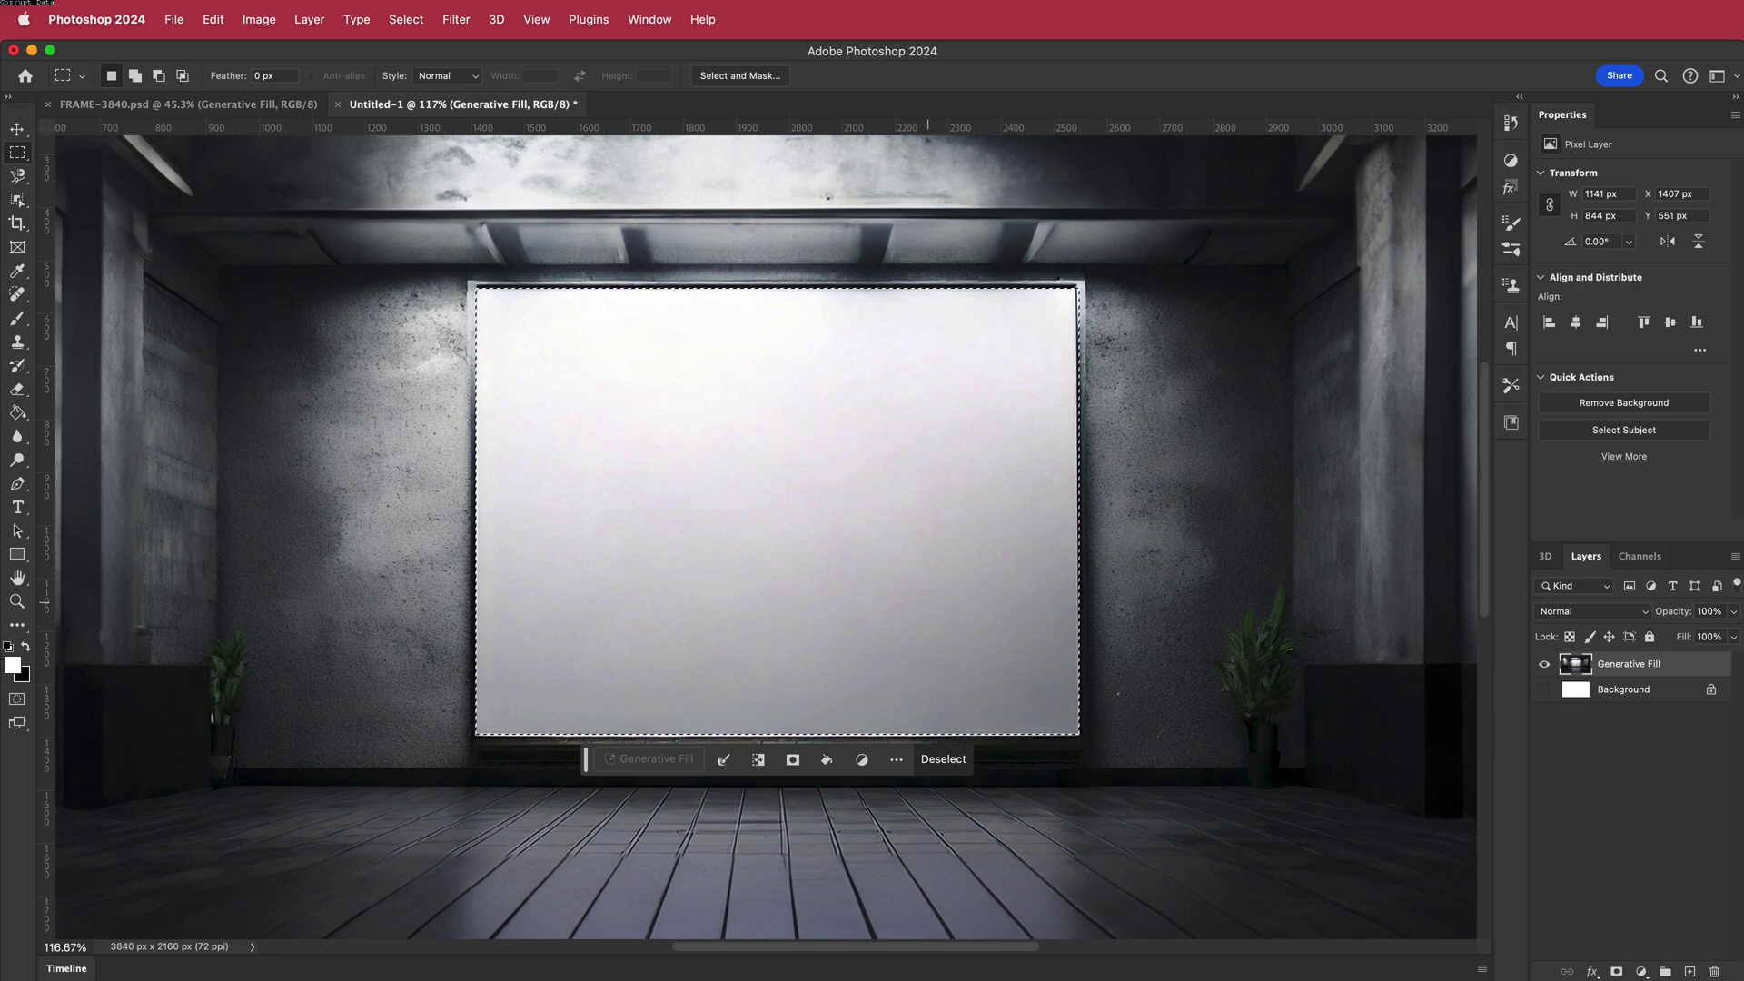
key(Delete)
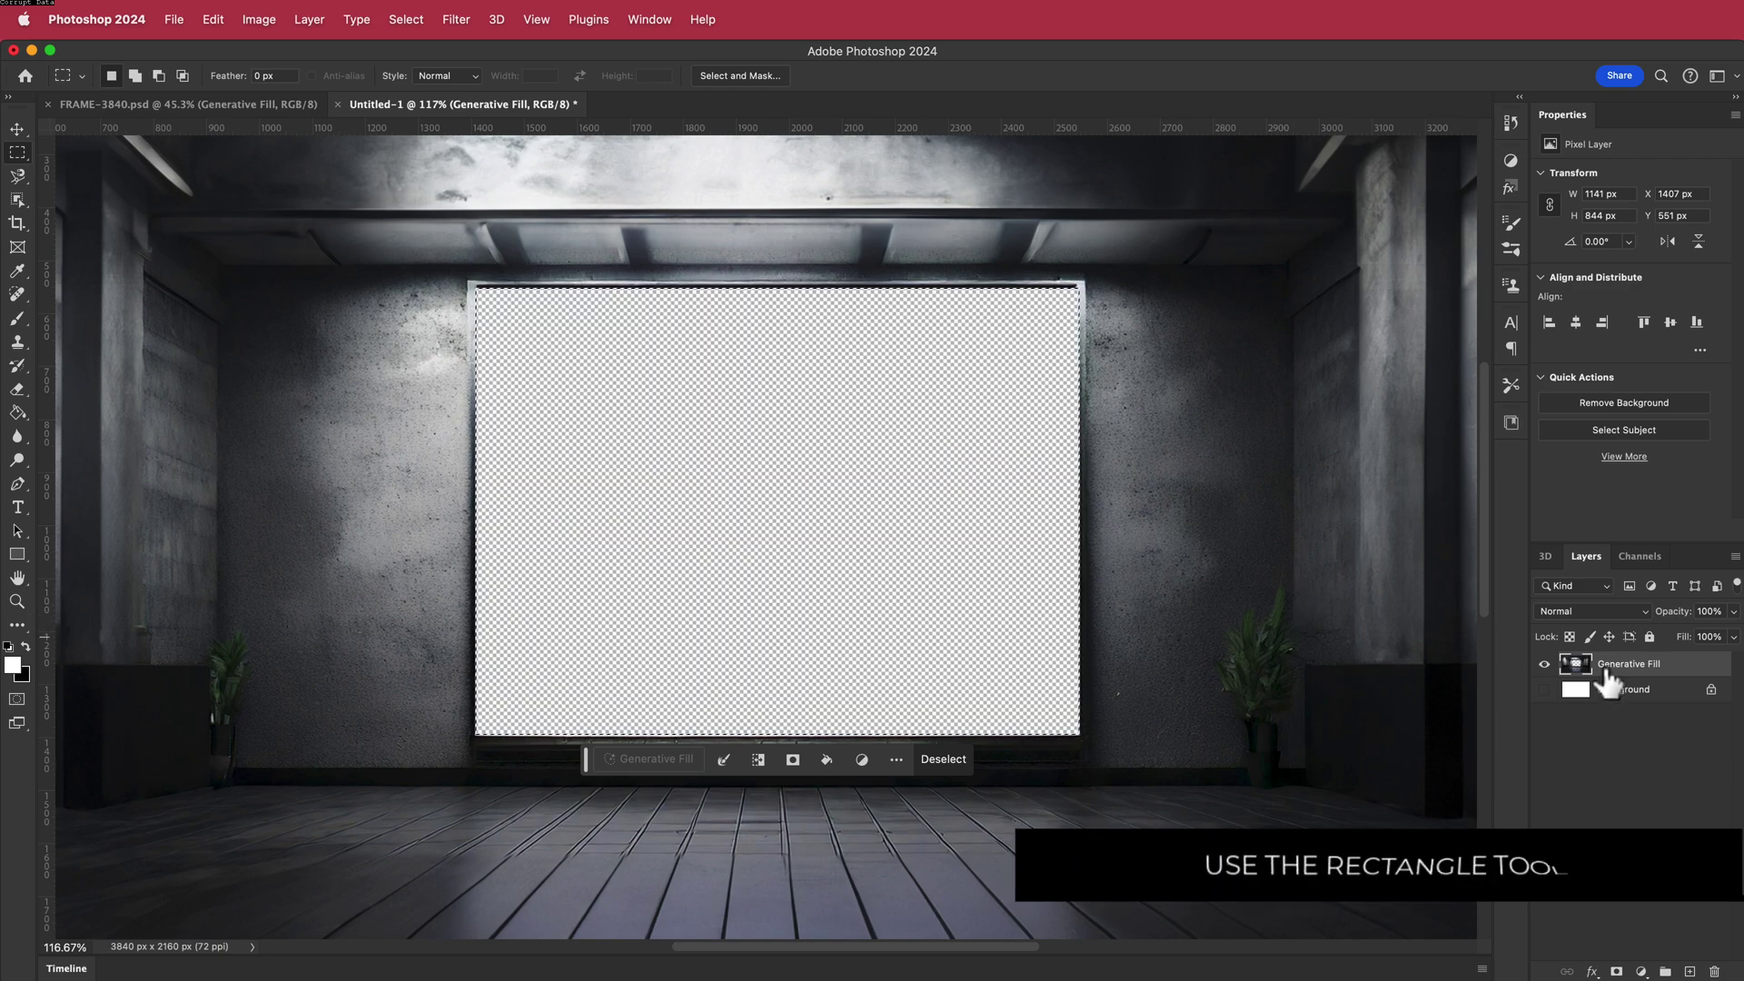
- Delete the Background layer and switch to the FRAME-3840.psd document
click(1630, 701)
double_click(1628, 699)
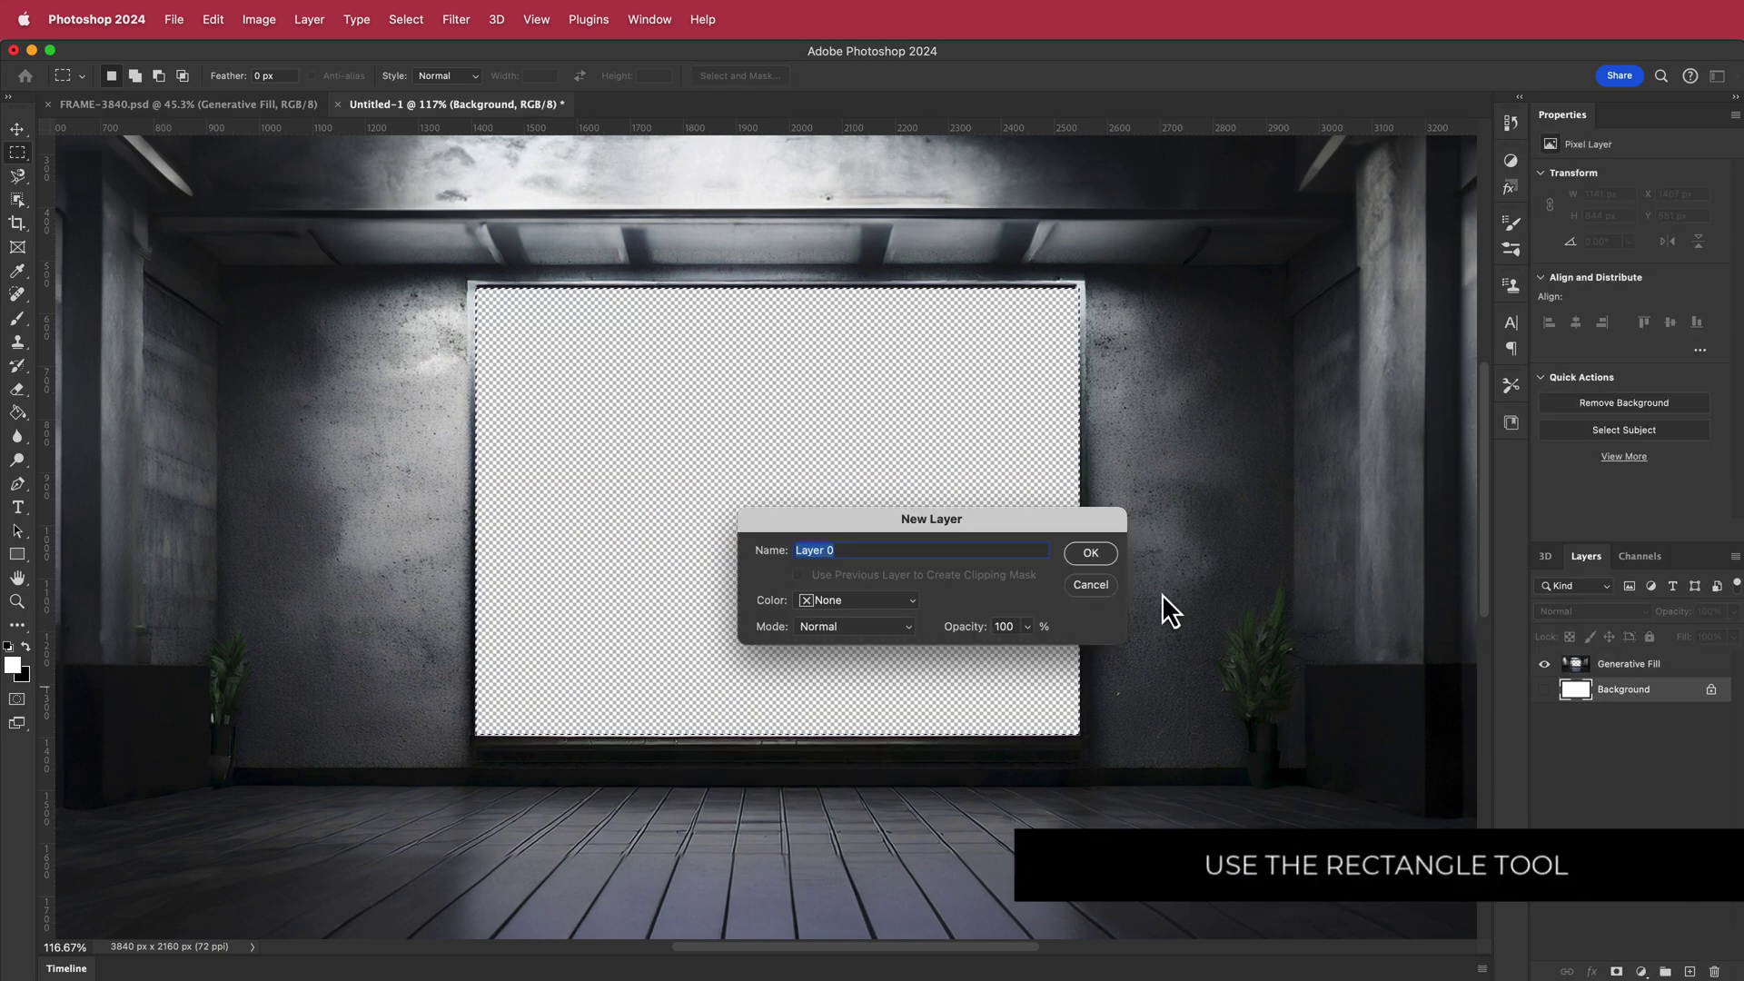
key(Escape)
drag(1626, 700, 1716, 970)
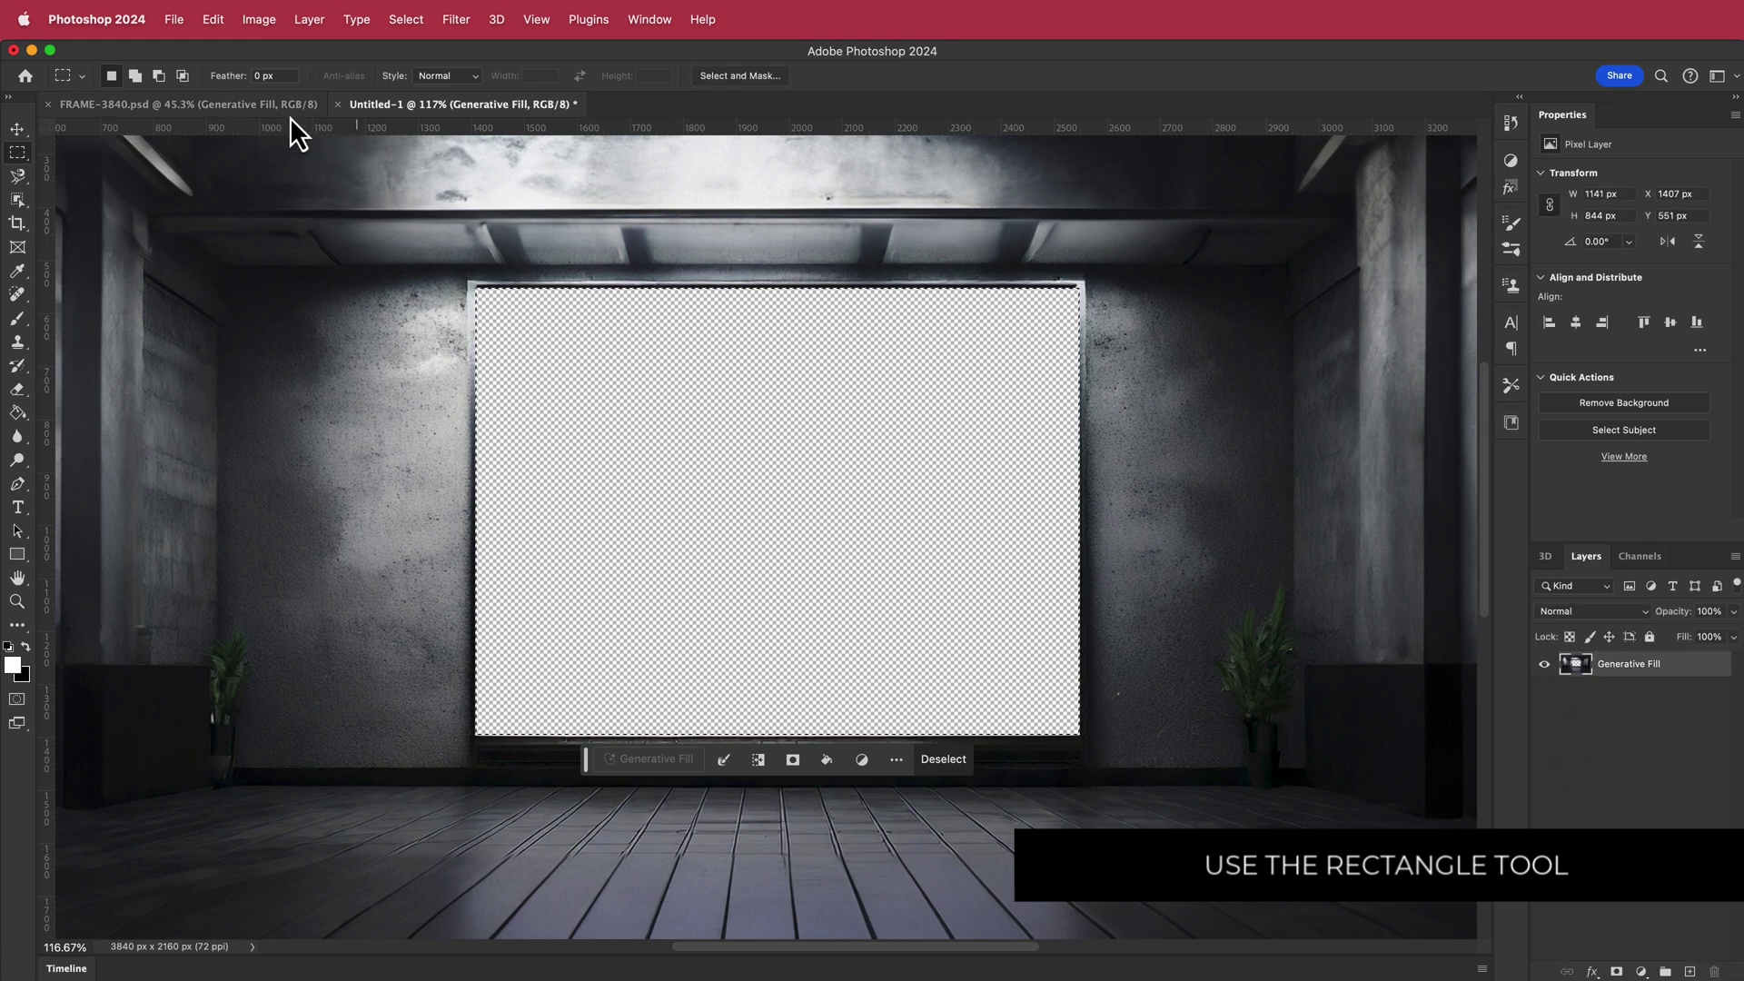
click(248, 106)
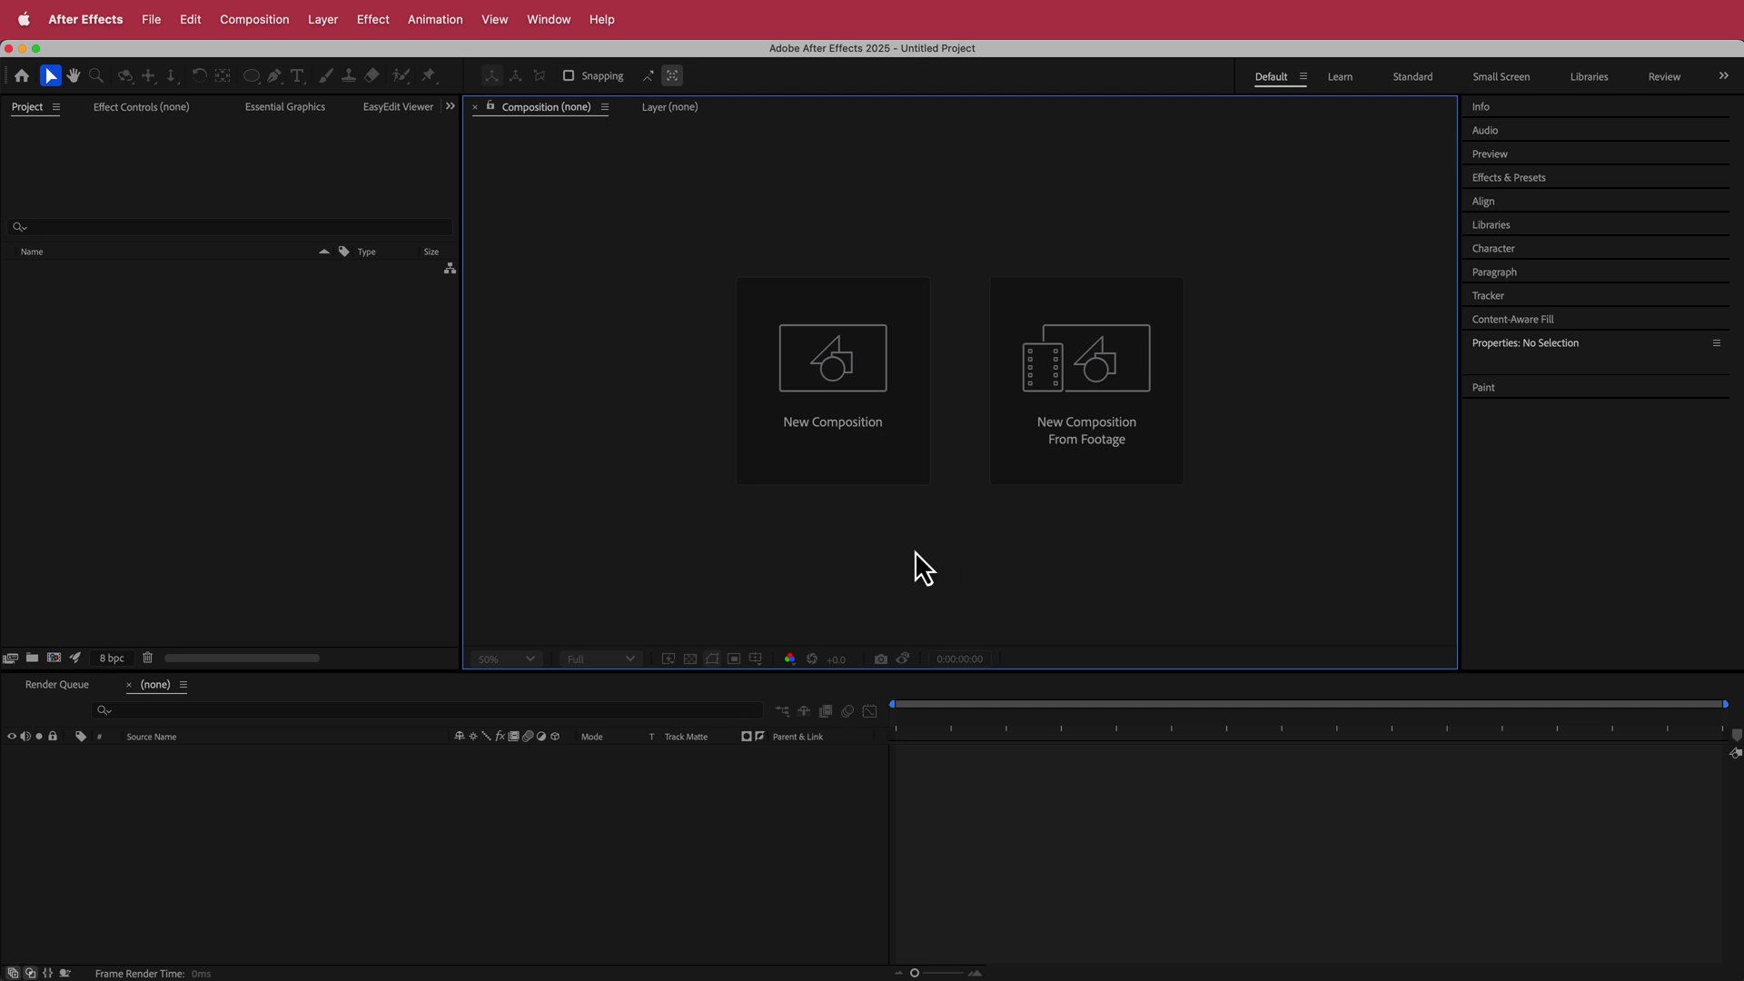
- Create a 3840 x 2160 Comp 1, import FRAME-3840.psd, and begin a second composition
click(854, 453)
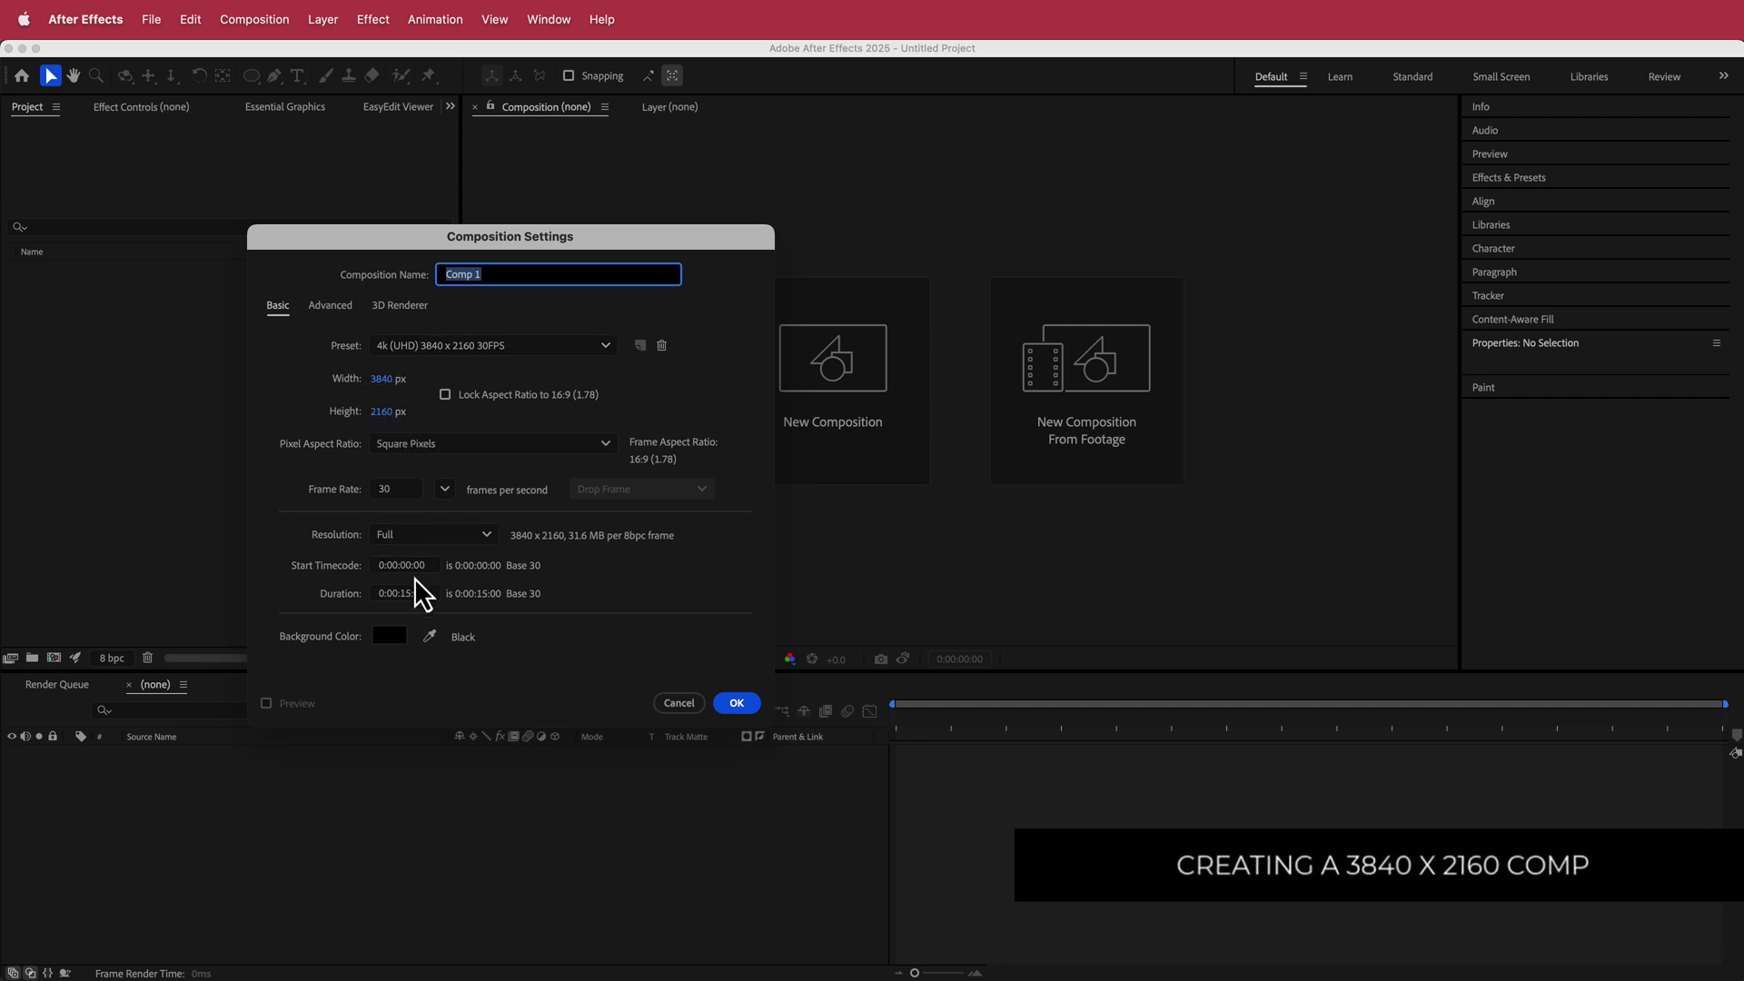
click(736, 703)
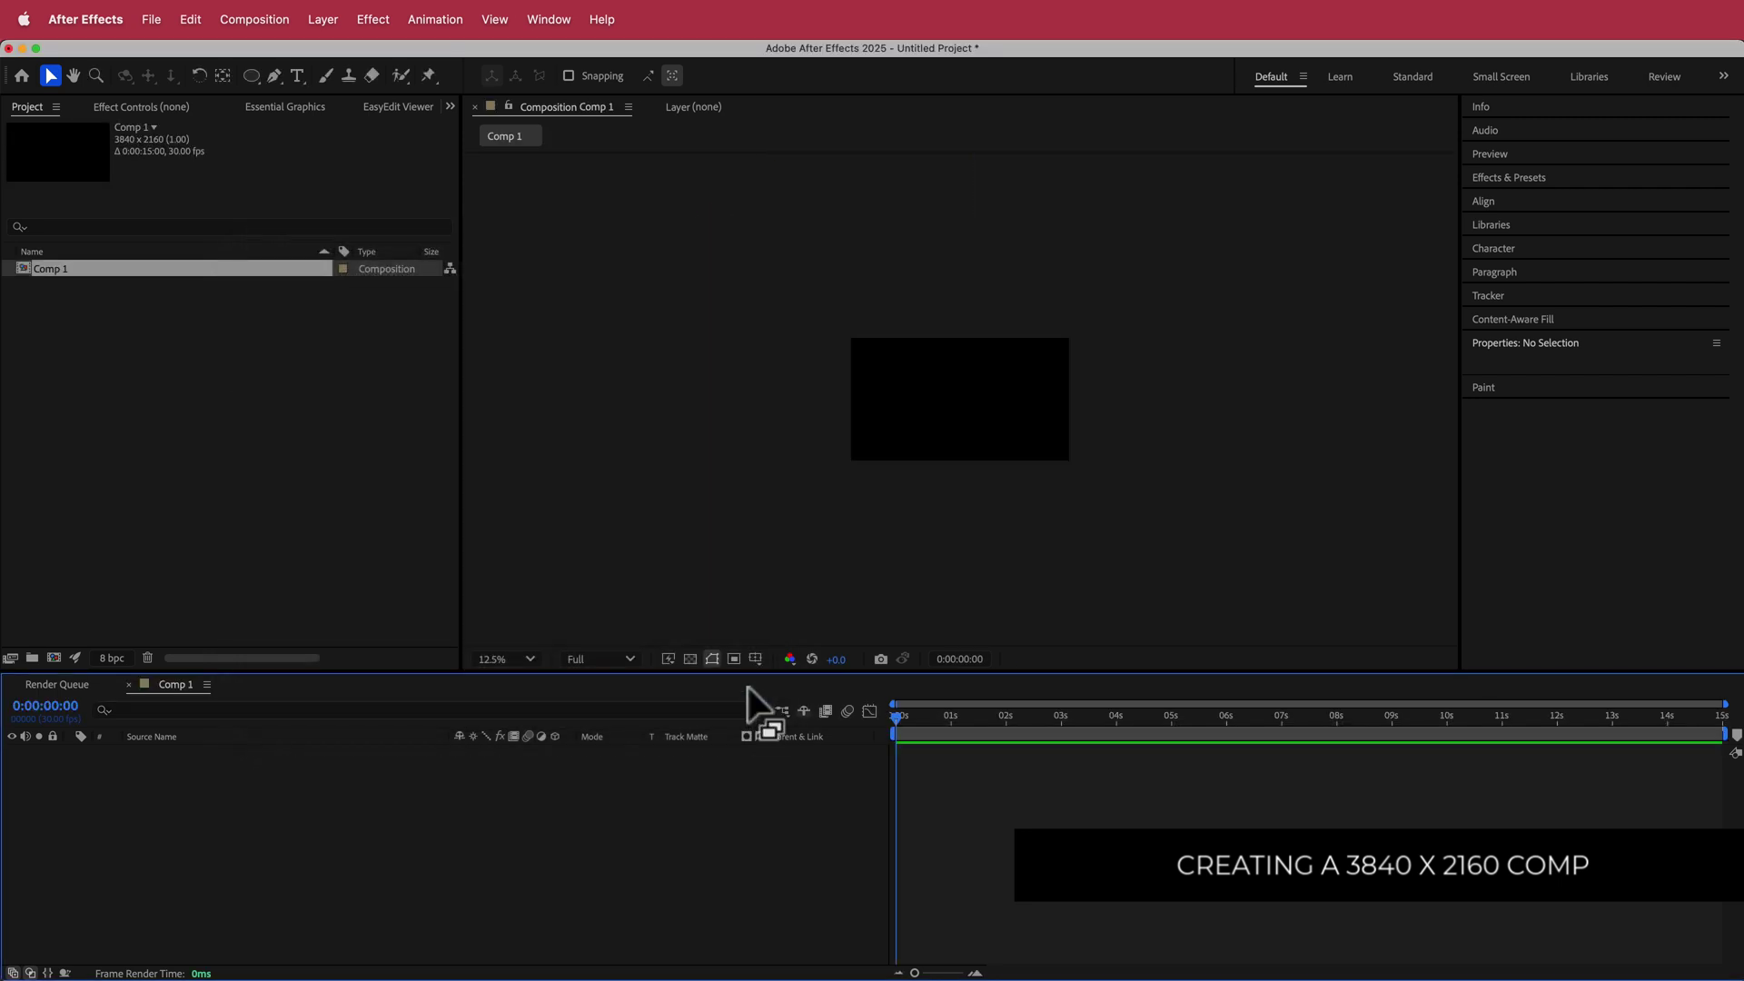
right_click(131, 331)
mouse_move(249, 429)
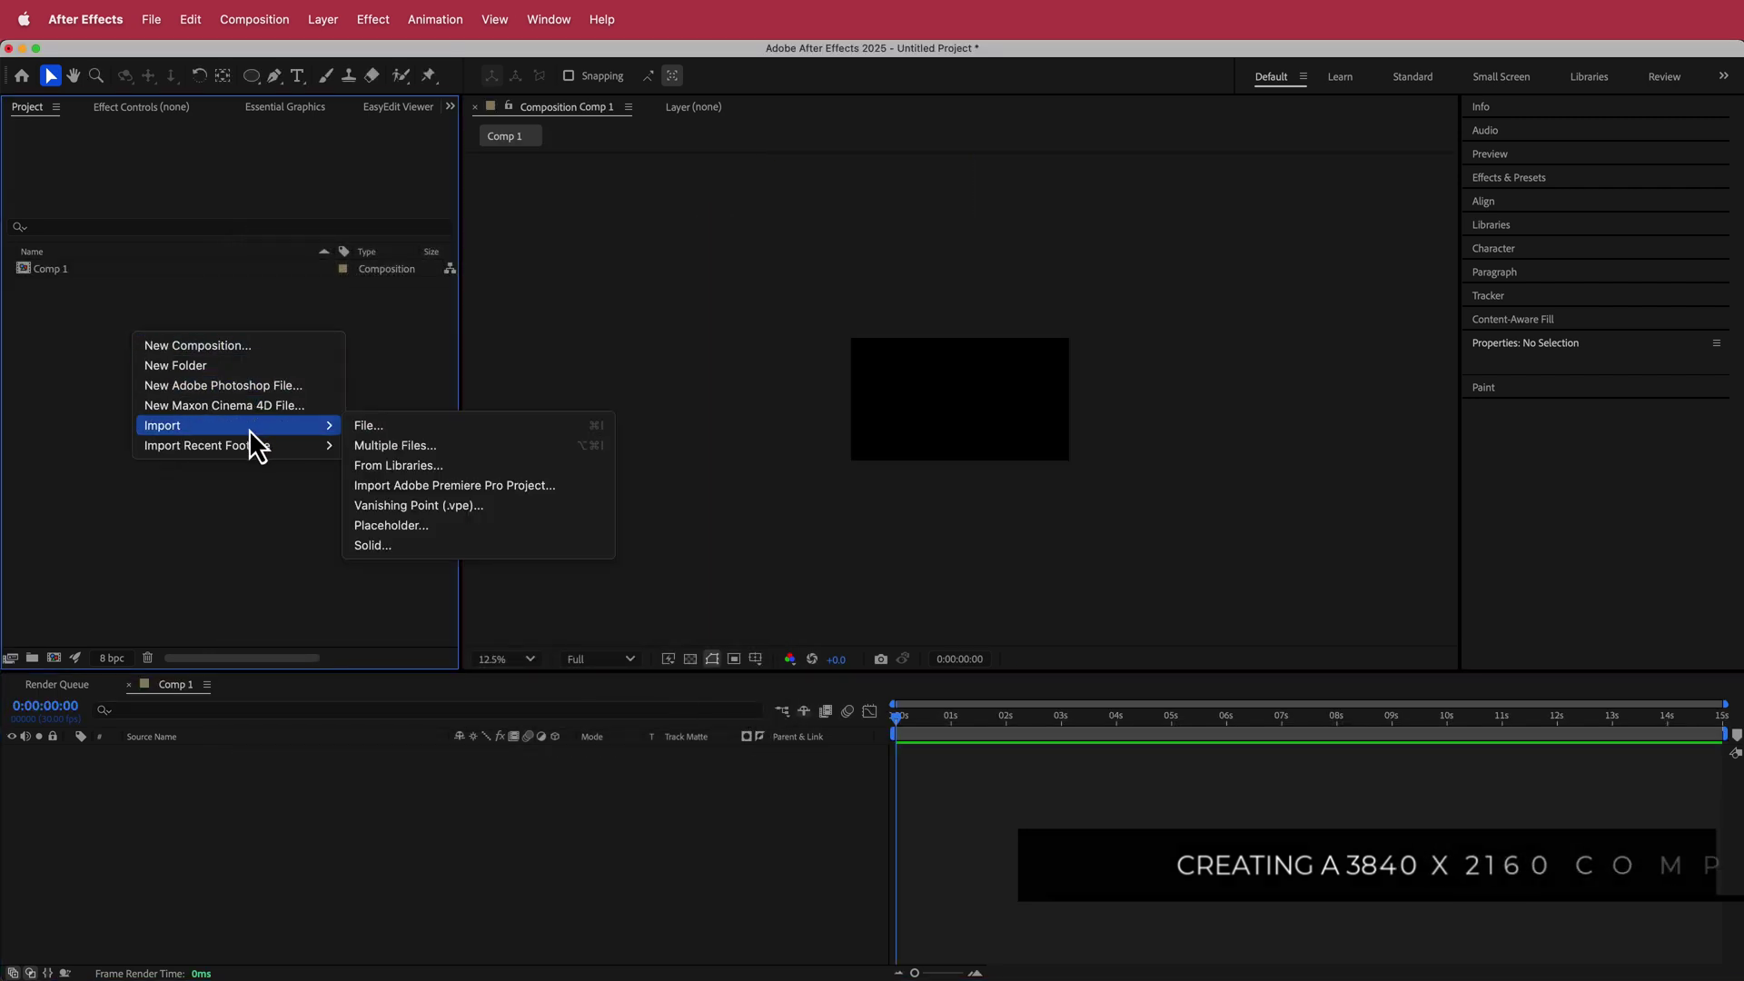
click(399, 426)
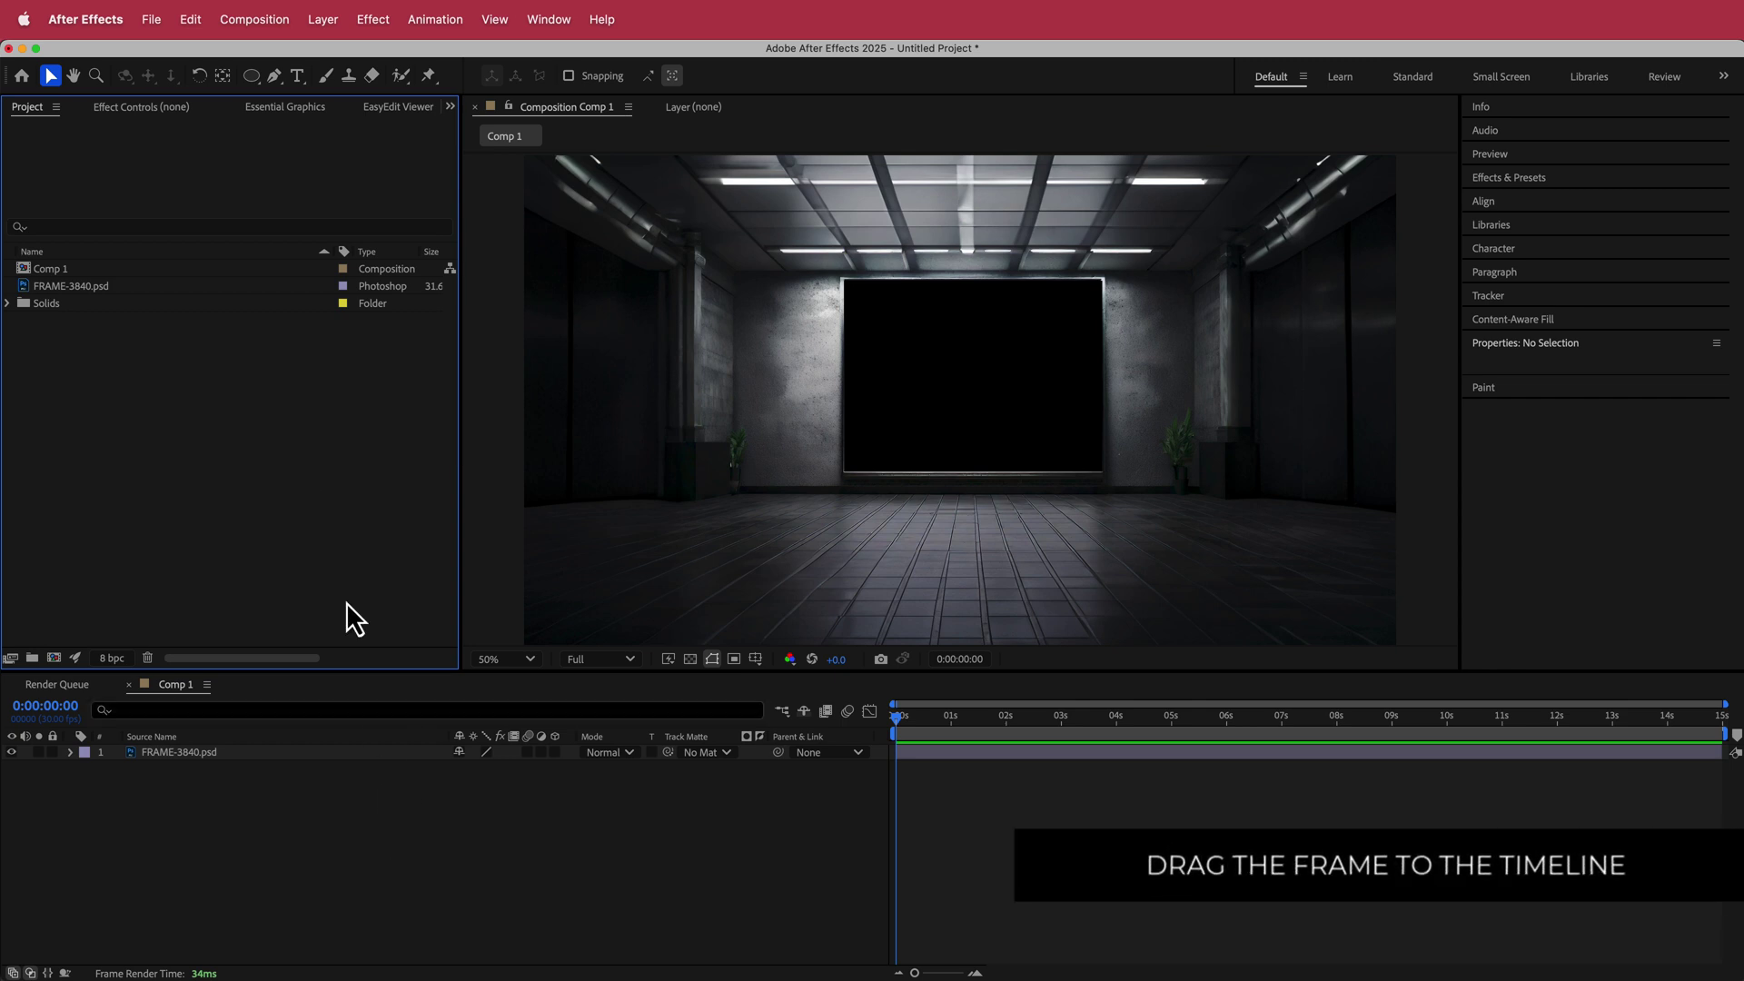
click(52, 658)
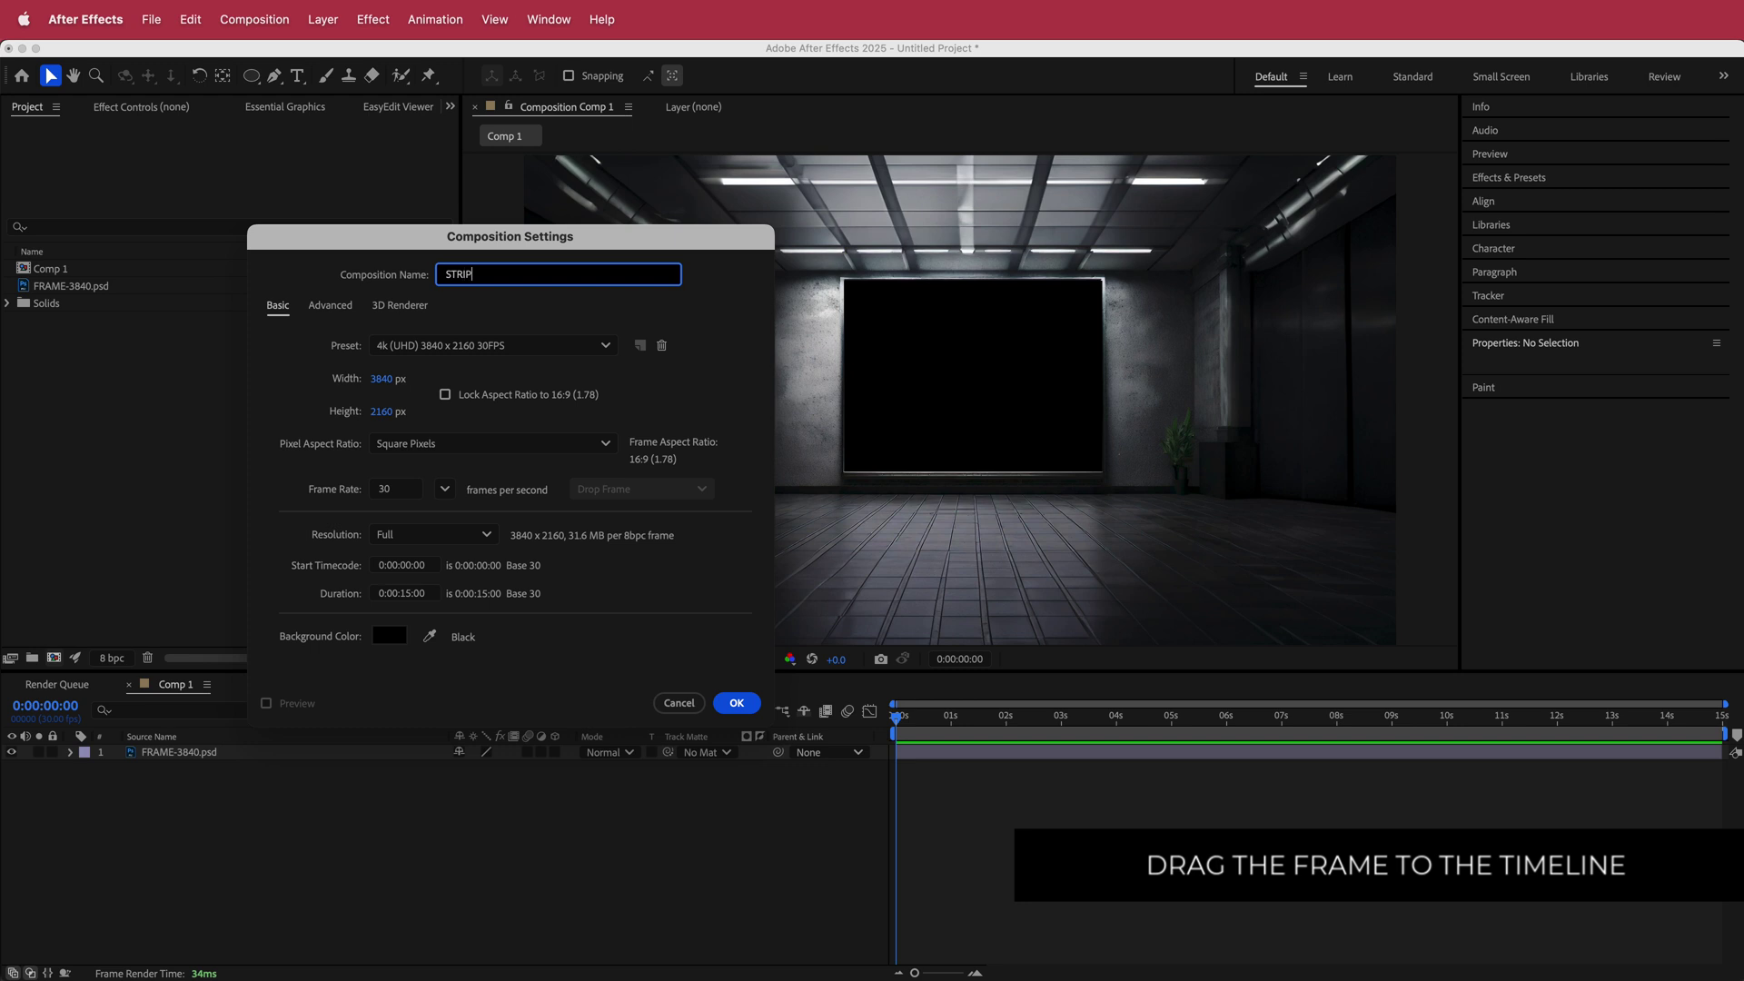
- Create the STRIPE comp with a black solid named BG, zoom the viewer out and deselect the layer
key(Return)
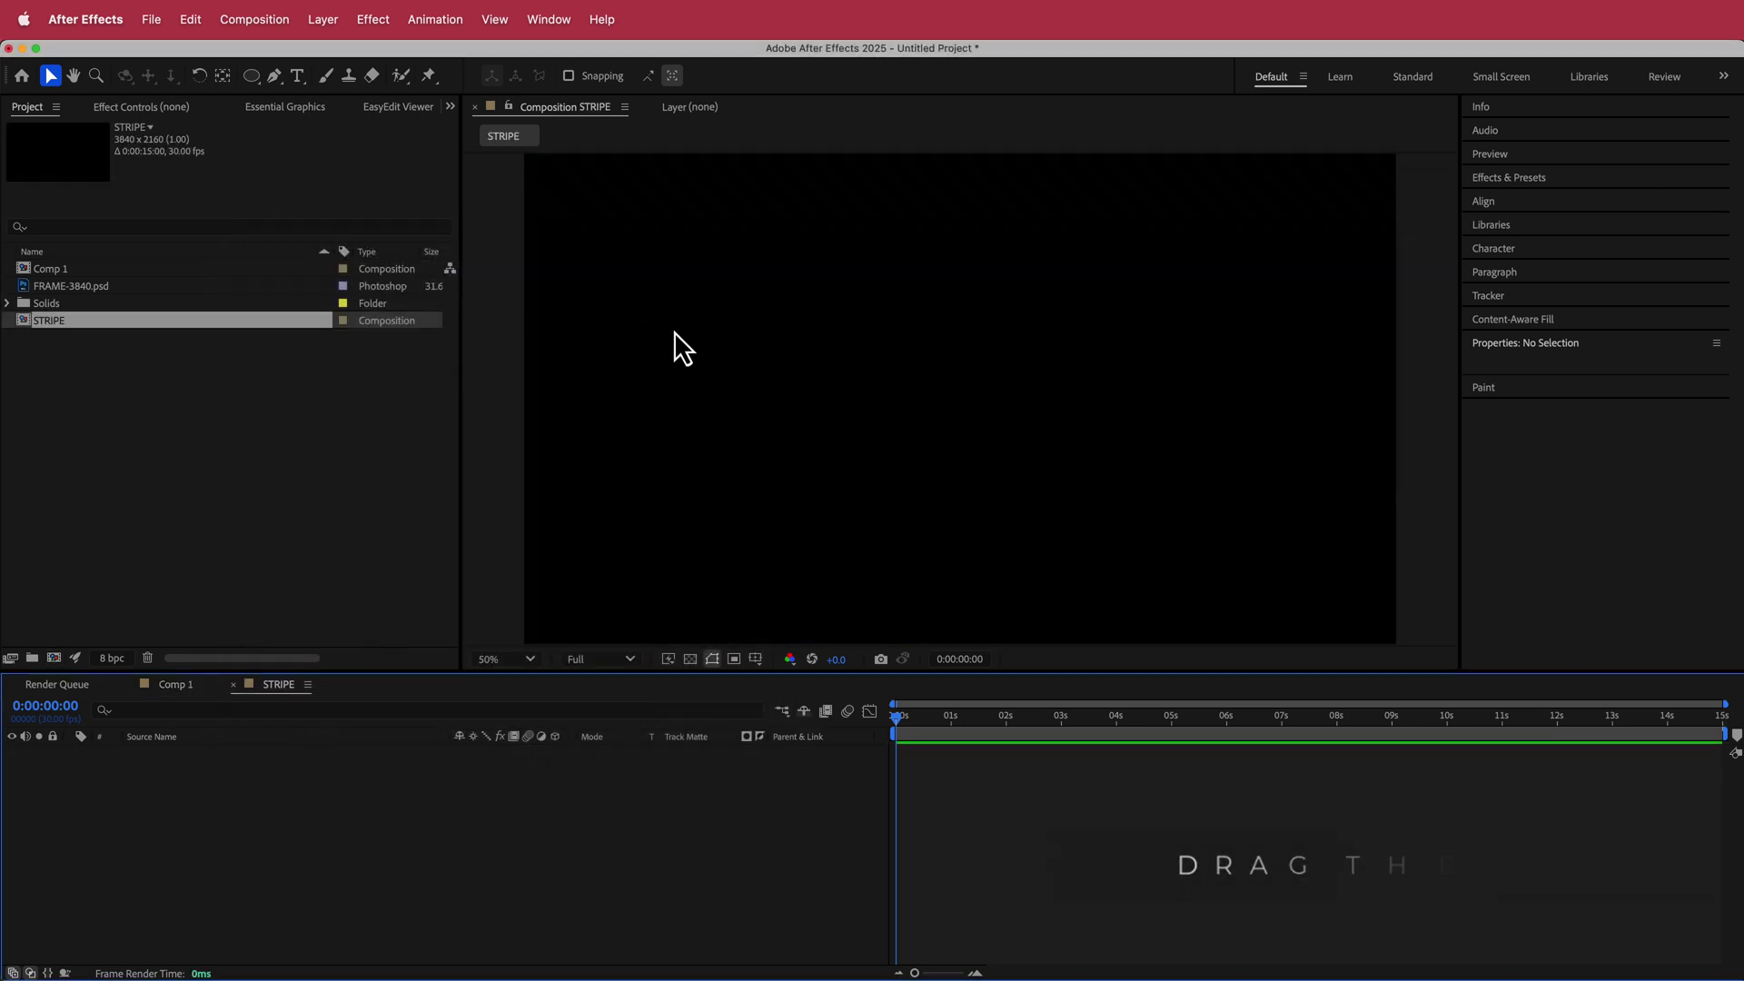
key(super+y)
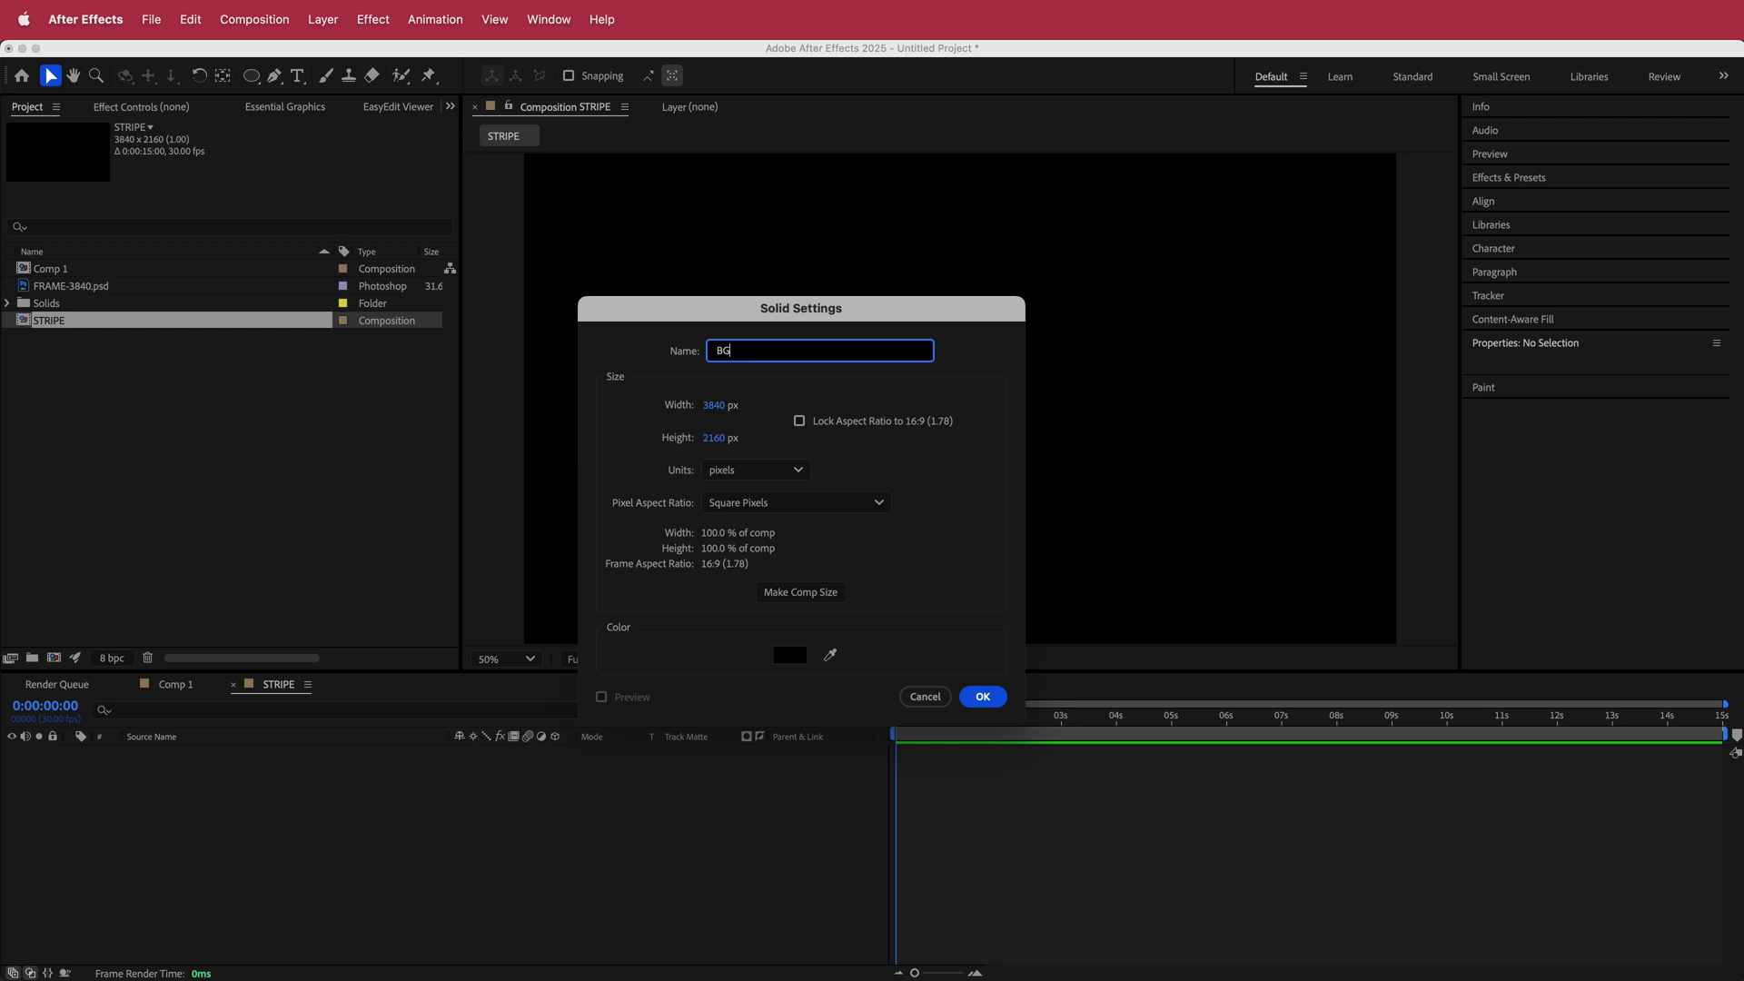
key(Return)
key(comma)
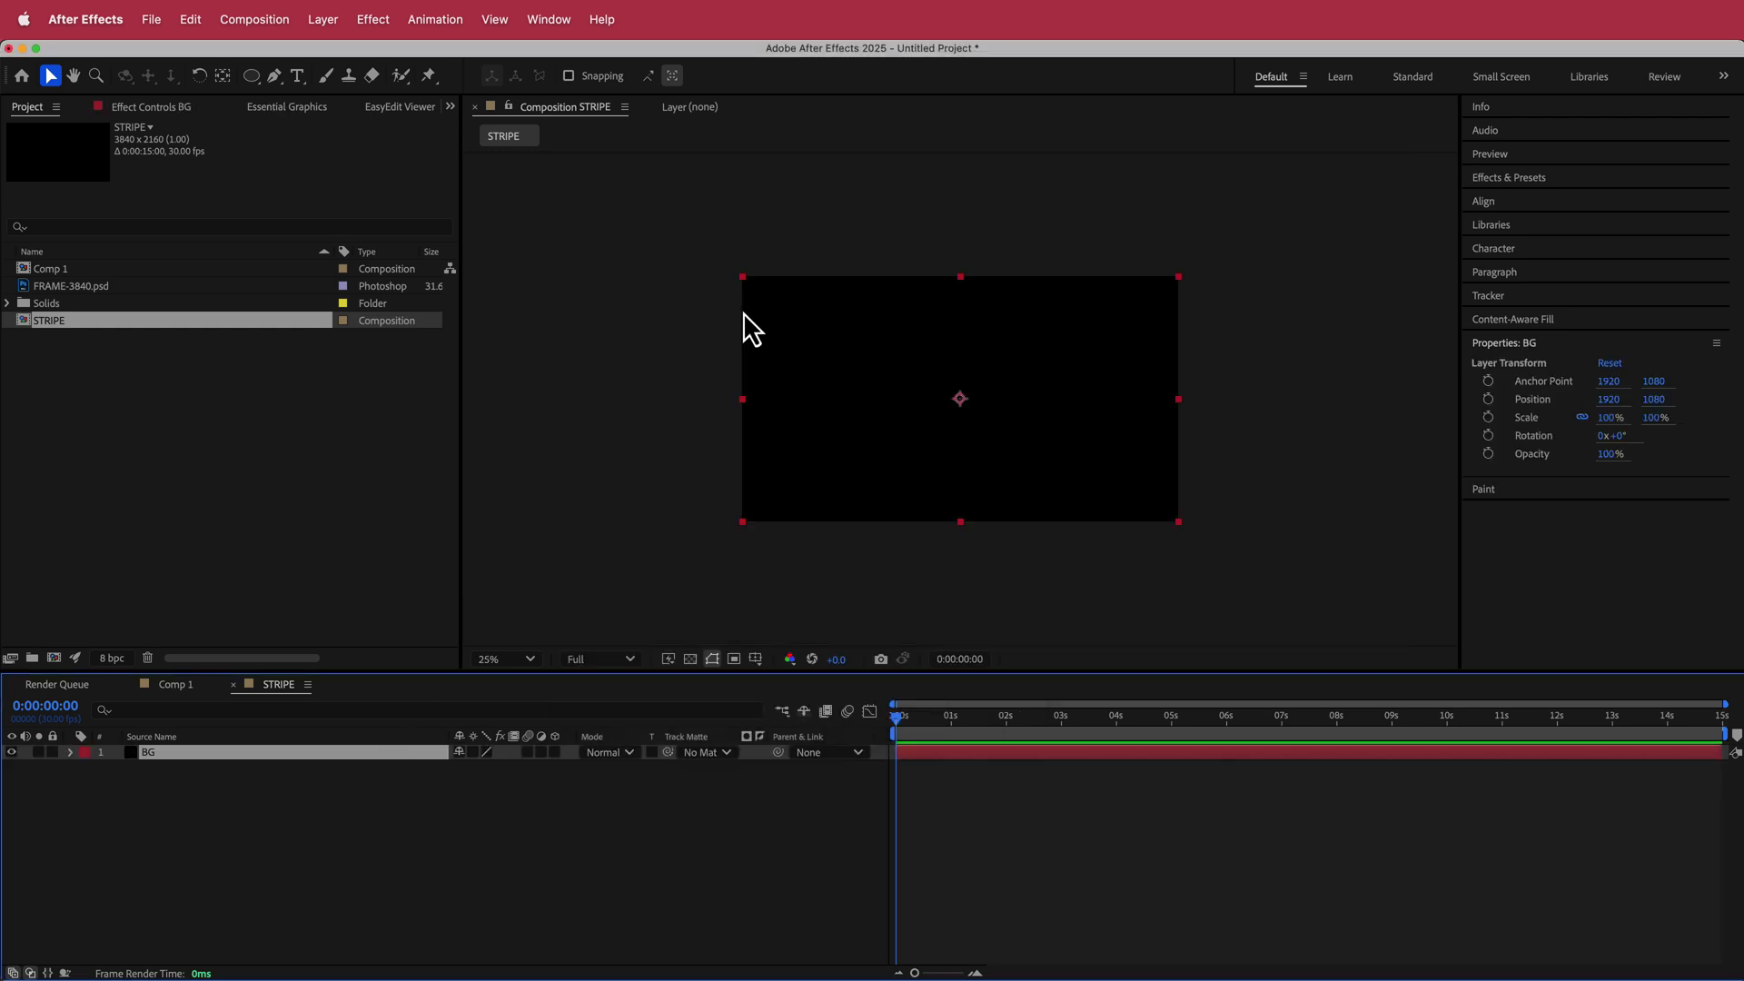
click(580, 833)
key(comma)
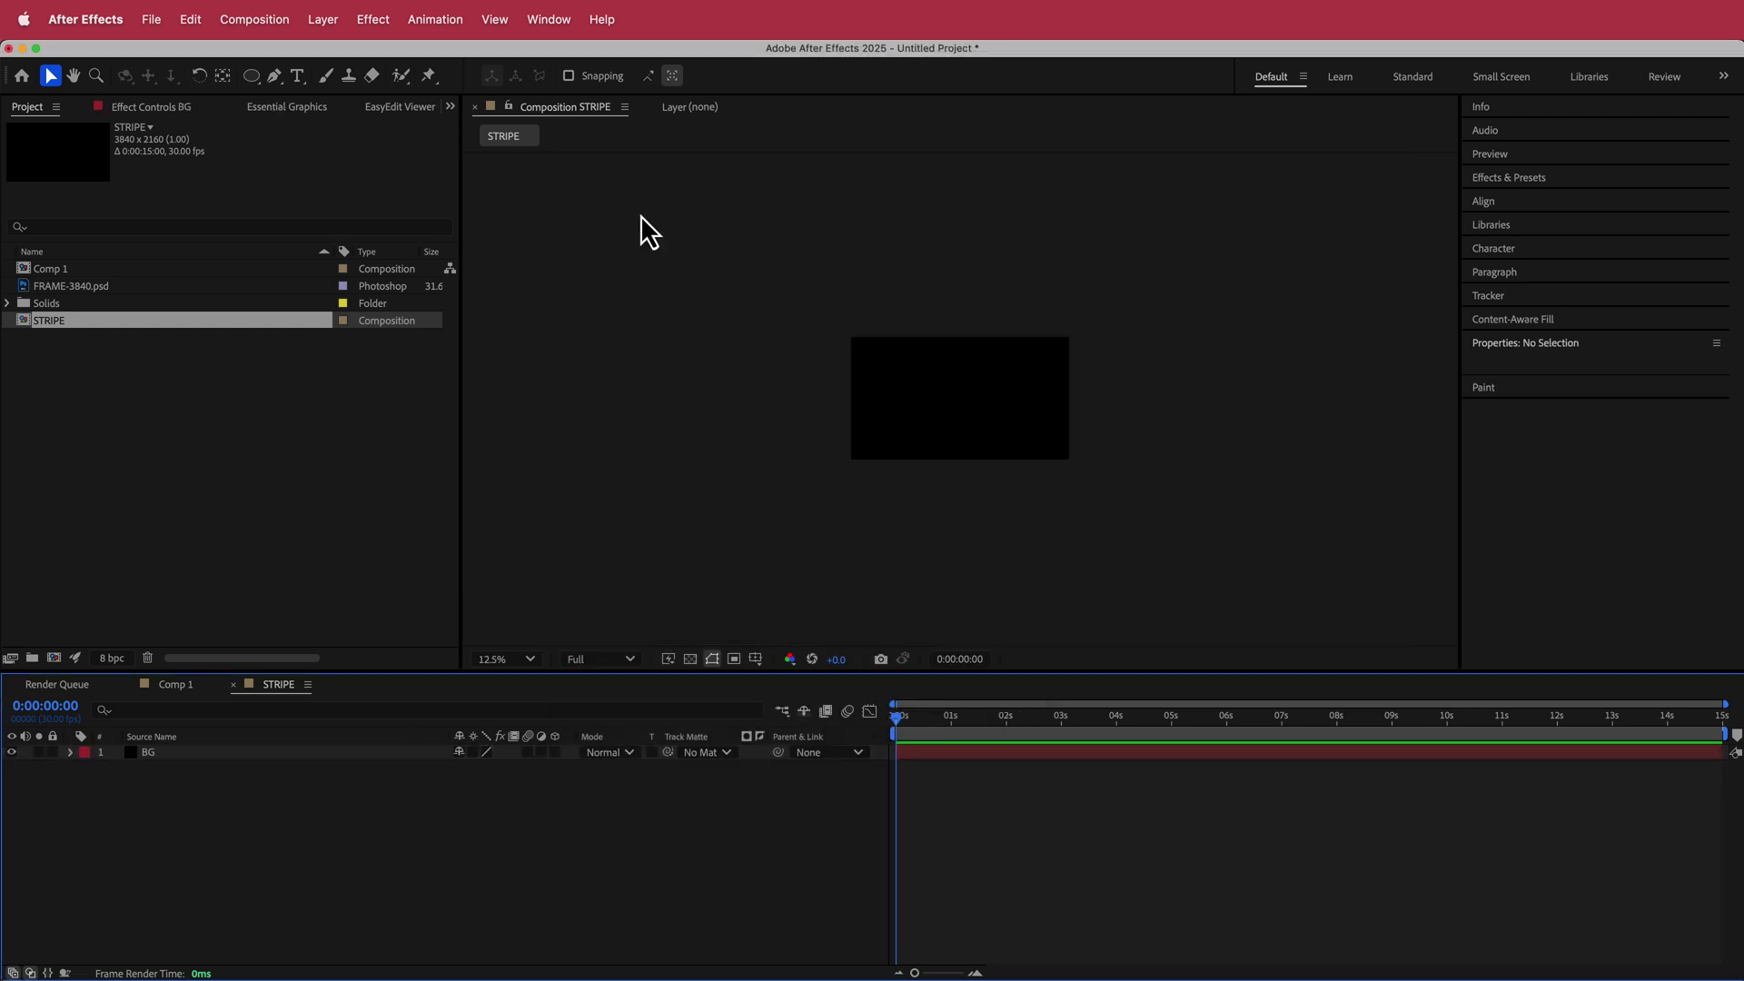
- Draw a two-point diagonal line with the Pen tool
click(275, 76)
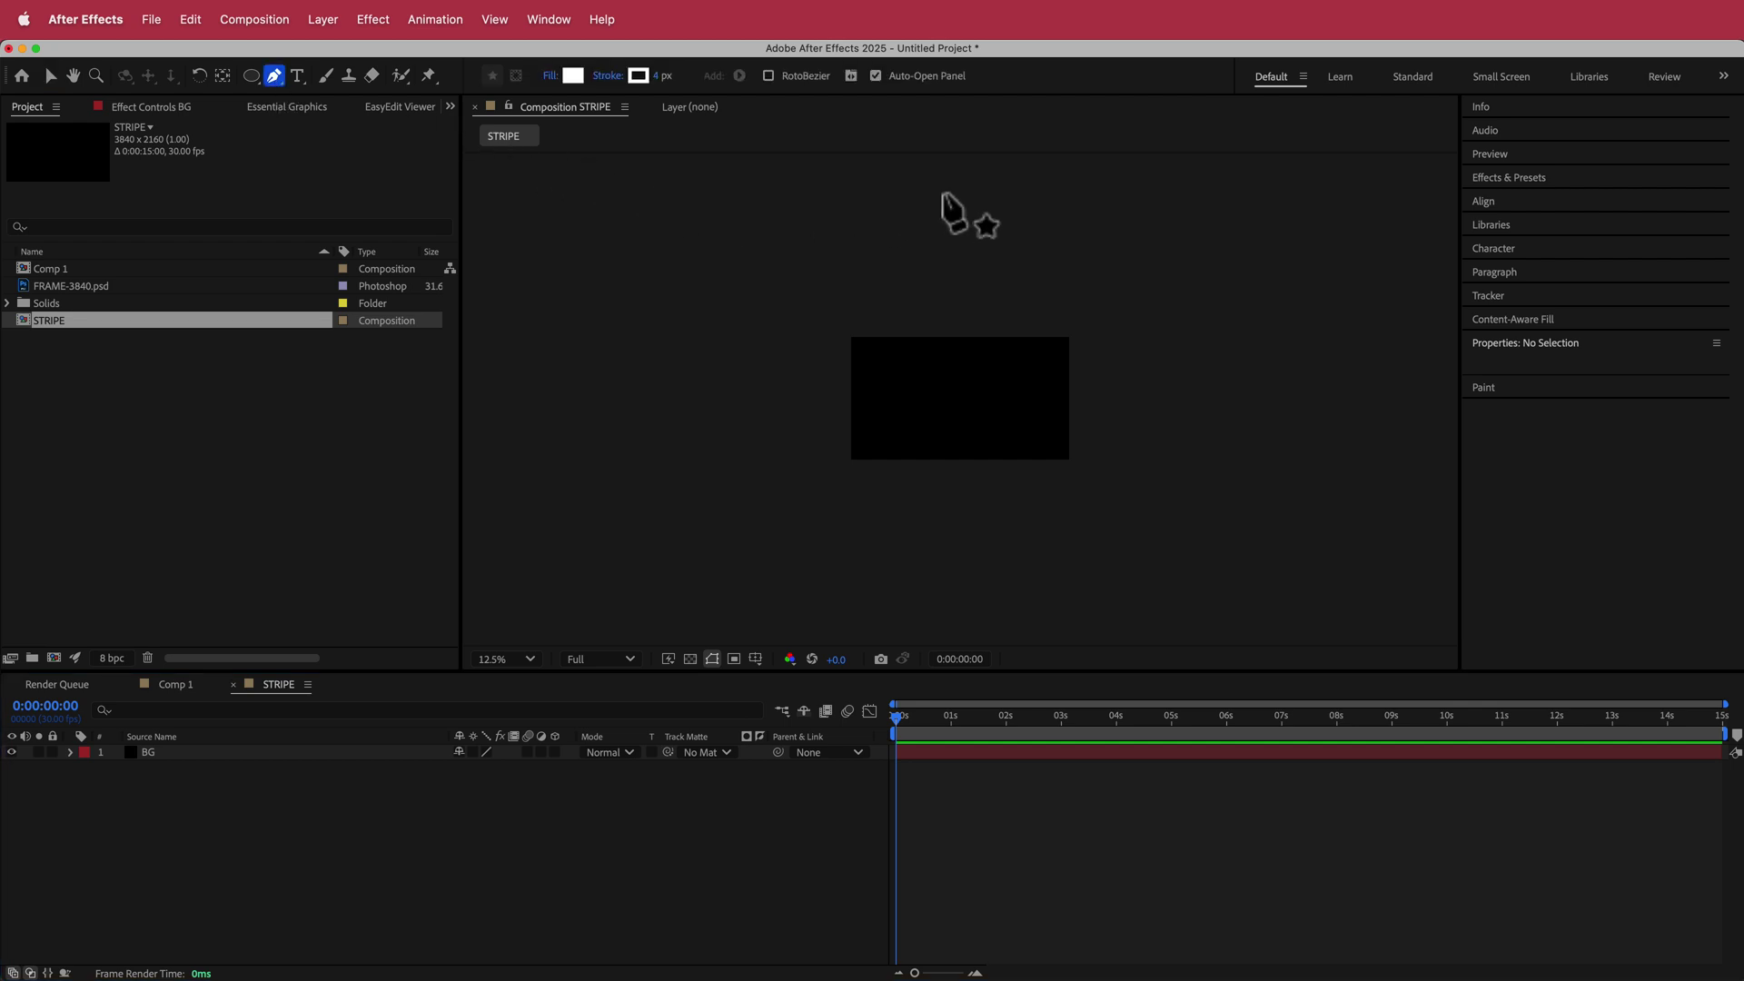
click(944, 189)
click(661, 472)
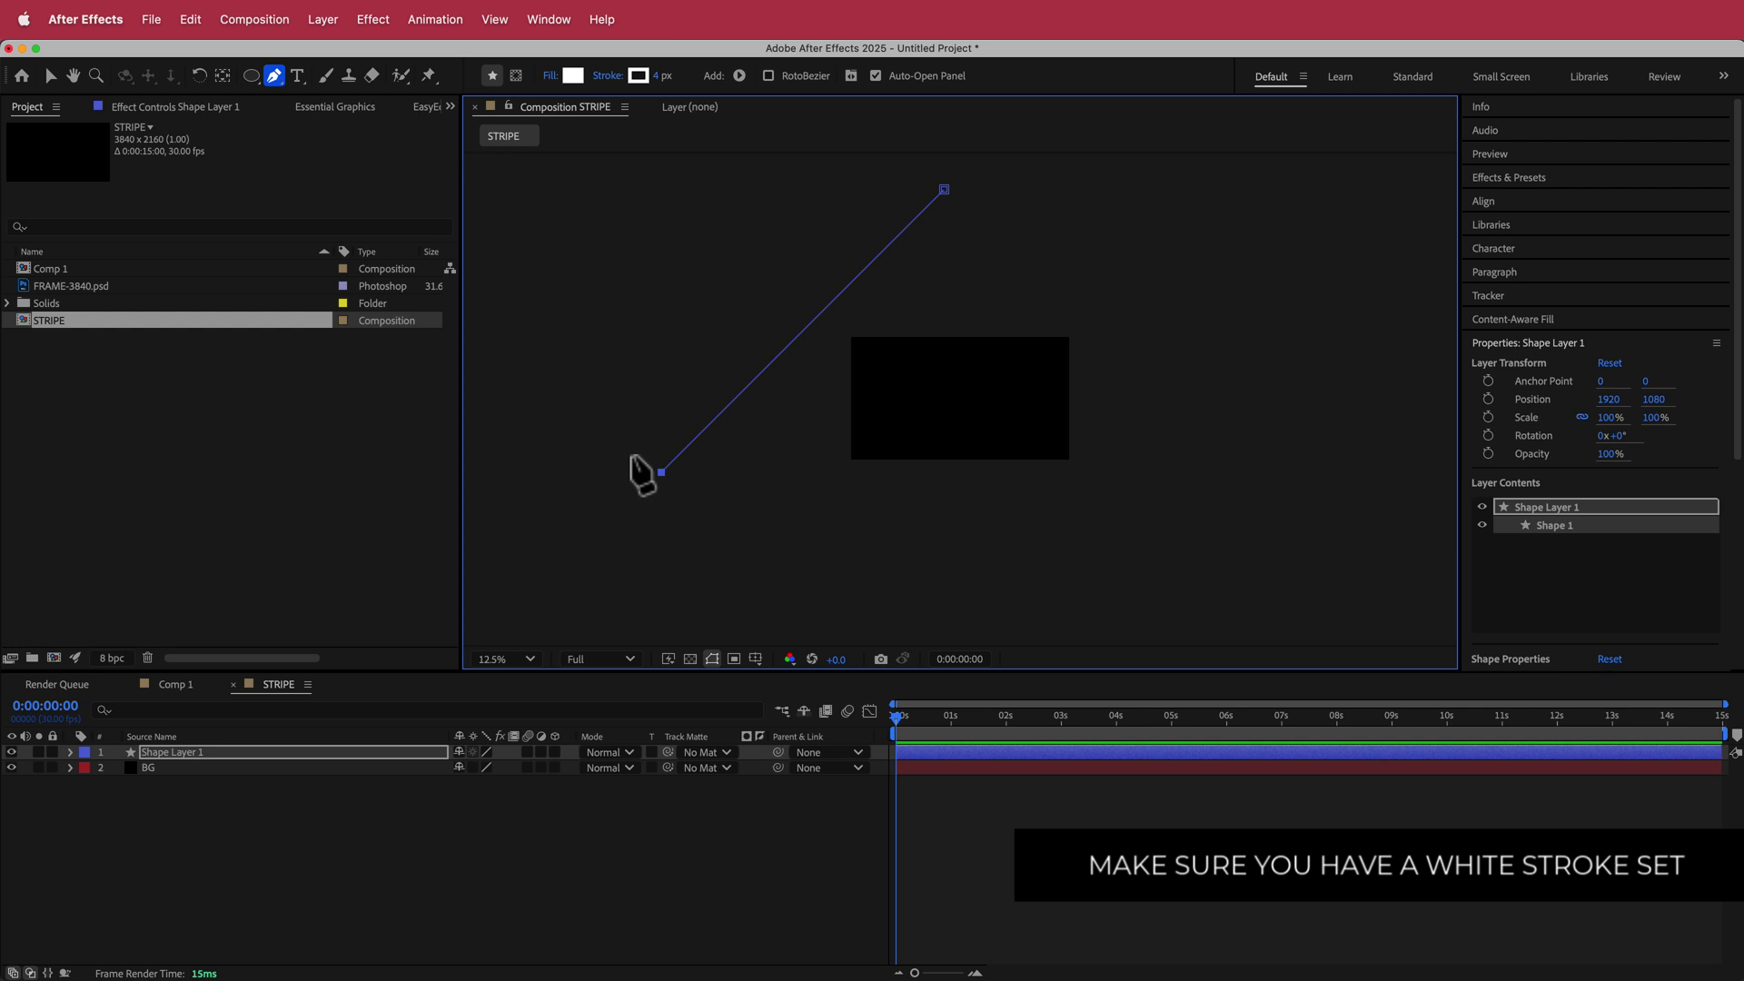
- Add a Repeater to the line and set it to 120 copies
click(738, 77)
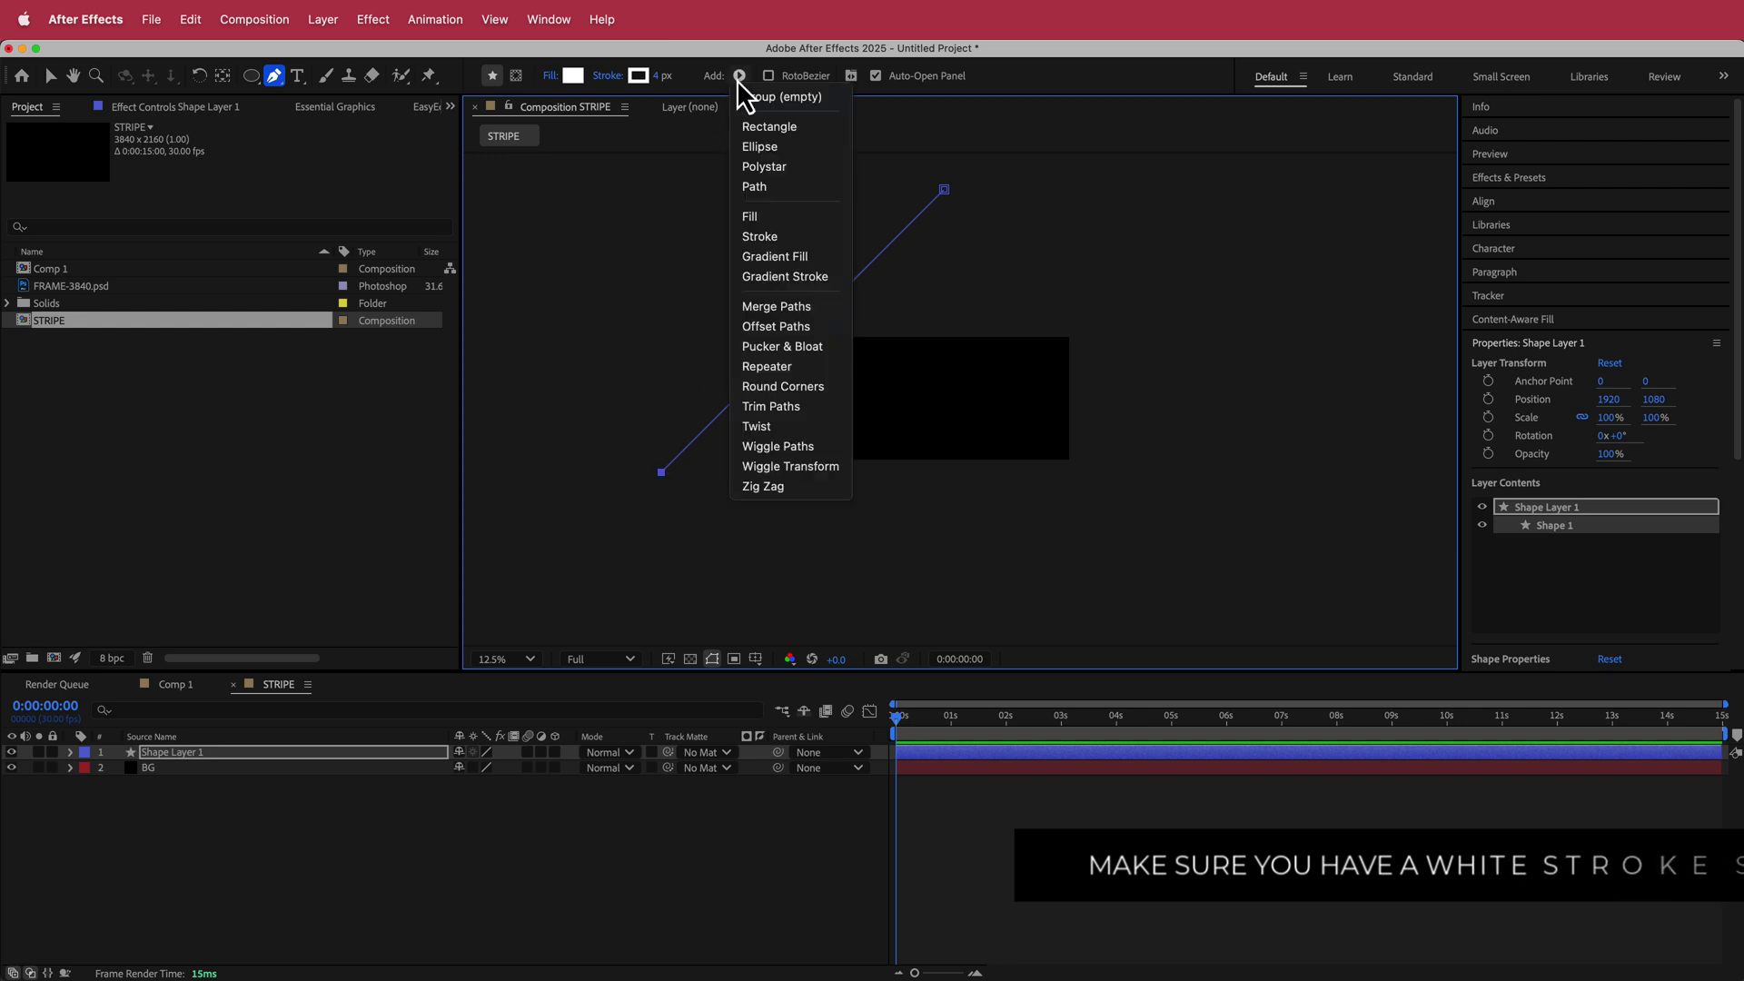
click(783, 366)
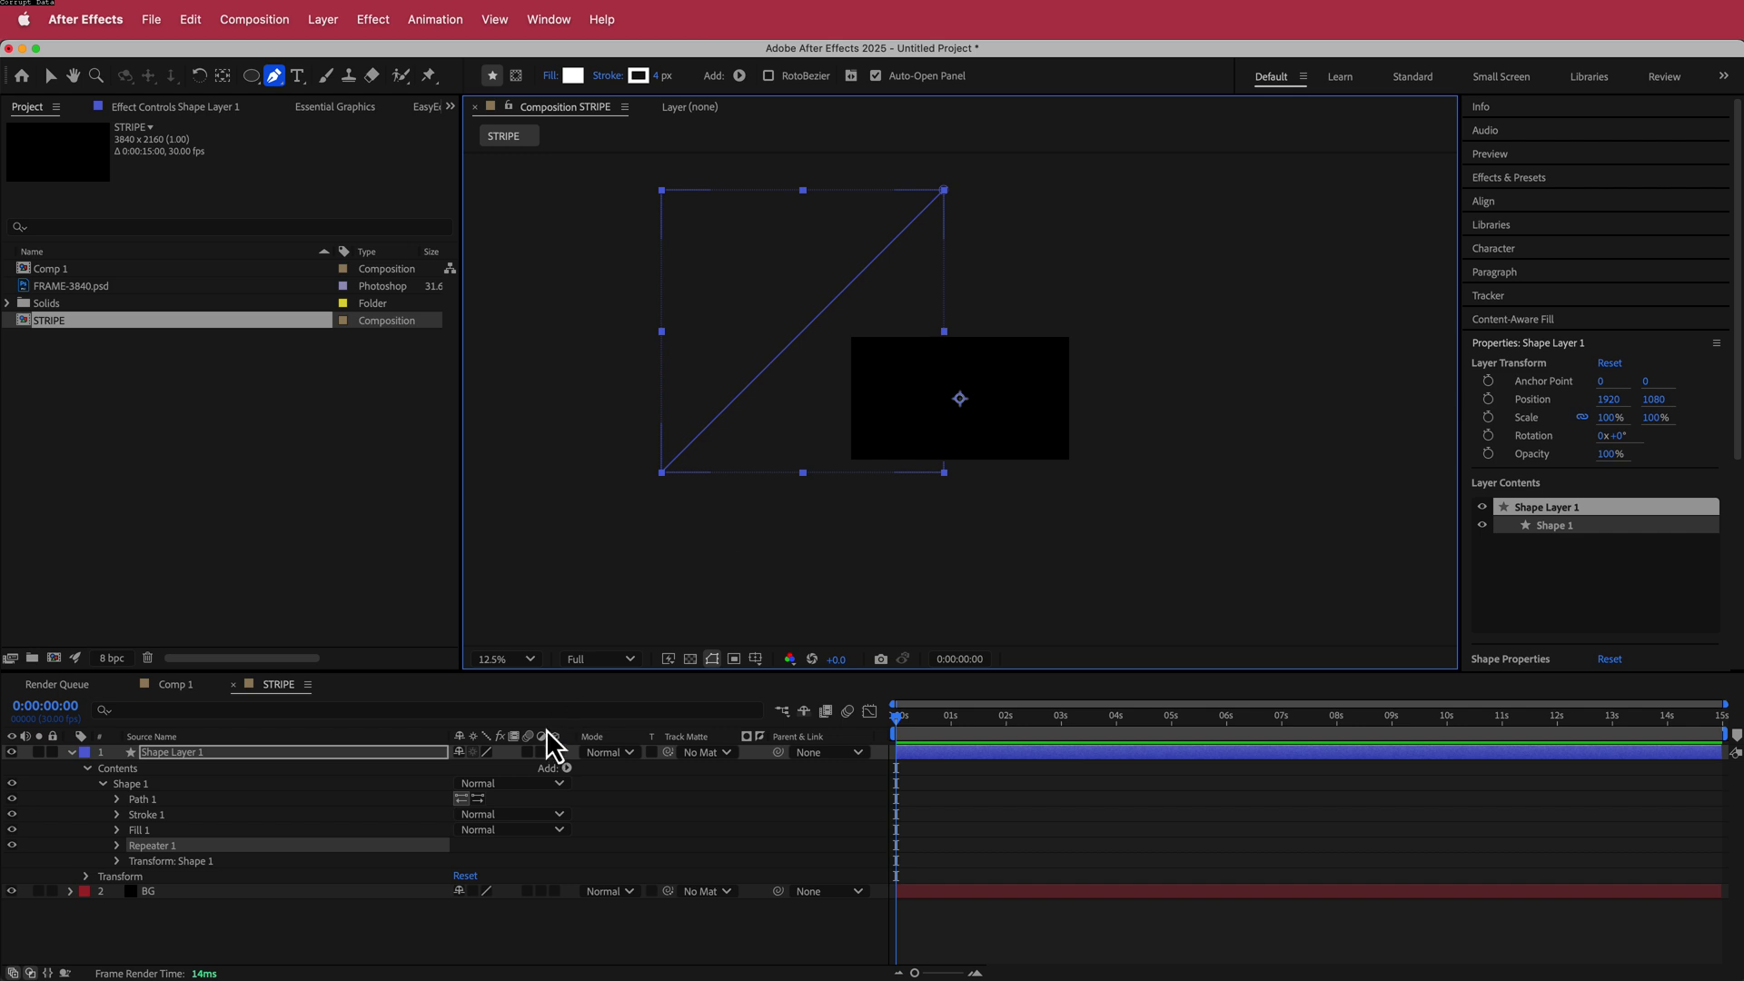
click(118, 845)
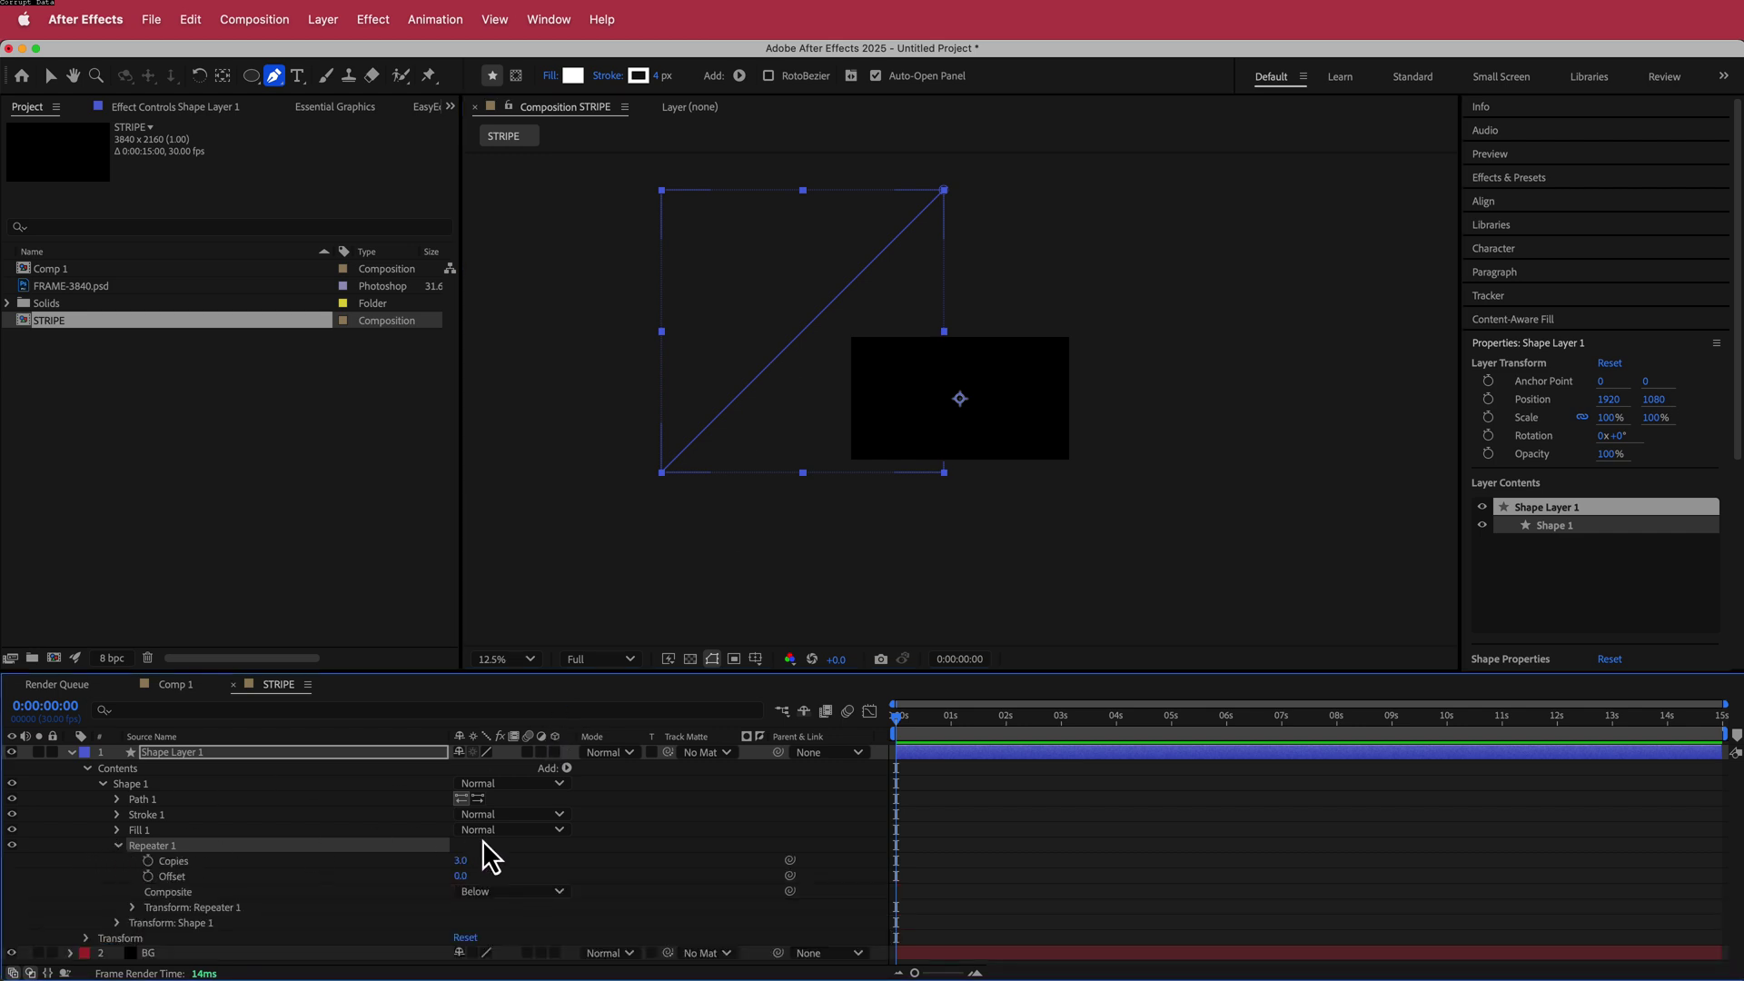
click(462, 861)
key(Return)
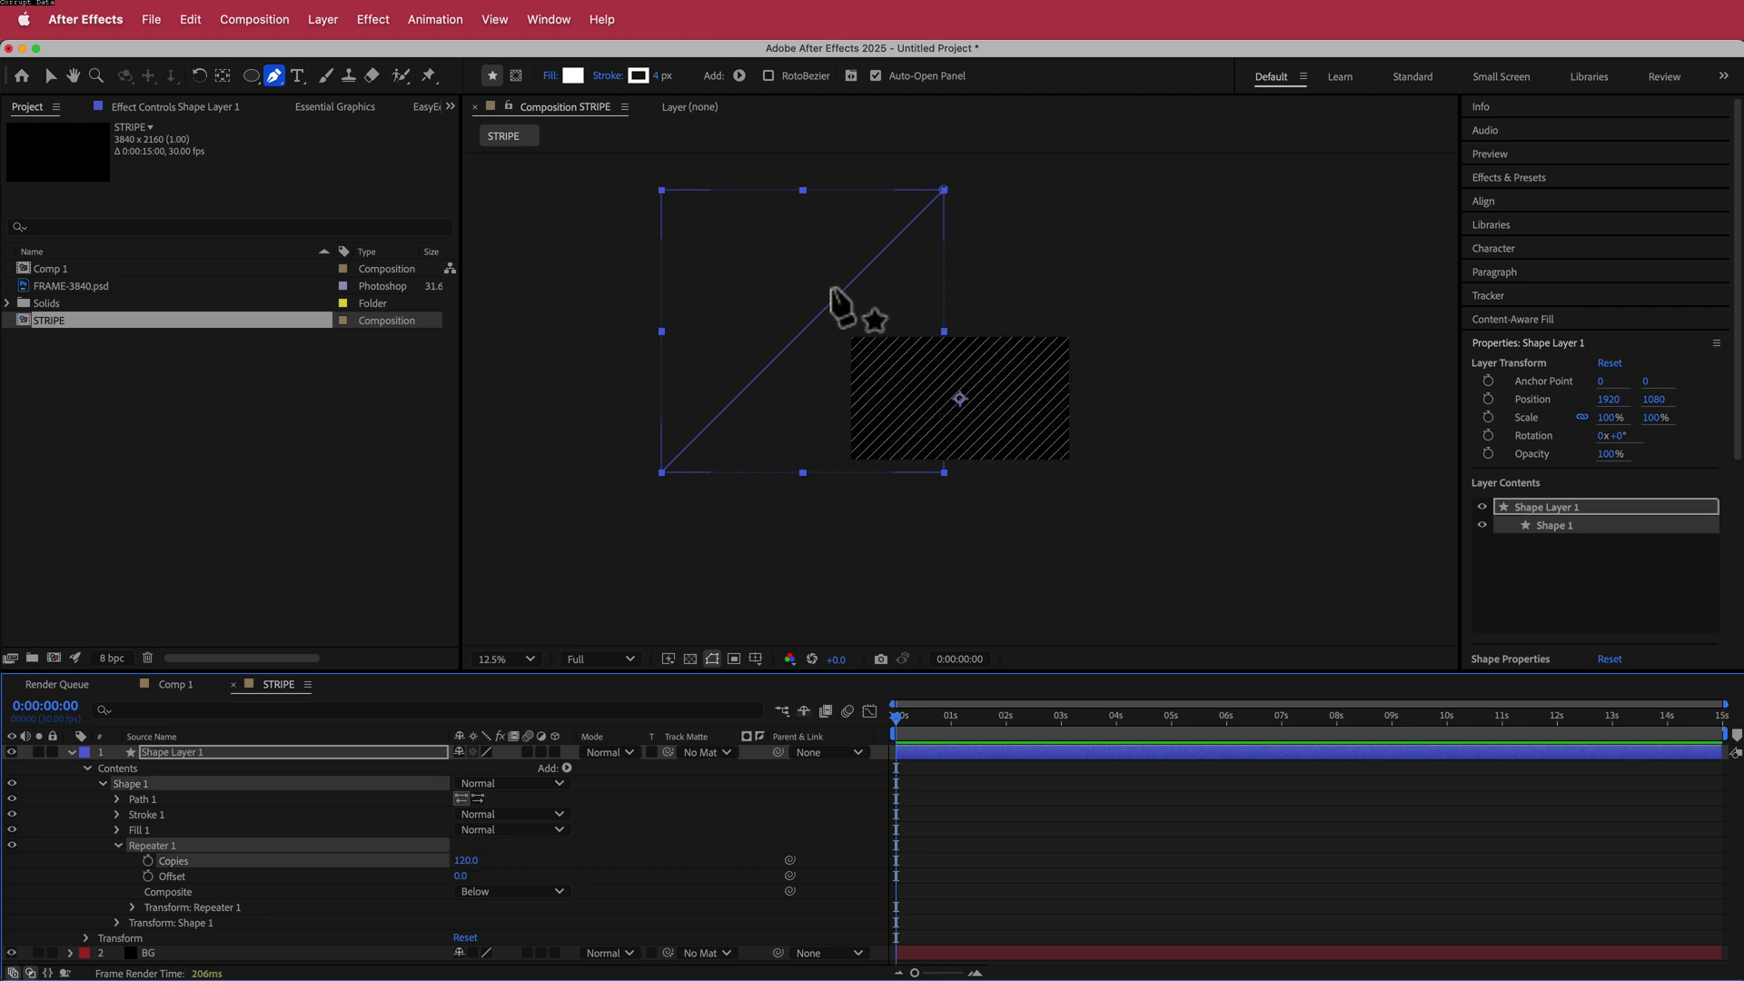
key(period)
key(period)
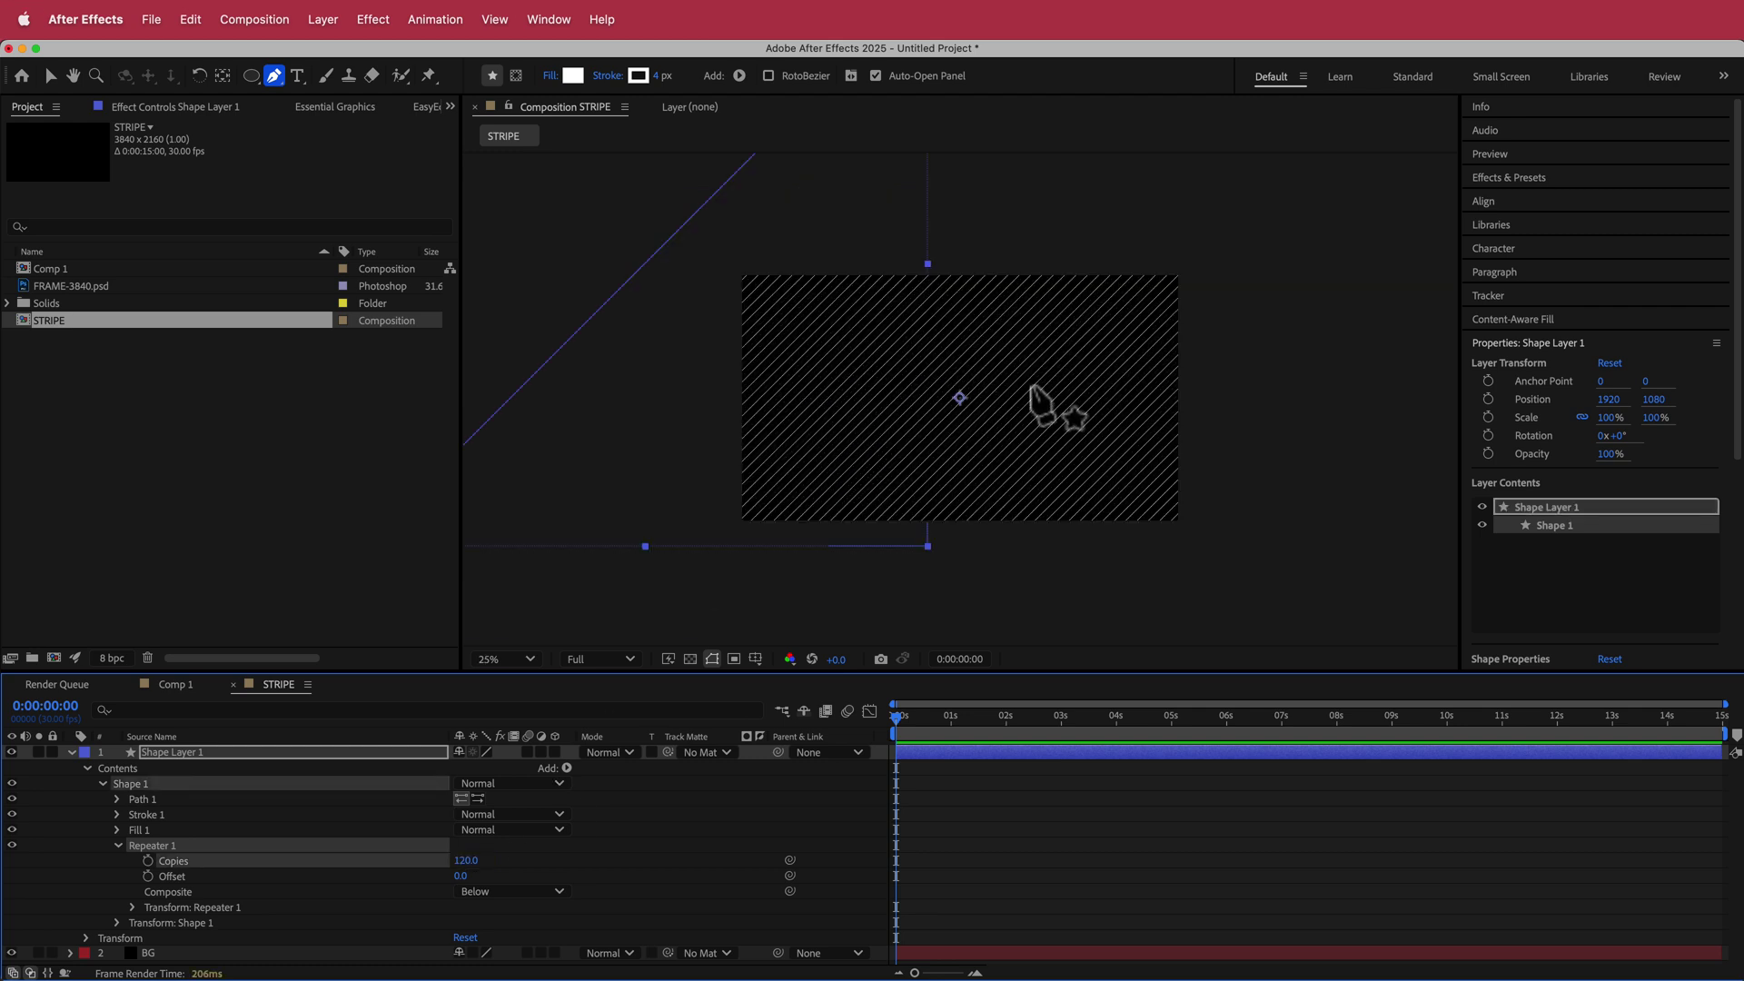
key(comma)
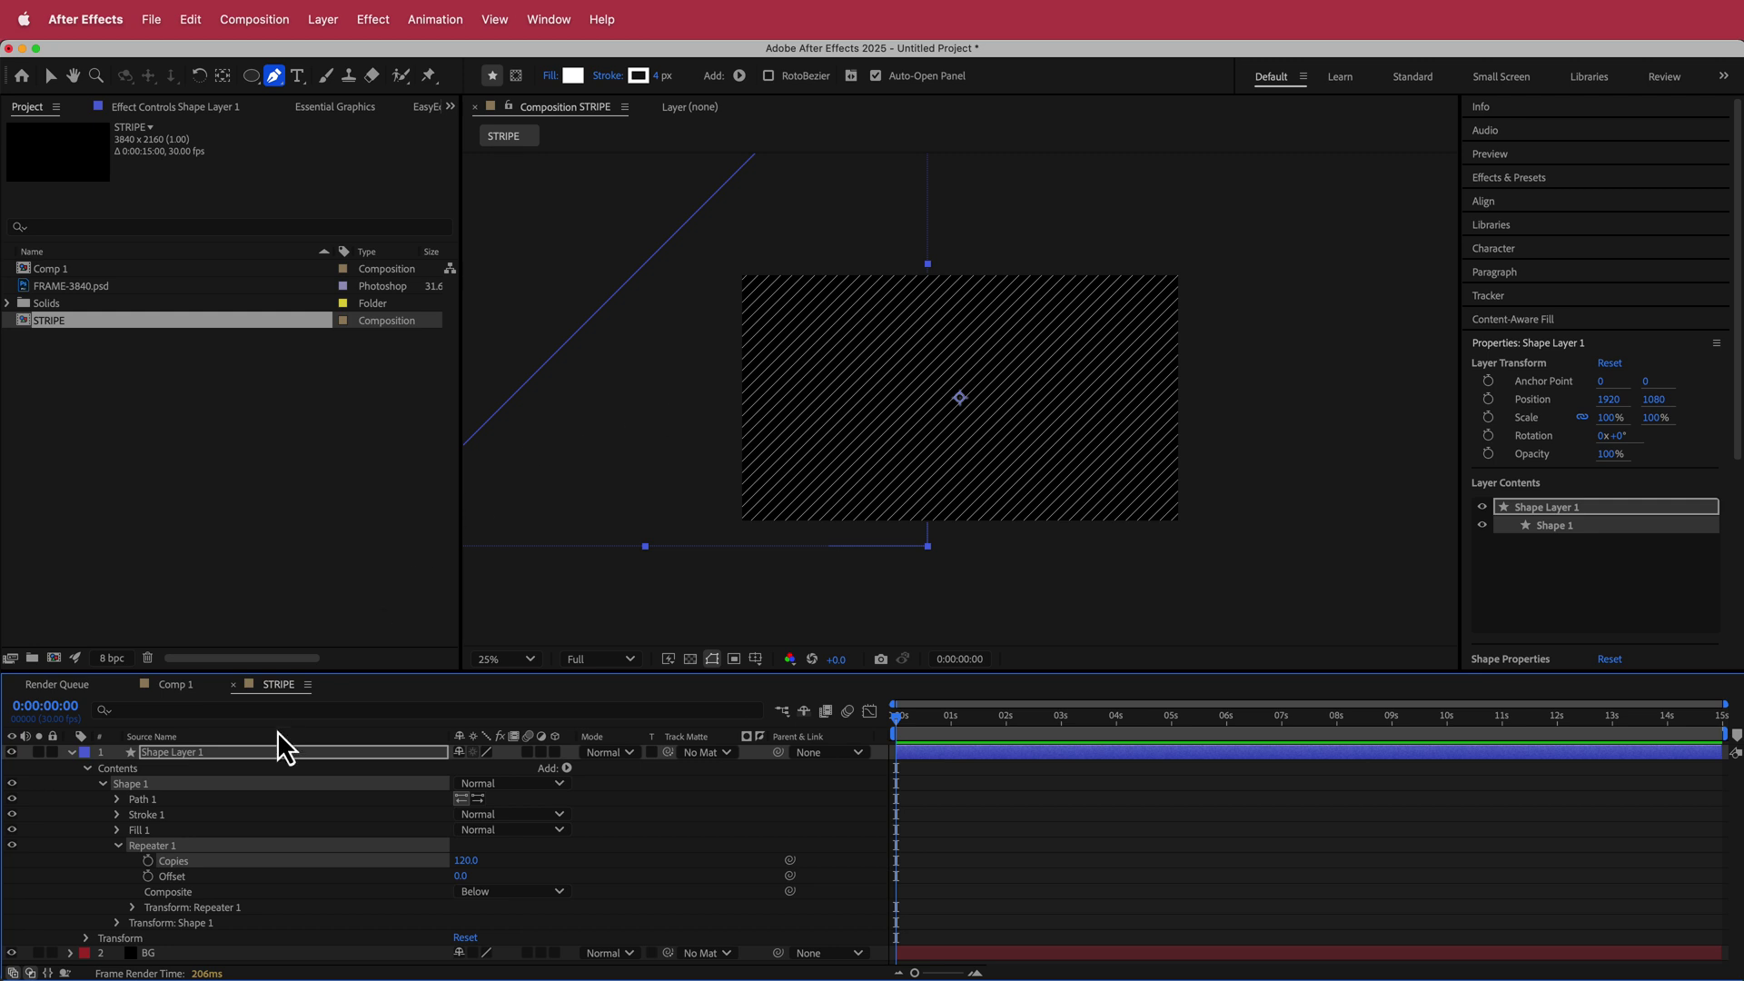
- Set the Repeater transform Position offset to 330 and per-copy Scale to 102%
click(132, 908)
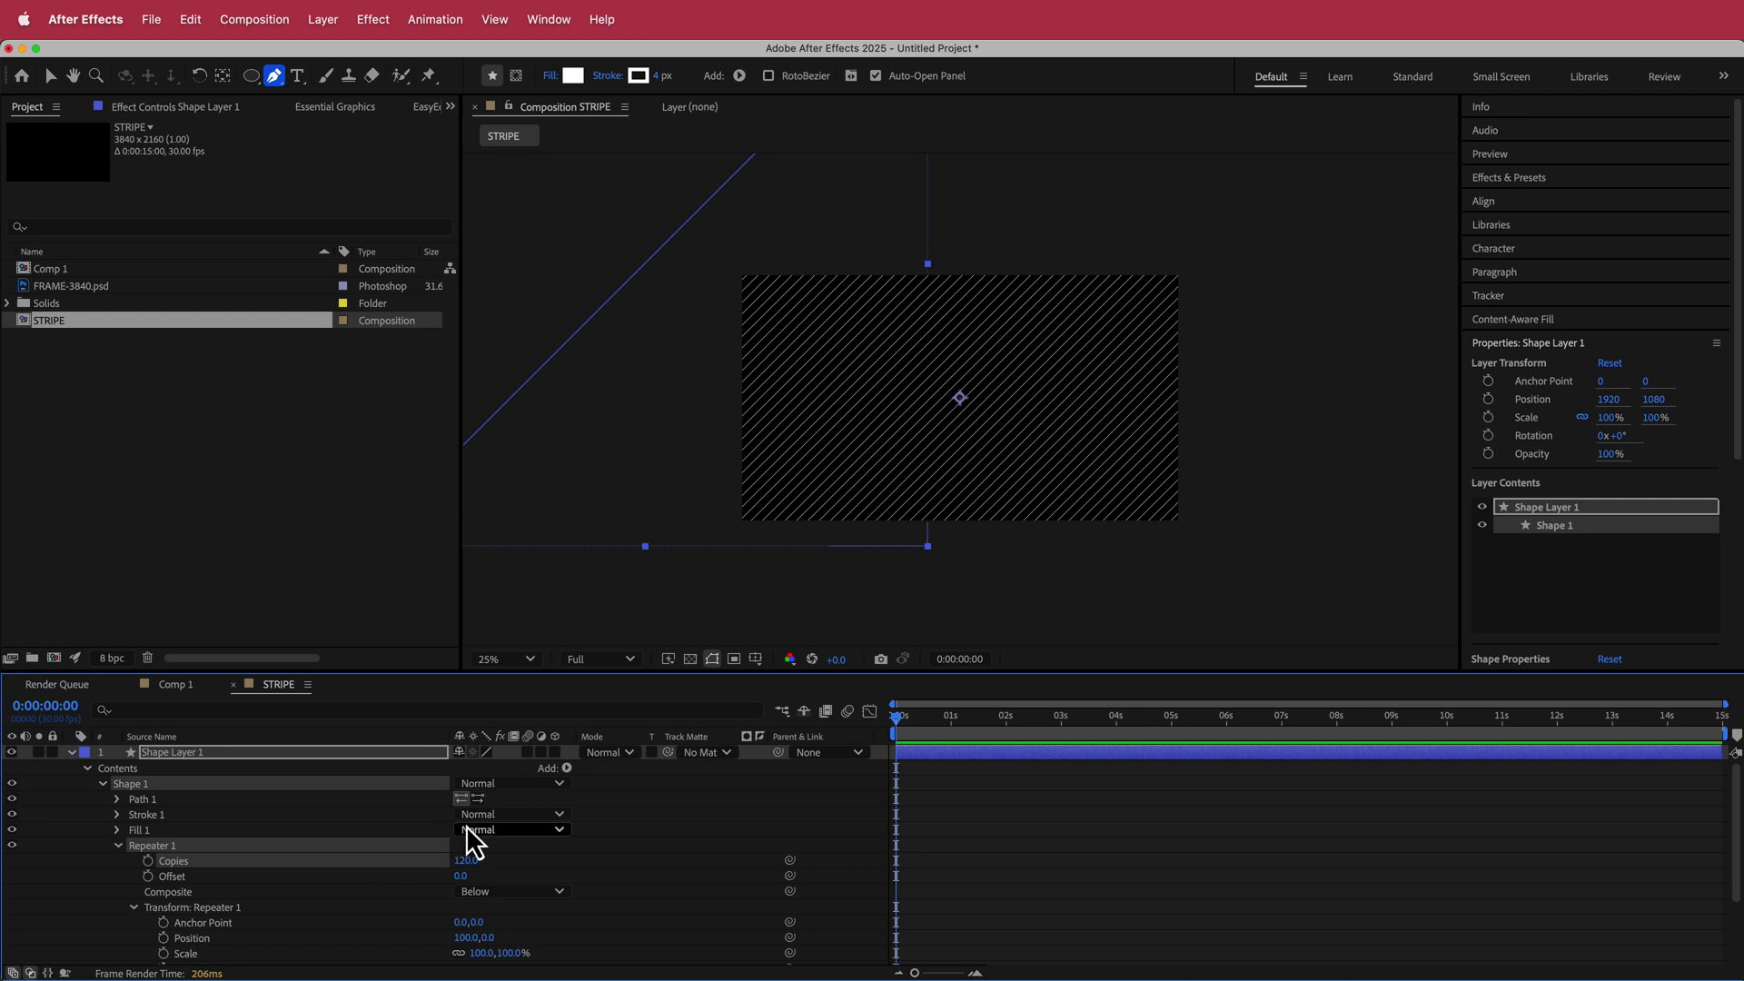
click(464, 937)
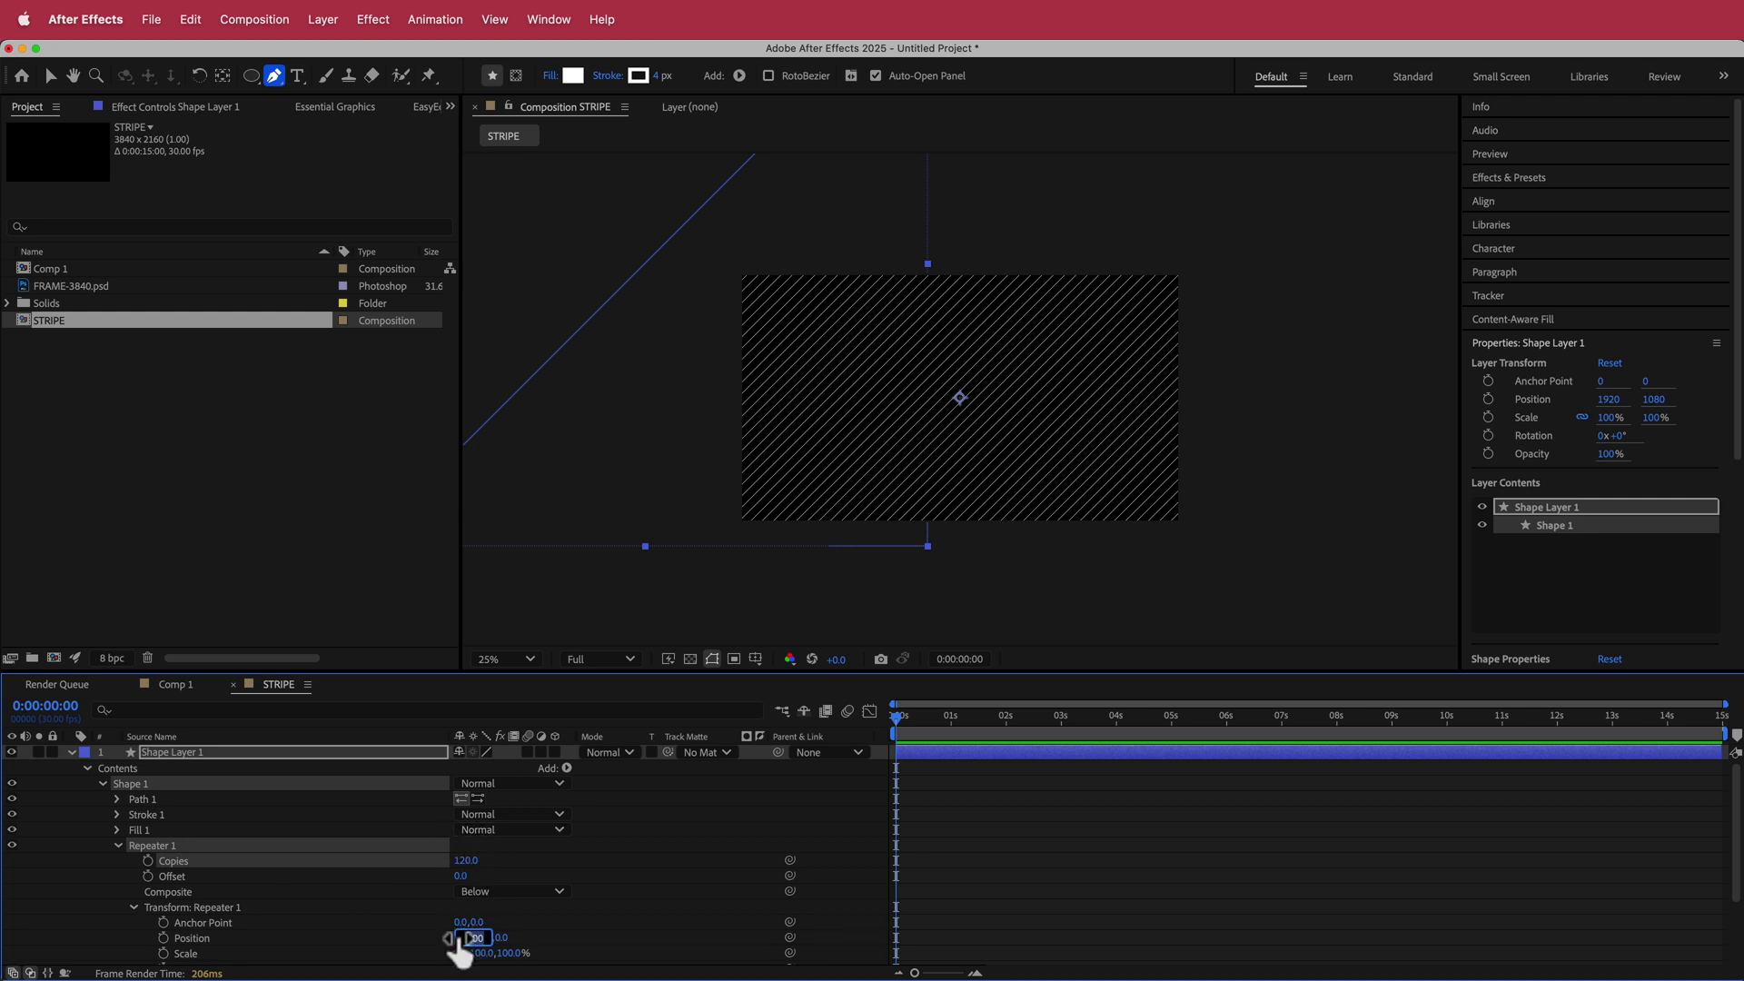
text(330)
key(Return)
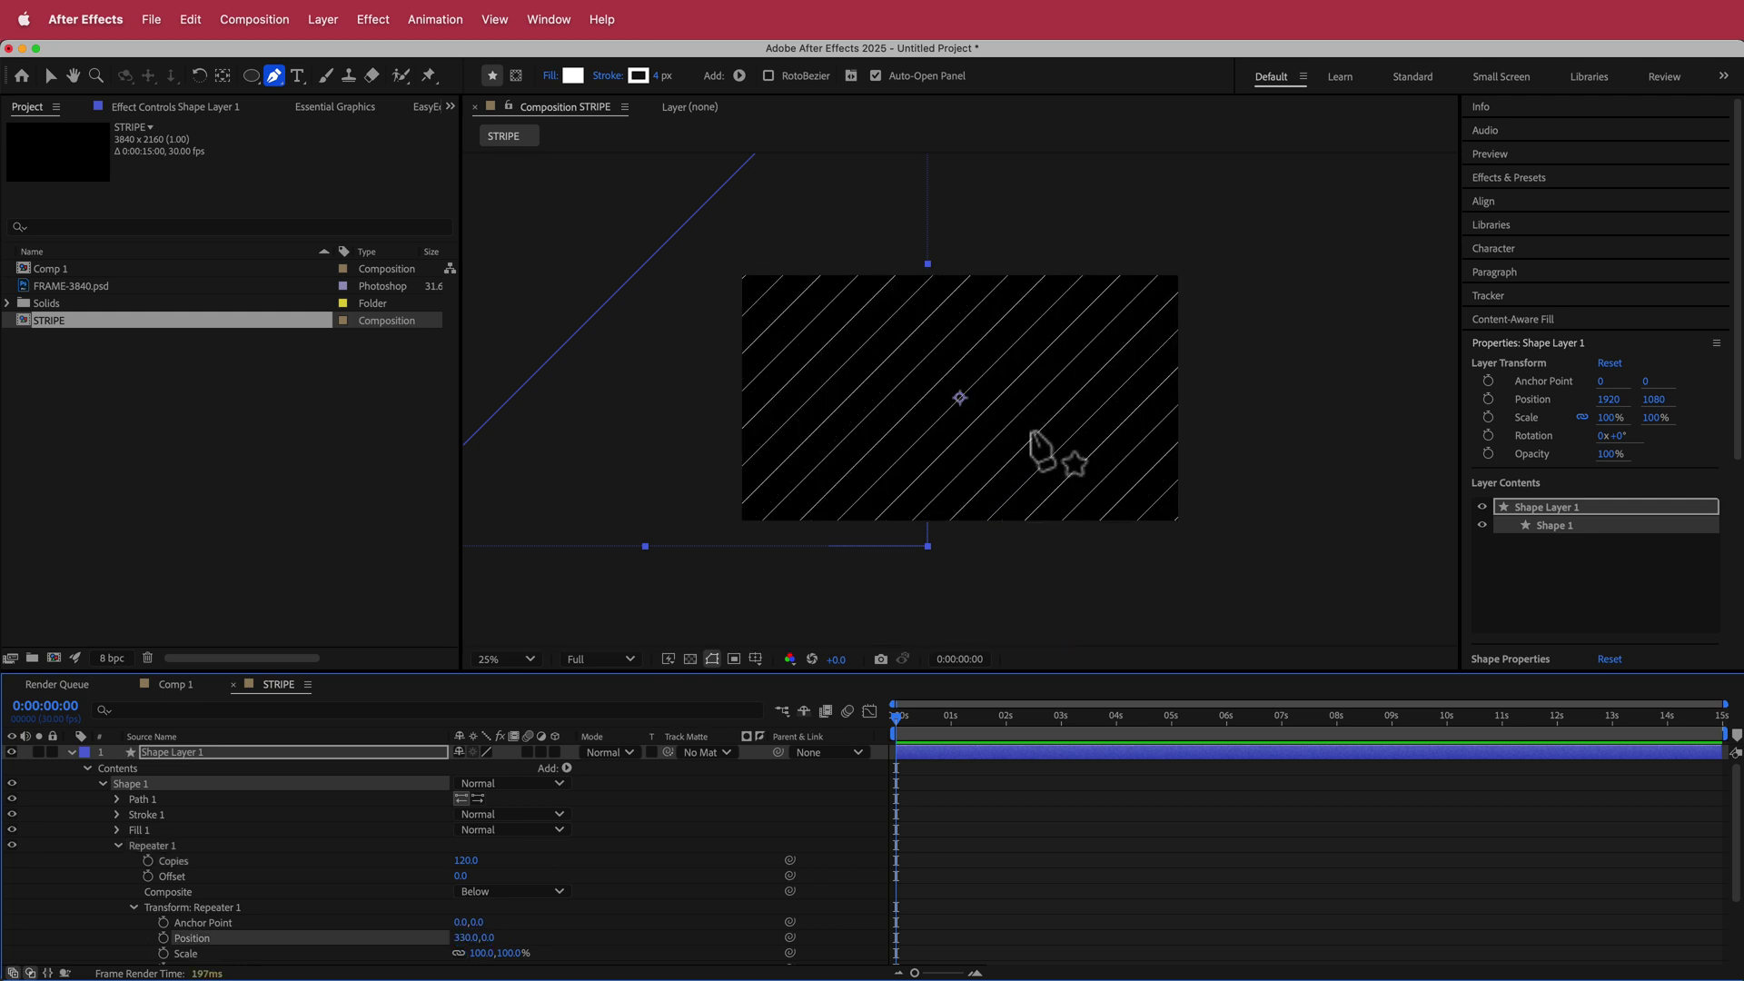
scroll(636, 840, down, 3)
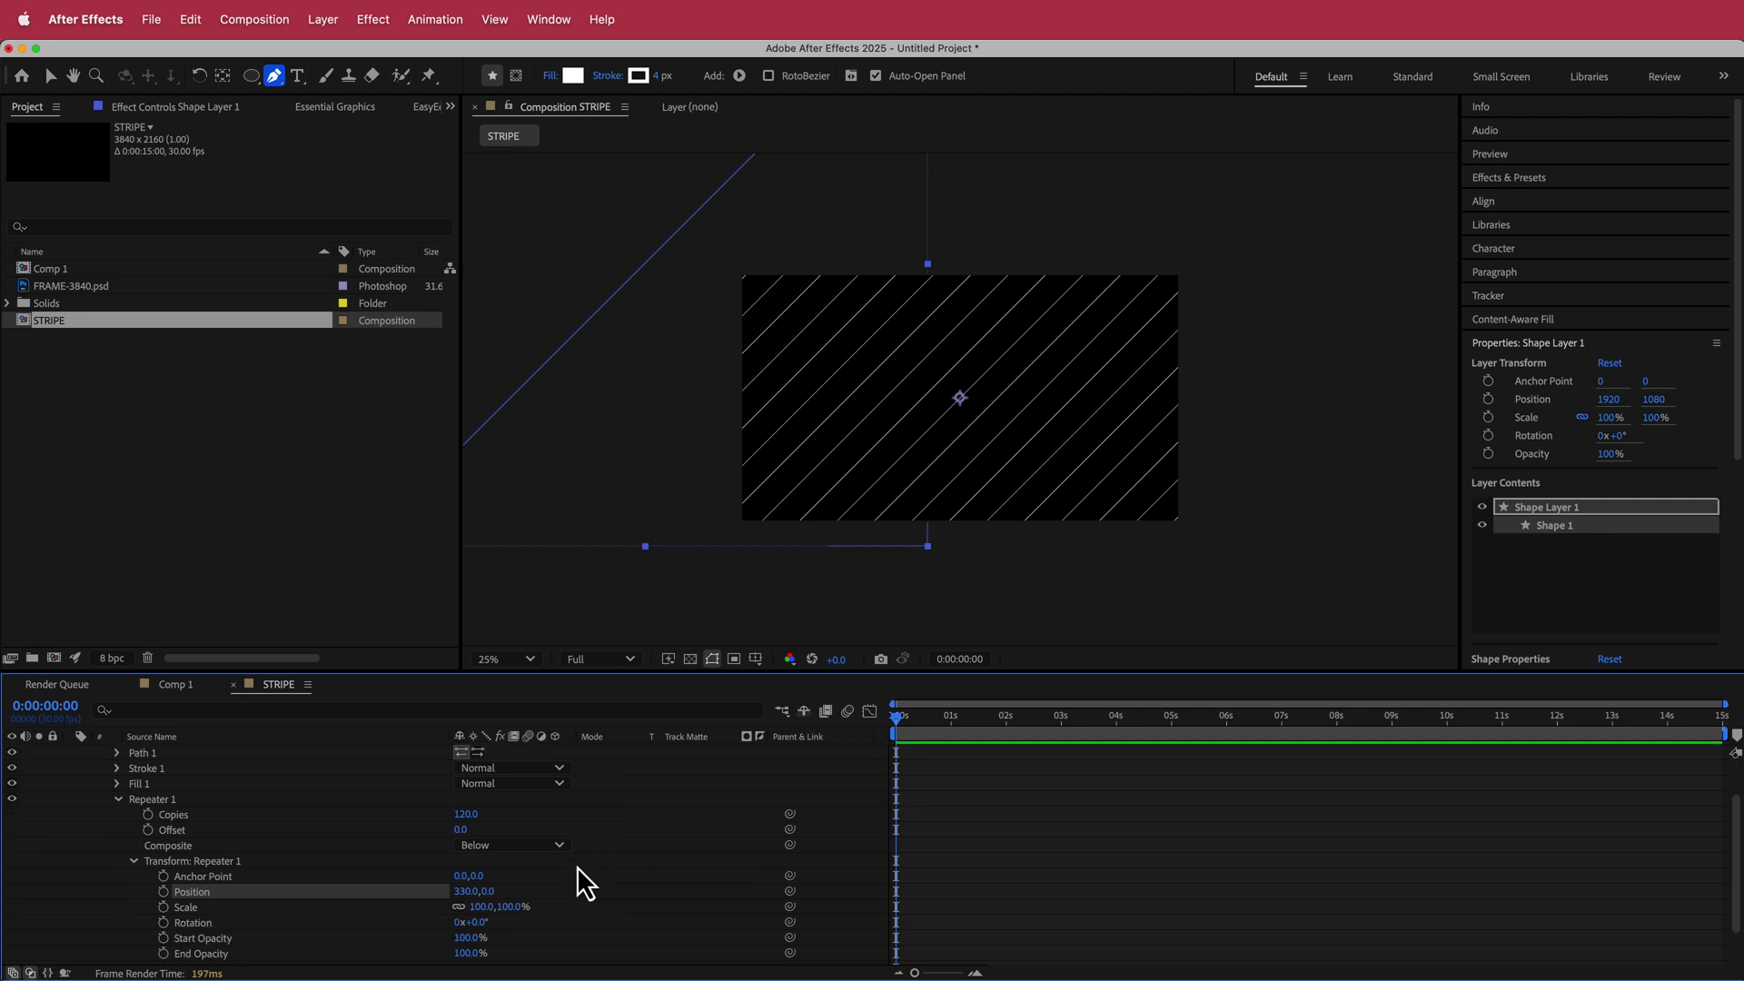
click(482, 907)
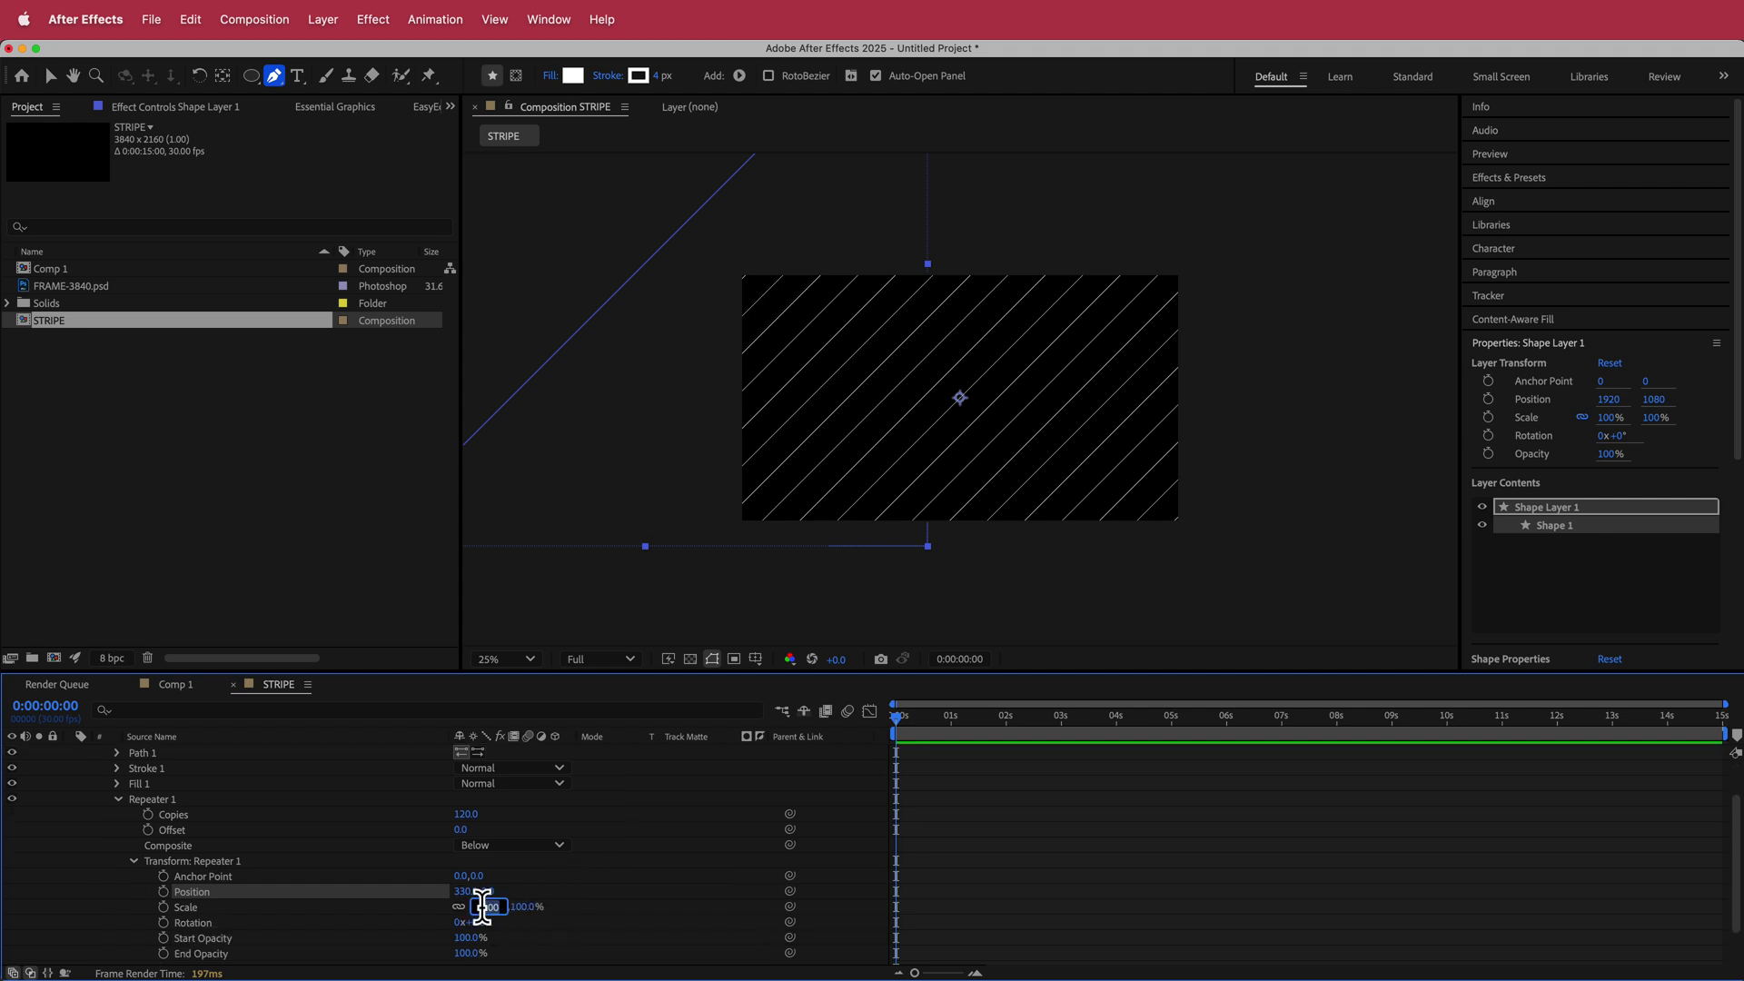
key(Return)
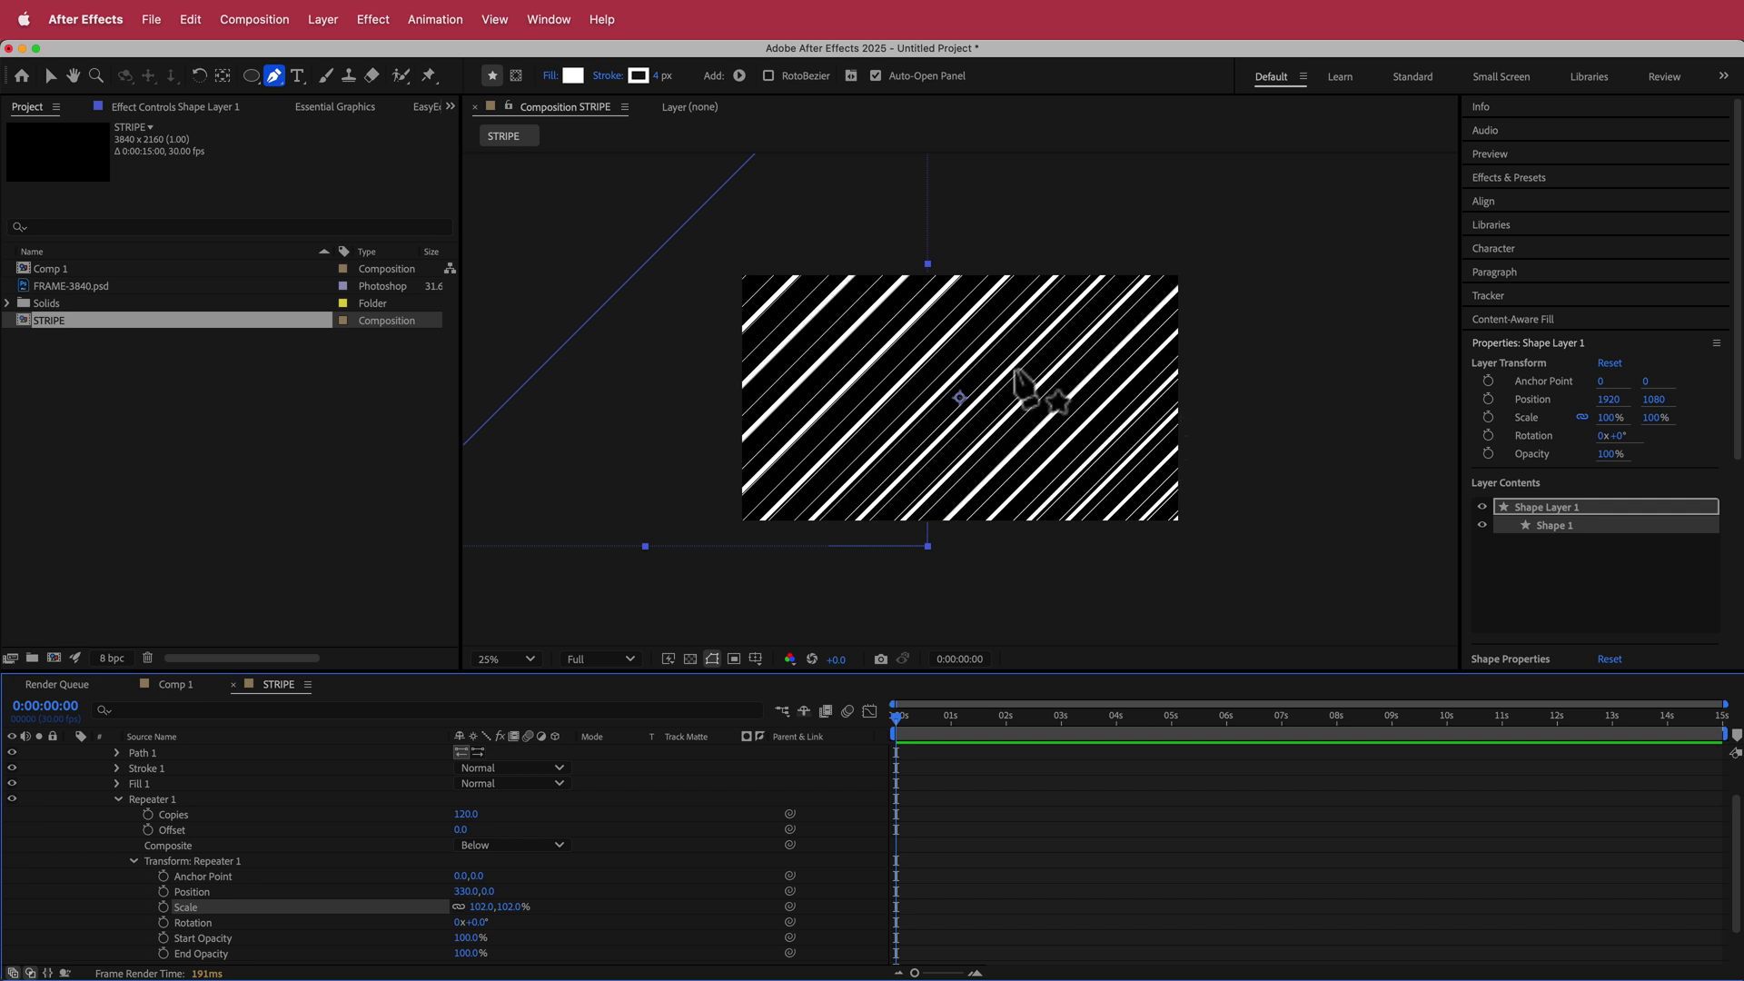
scroll(436, 863, down, 2)
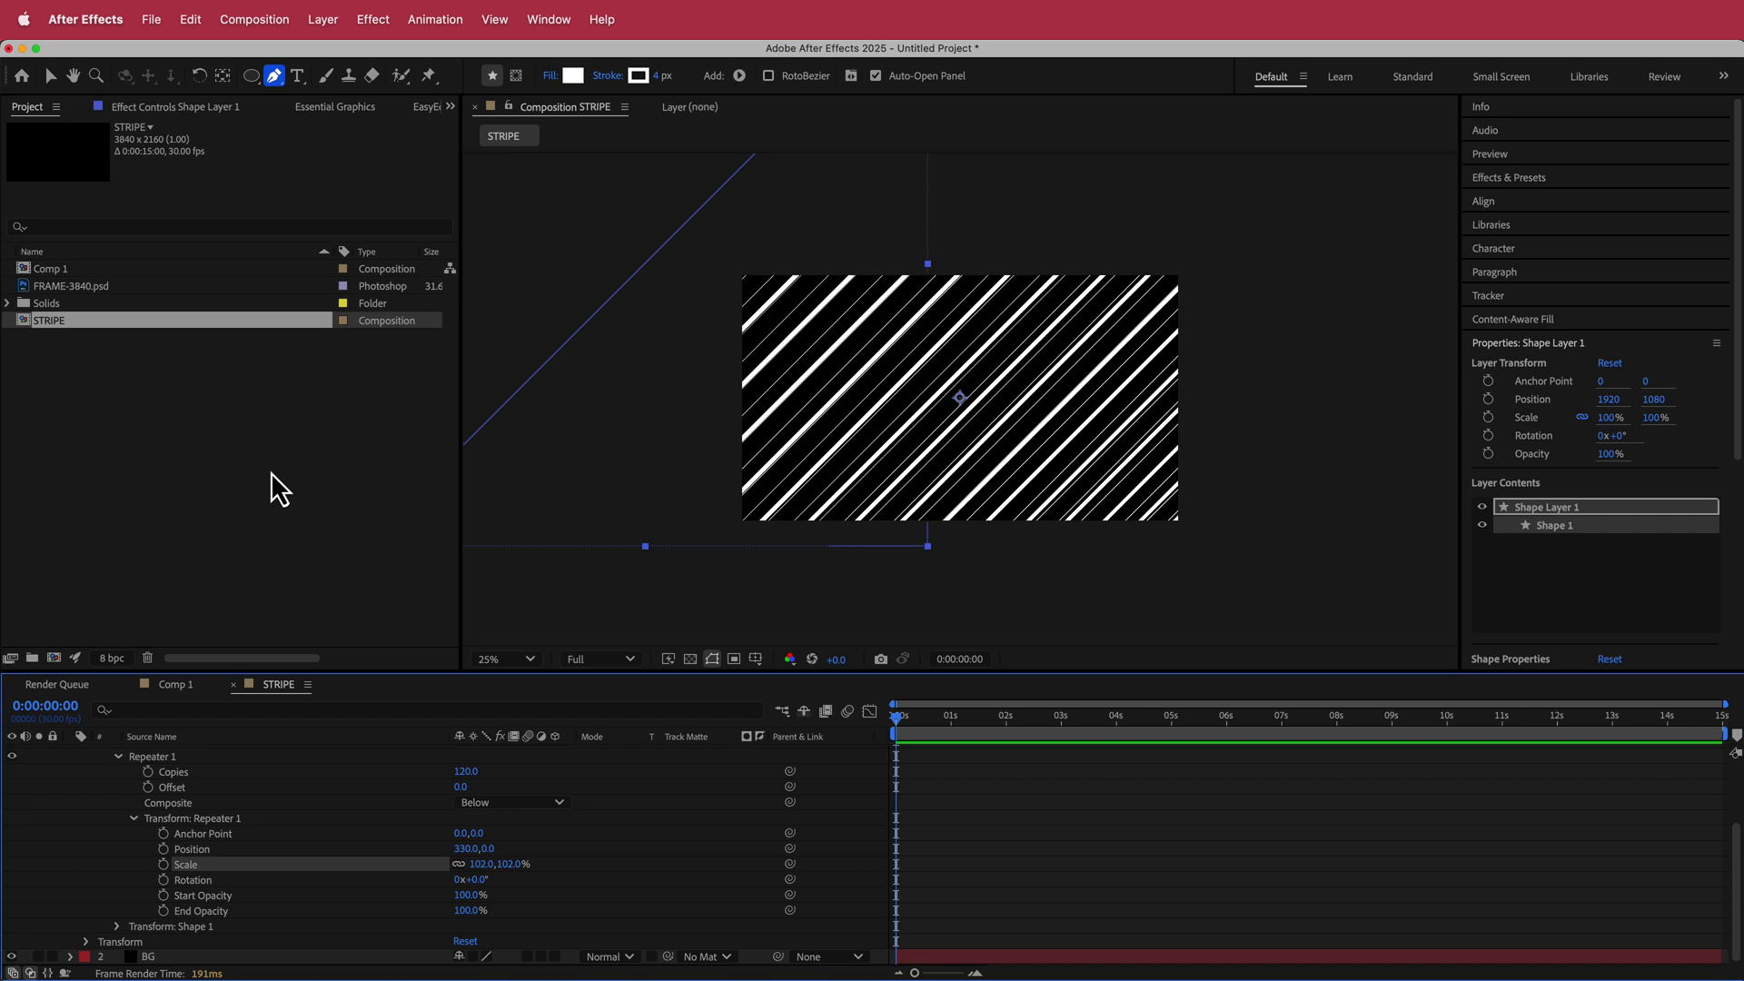
- Apply Turbulent Displace to the stripes with Amount 100 and Size 1000
scroll(309, 840, up, 4)
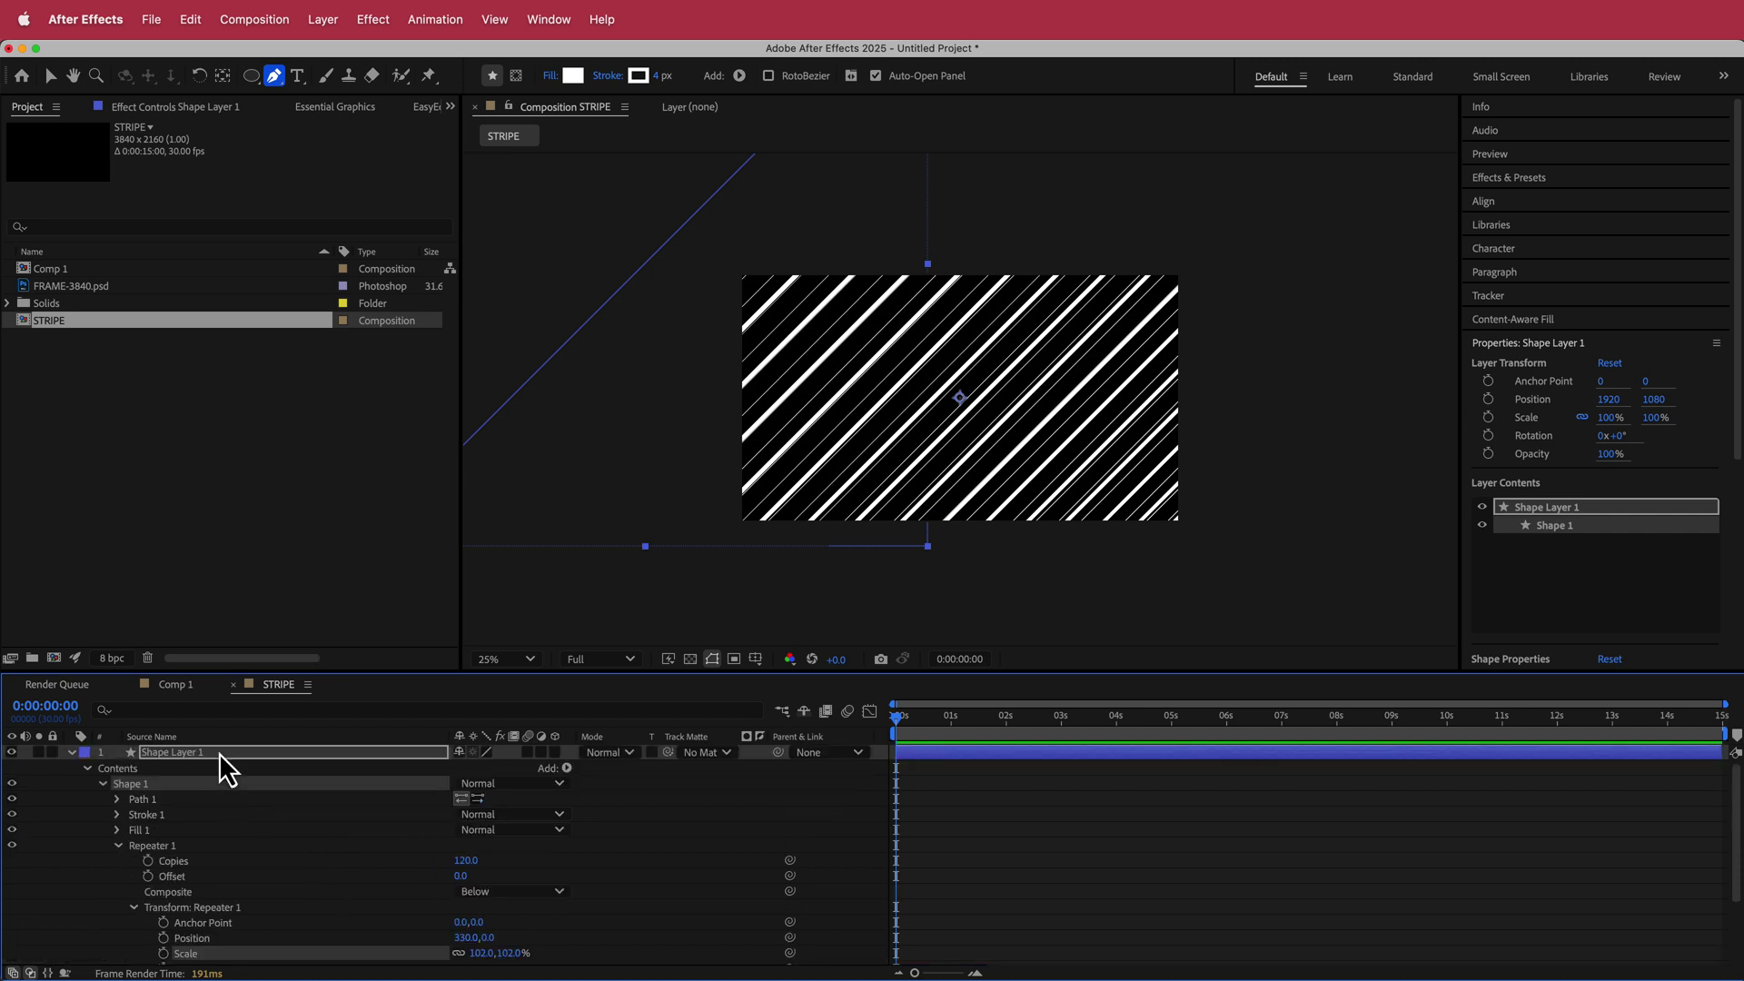
key(ctrl+space)
text(tur)
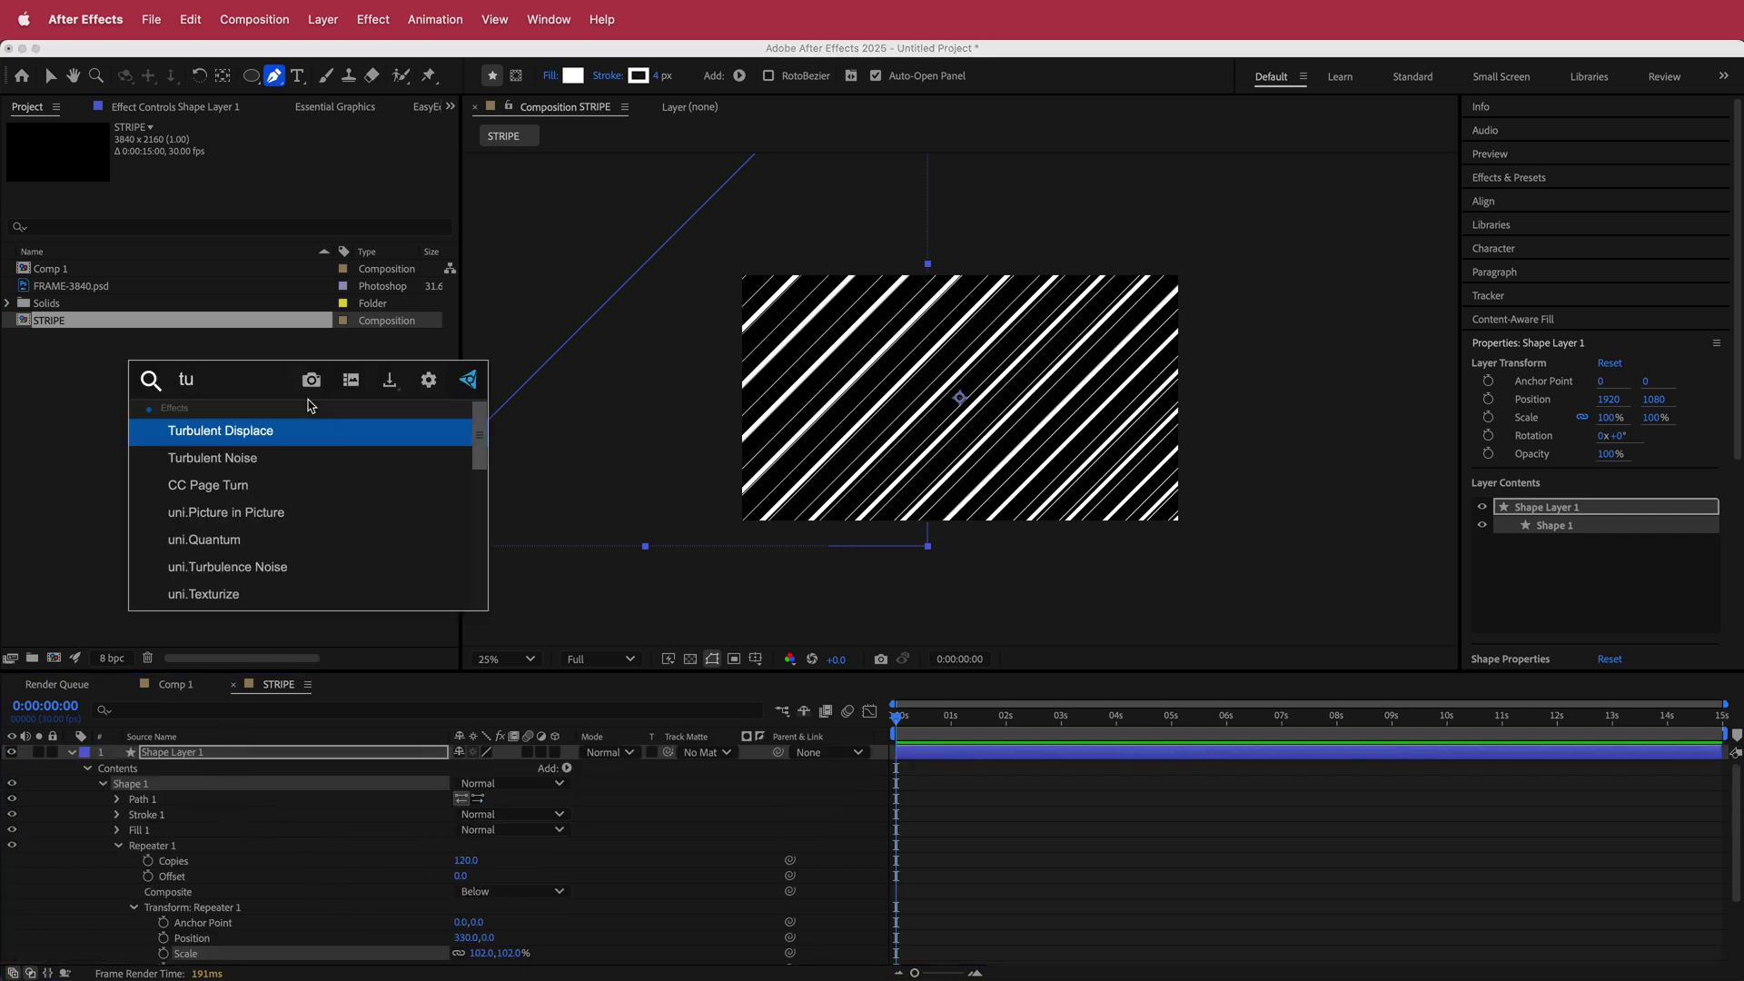
key(Return)
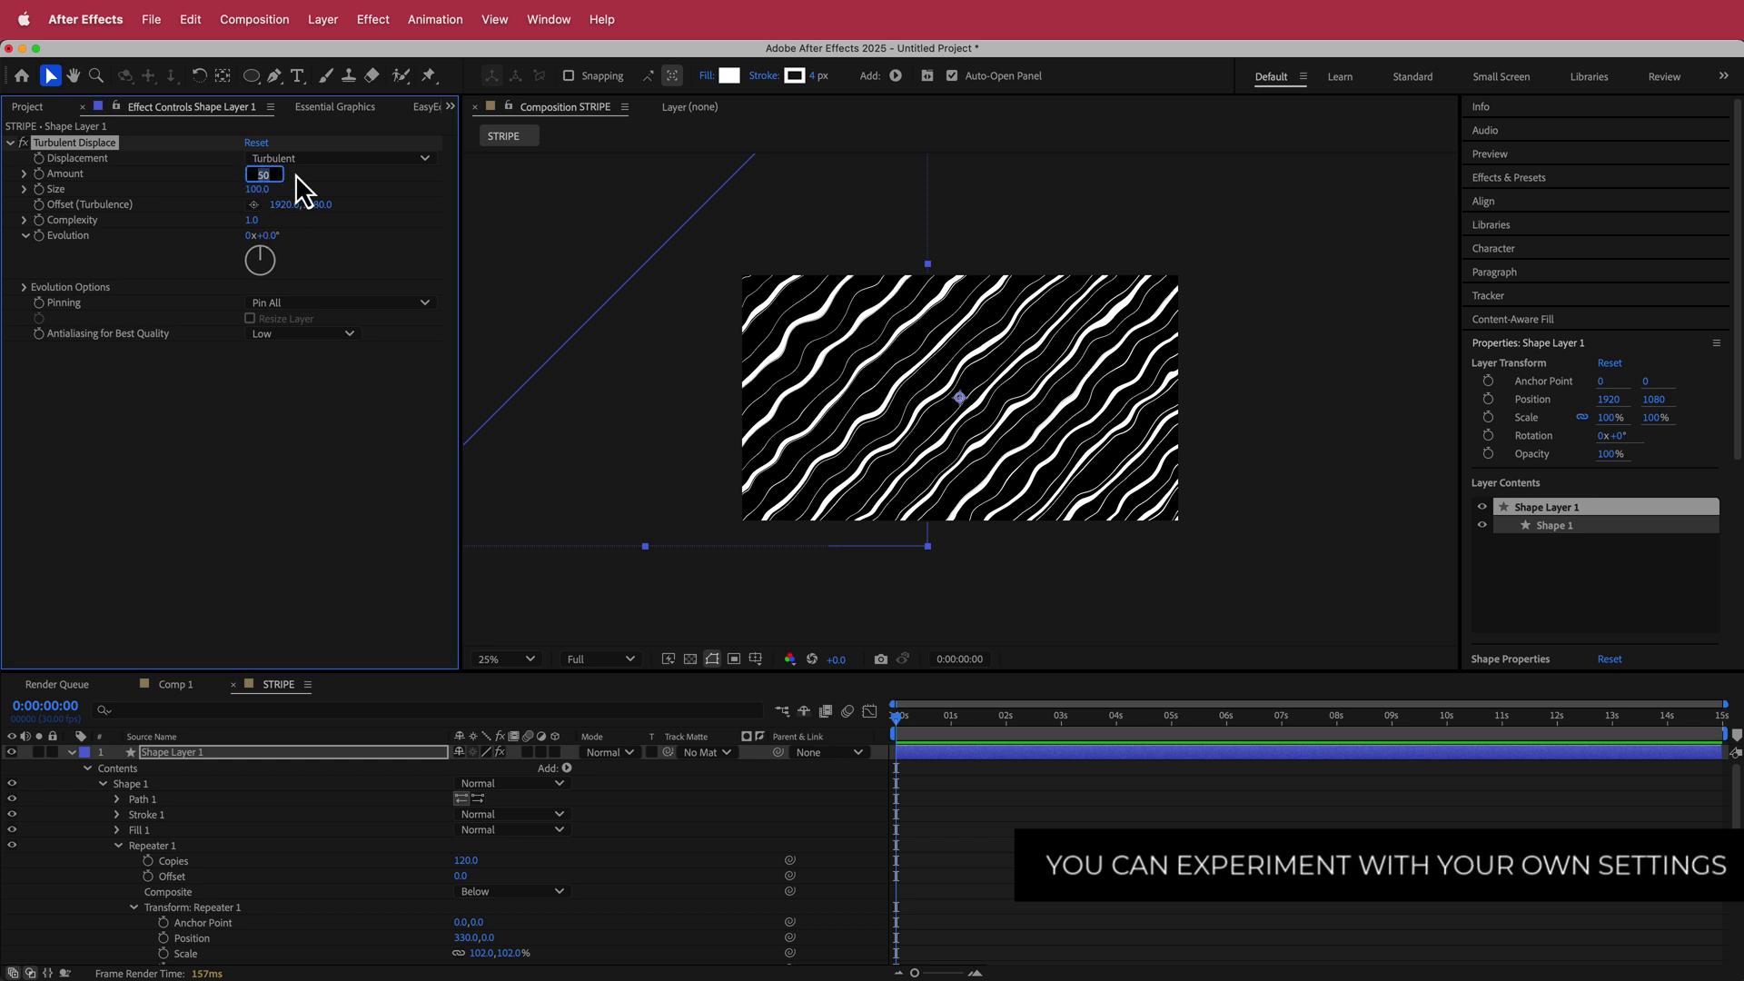
text(100)
key(Tab)
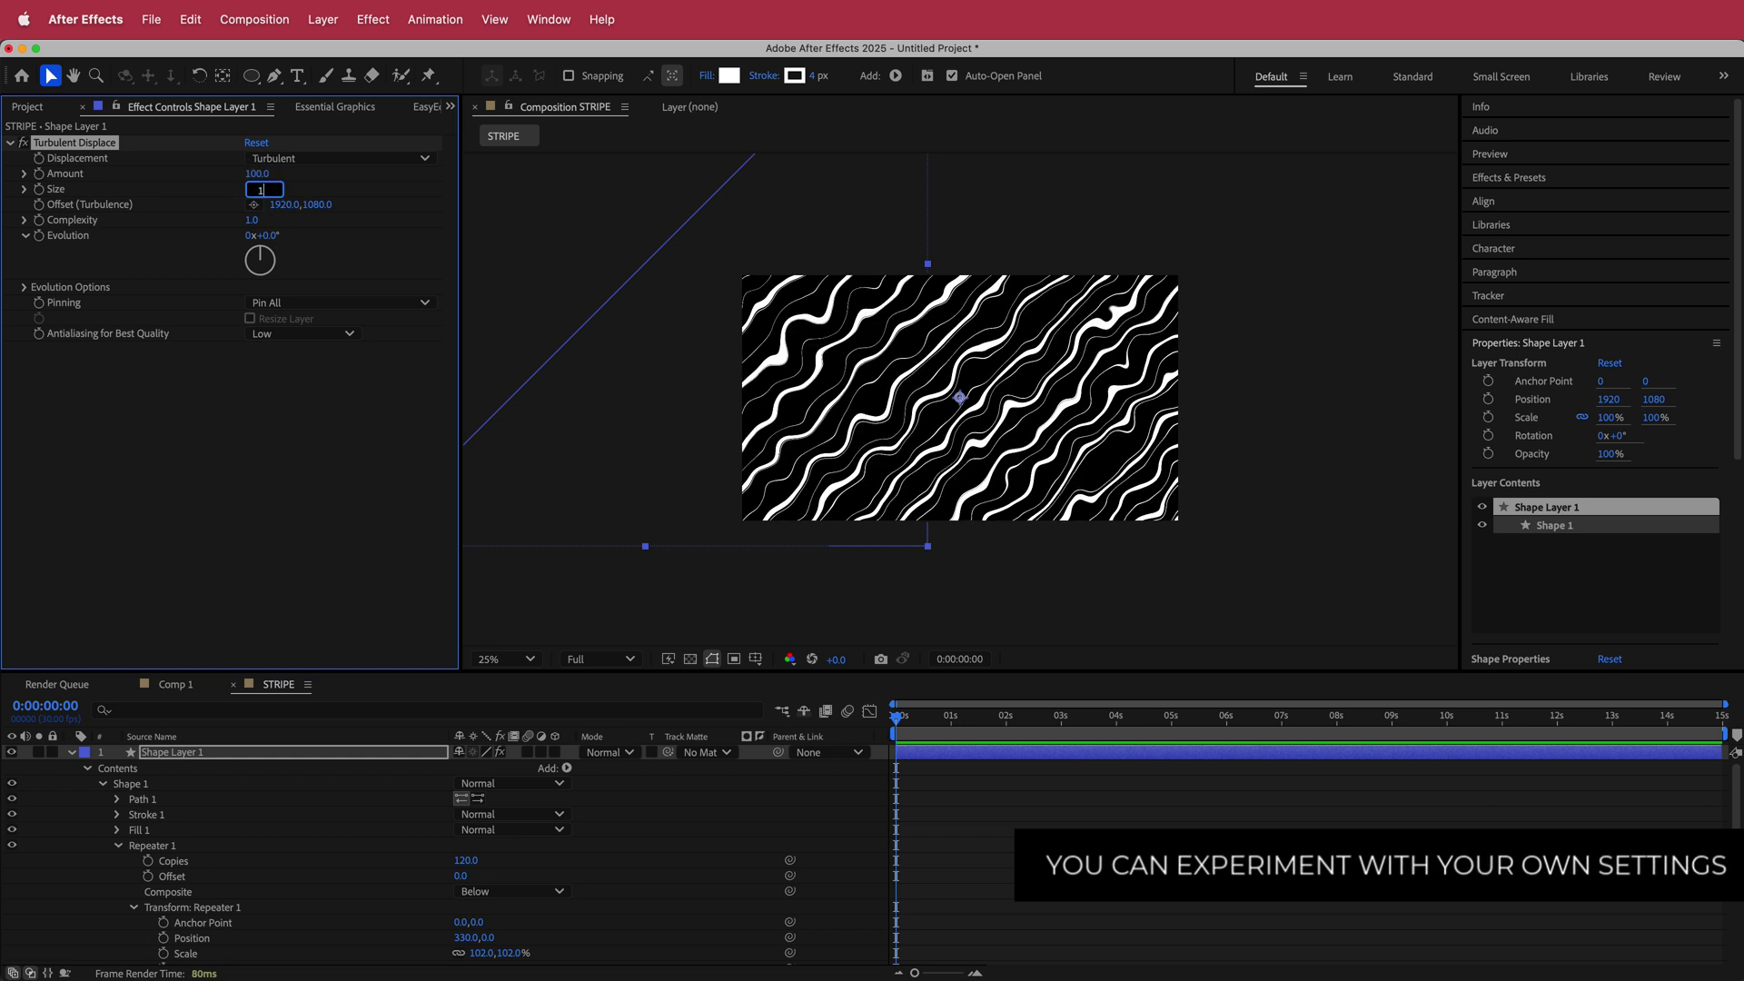
text(1000)
key(Return)
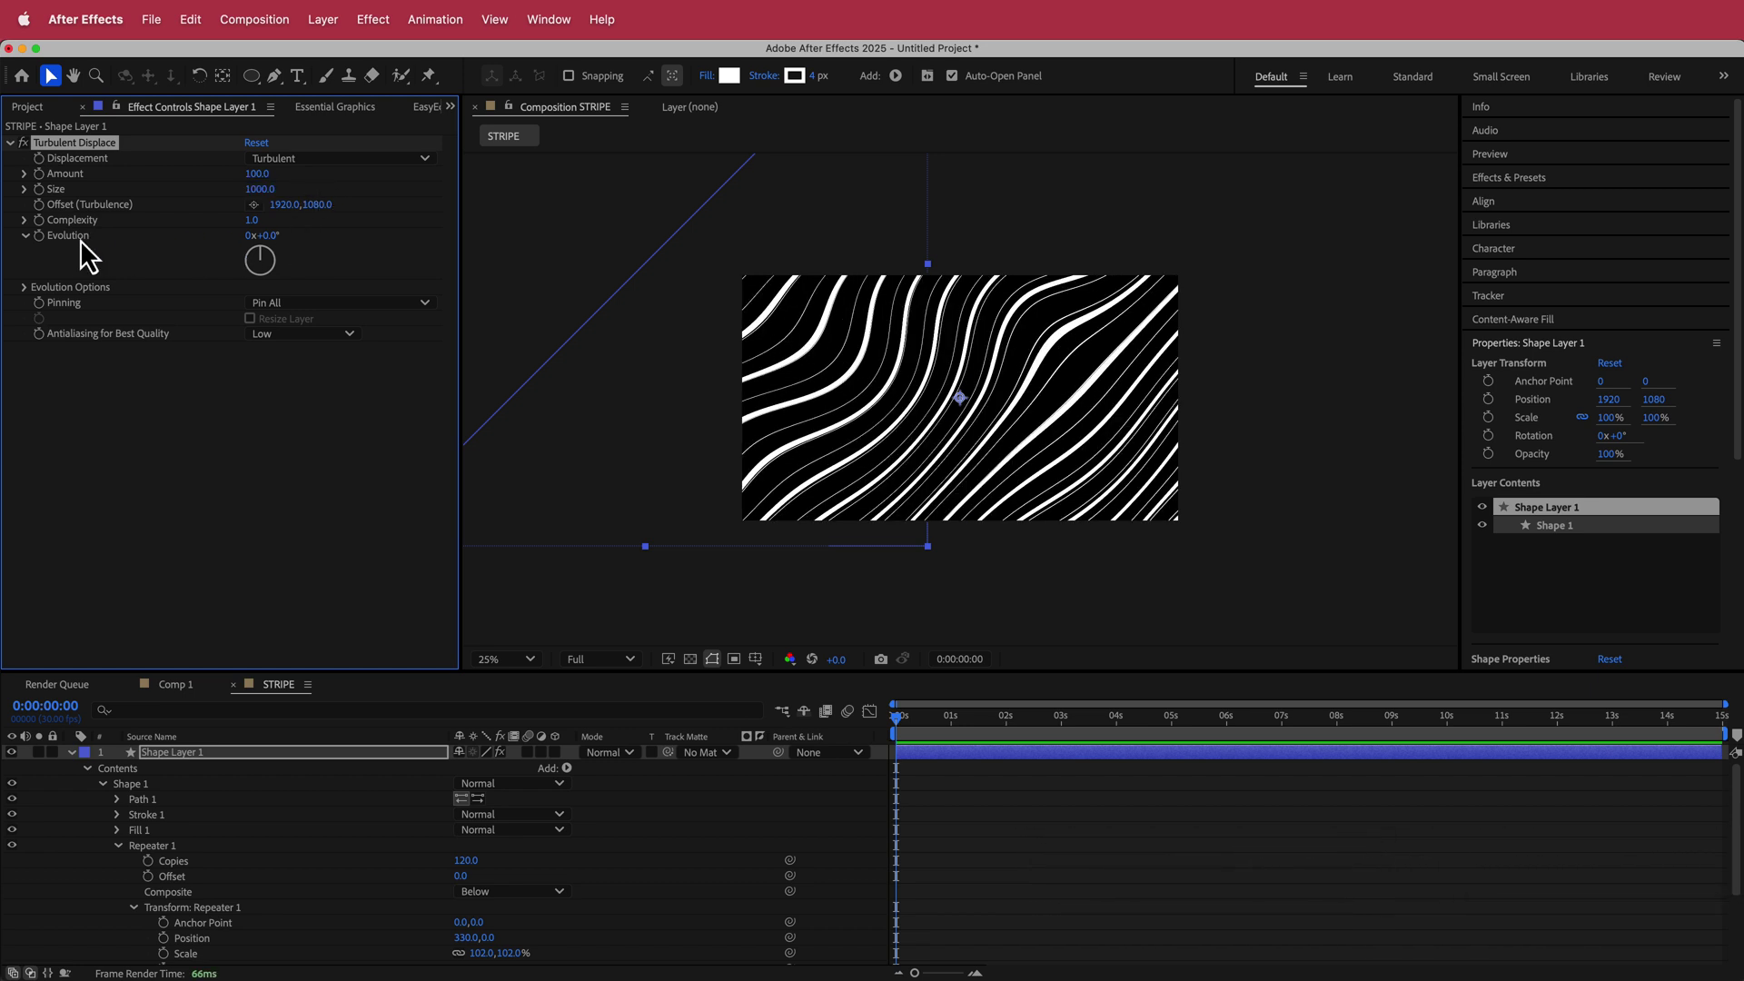
- Drive Evolution with a time*20 expression and preview the moving waves
alt+click(39, 236)
text(time*20)
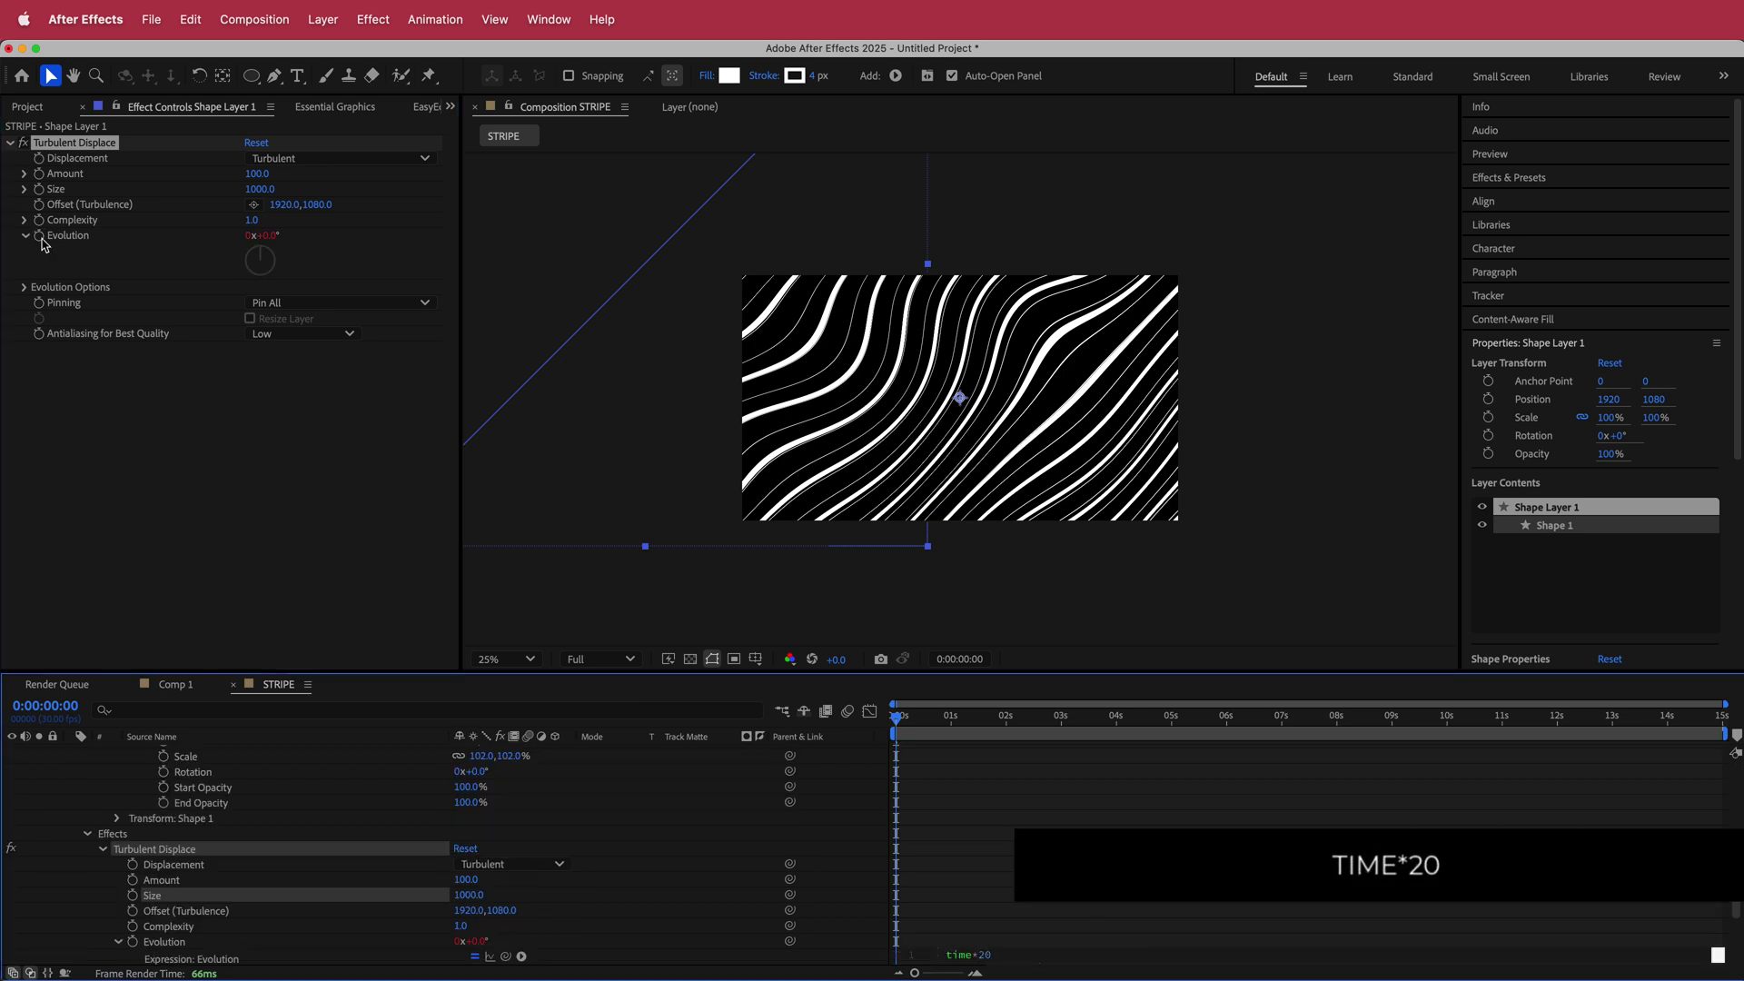
drag(897, 720, 1202, 684)
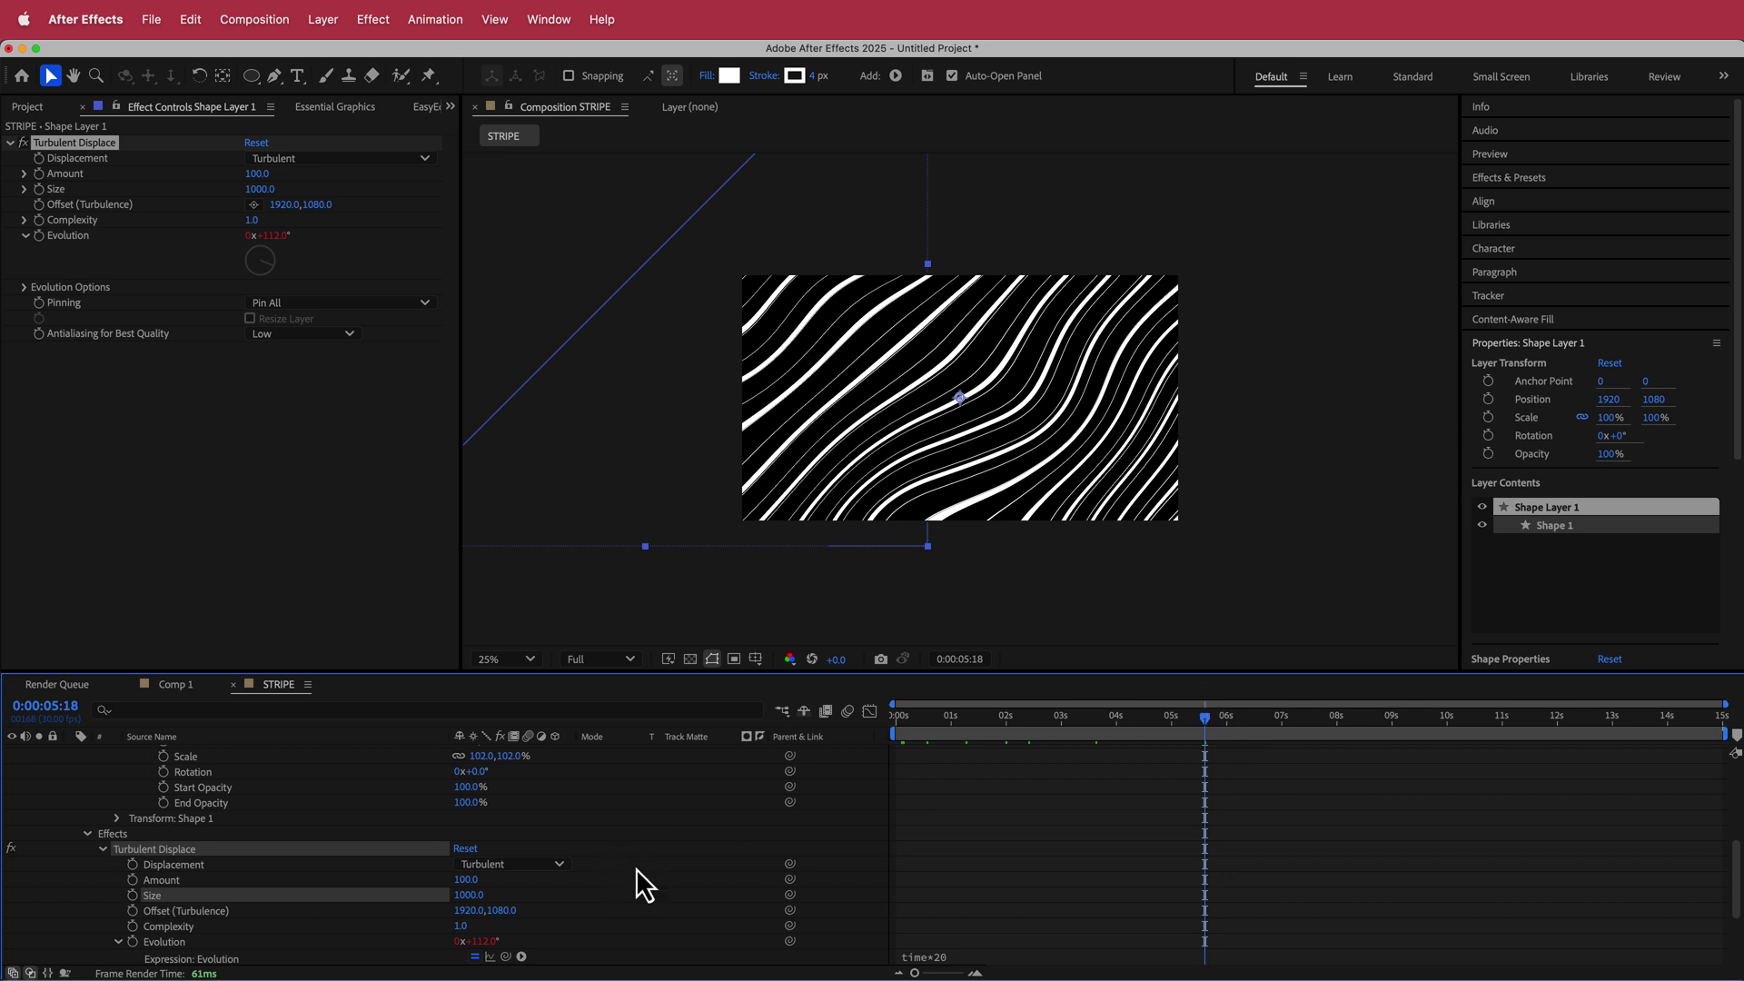
scroll(635, 868, up, 3)
key(Home)
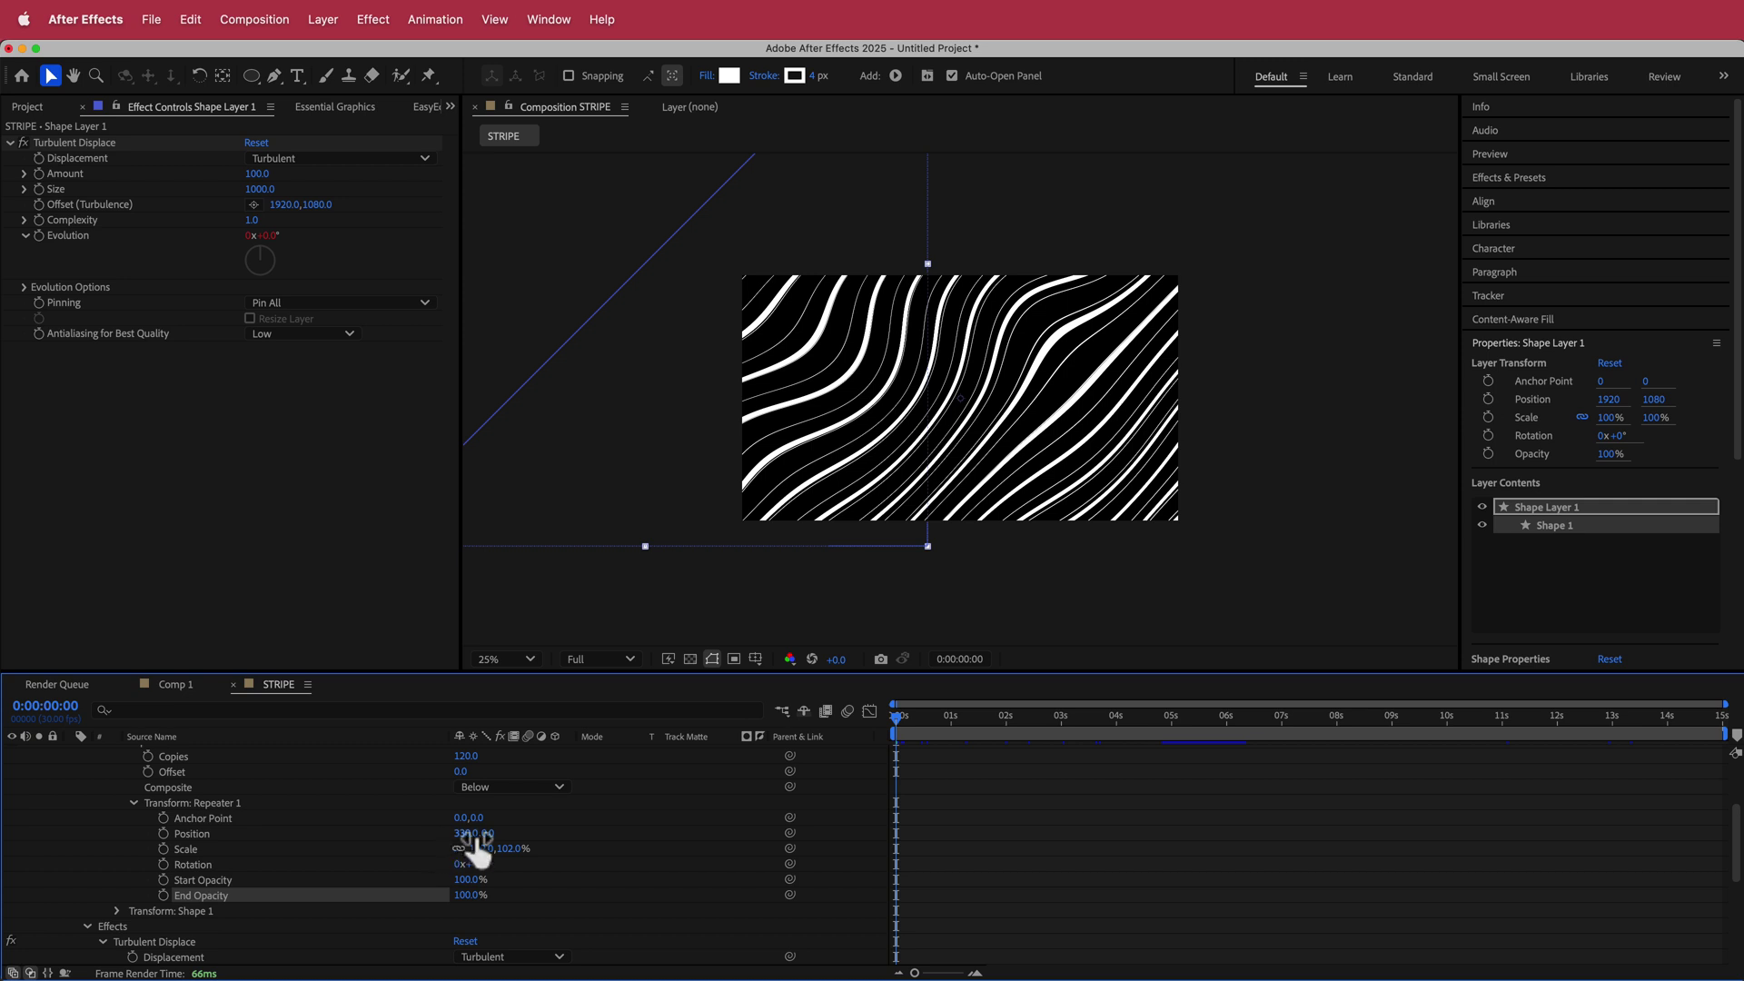
- Scrub the Repeater 1 Position from 330 up to 344
drag(465, 836, 482, 840)
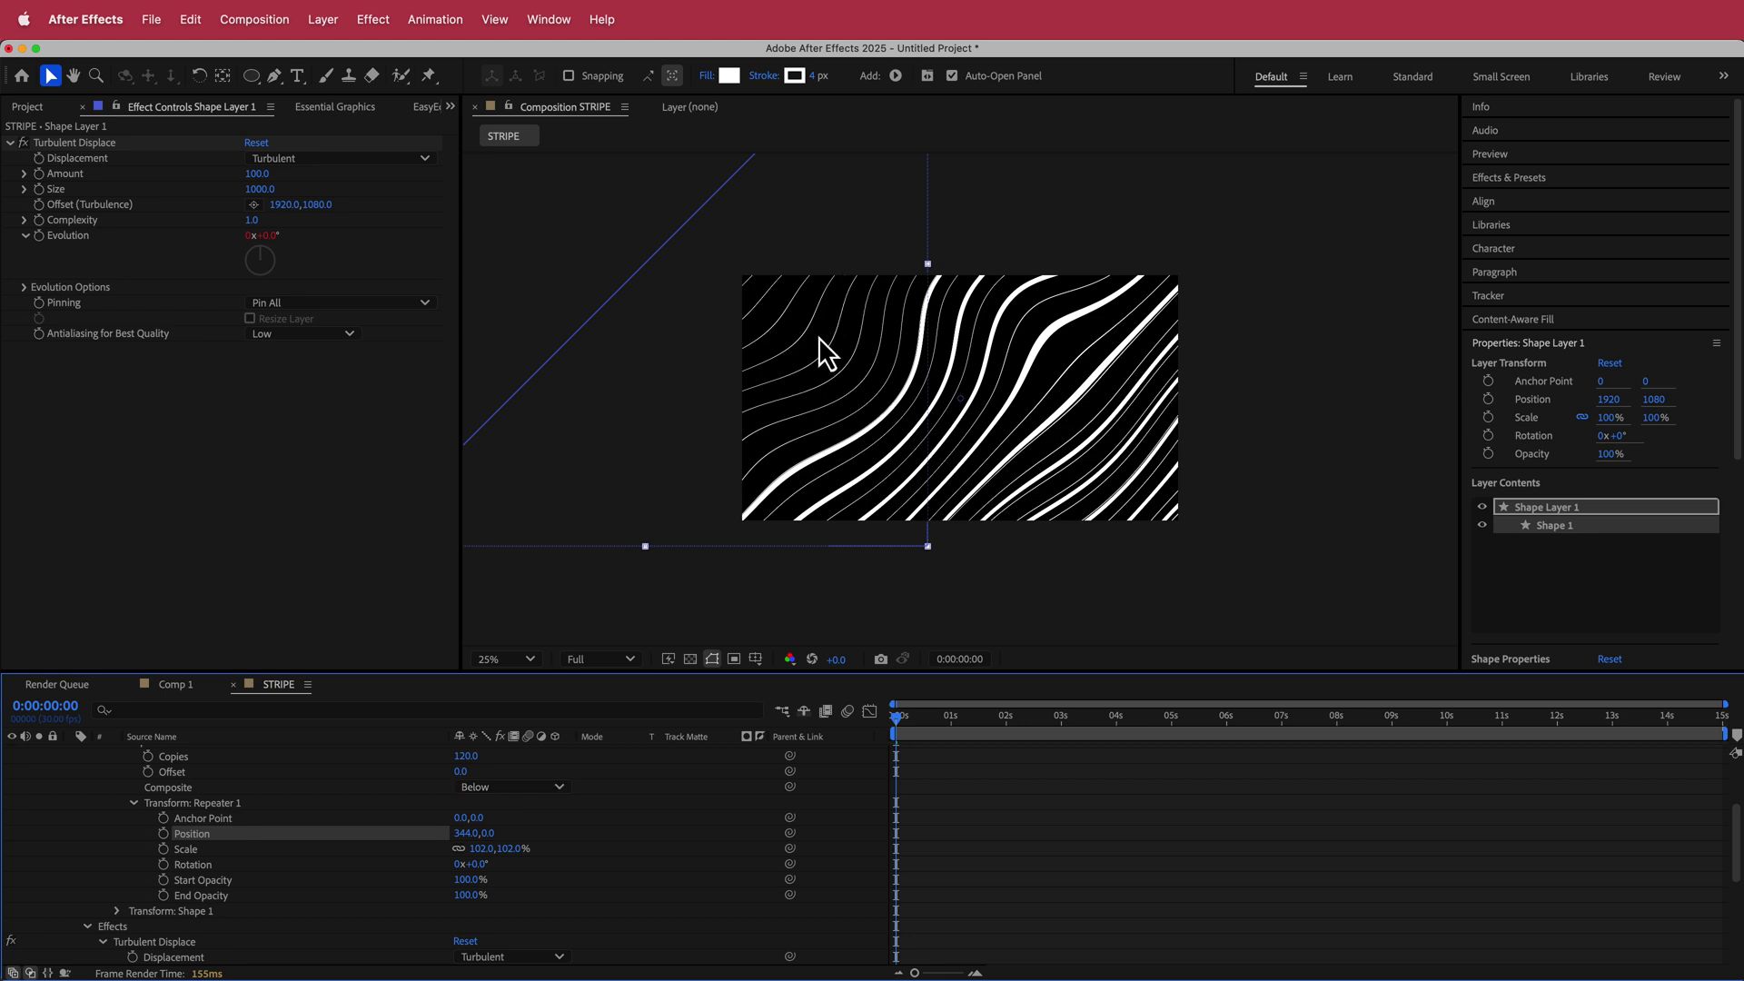
click(786, 786)
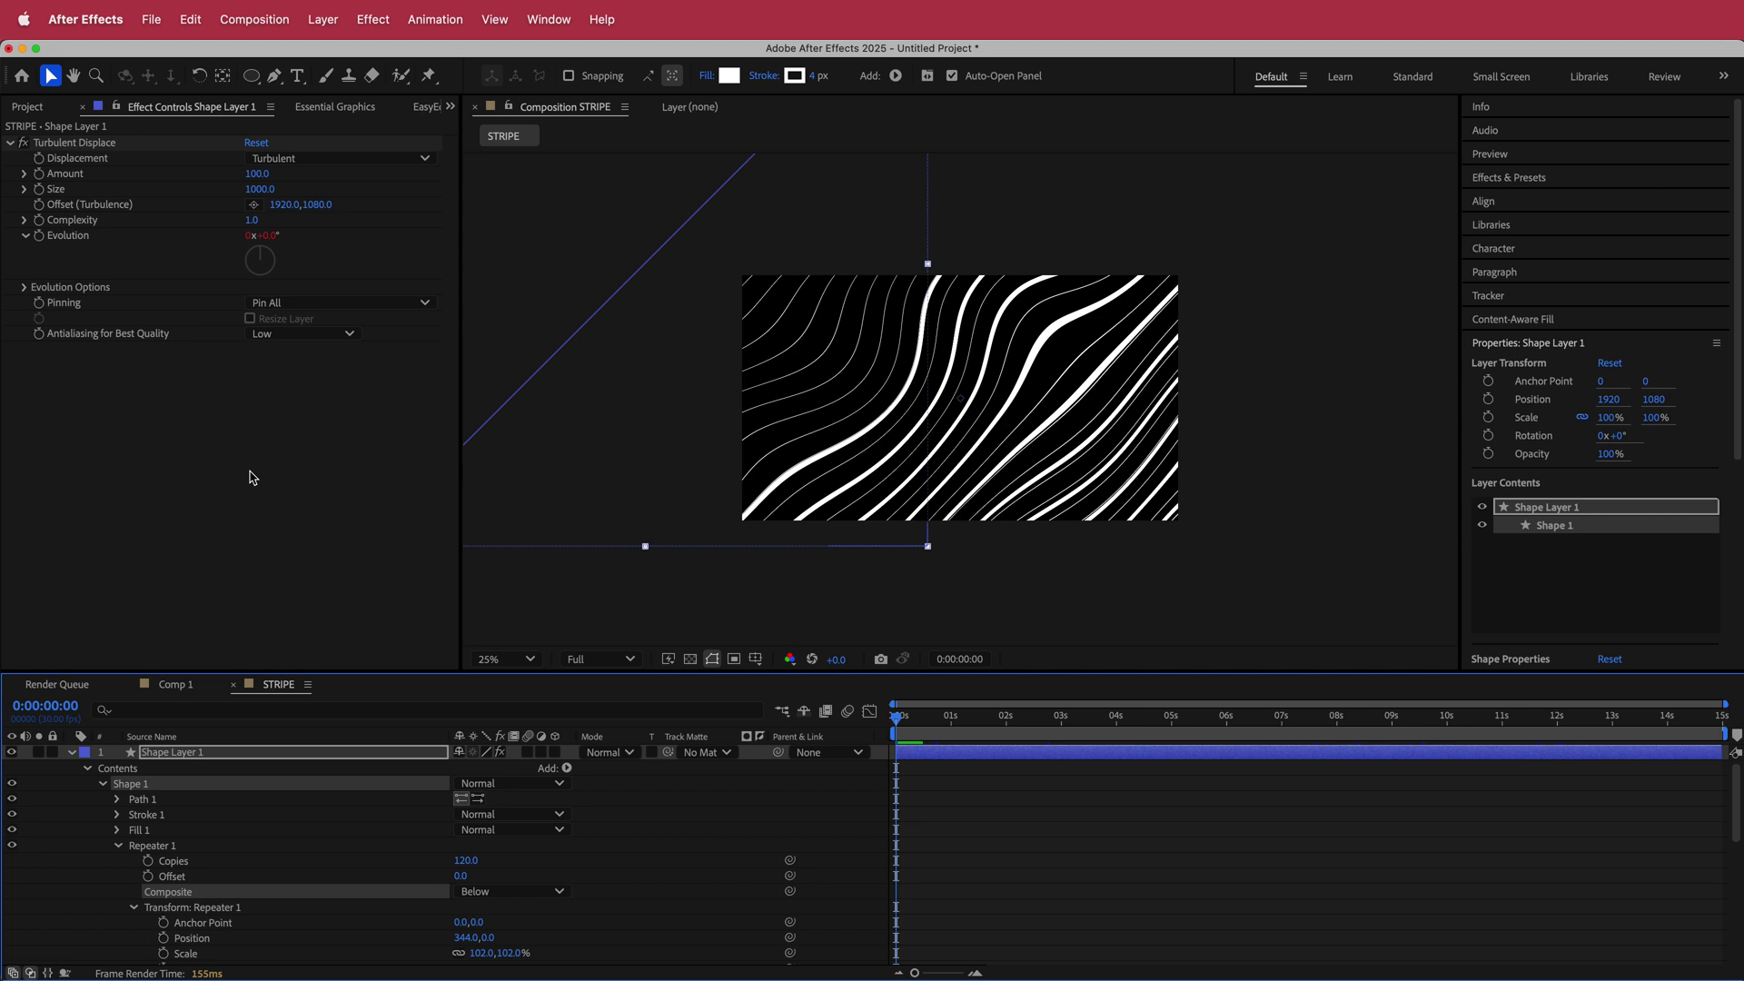
- Apply CC Vignette to Shape Layer 1 and raise its Amount to about 305
key(ctrl+space)
text(CC V)
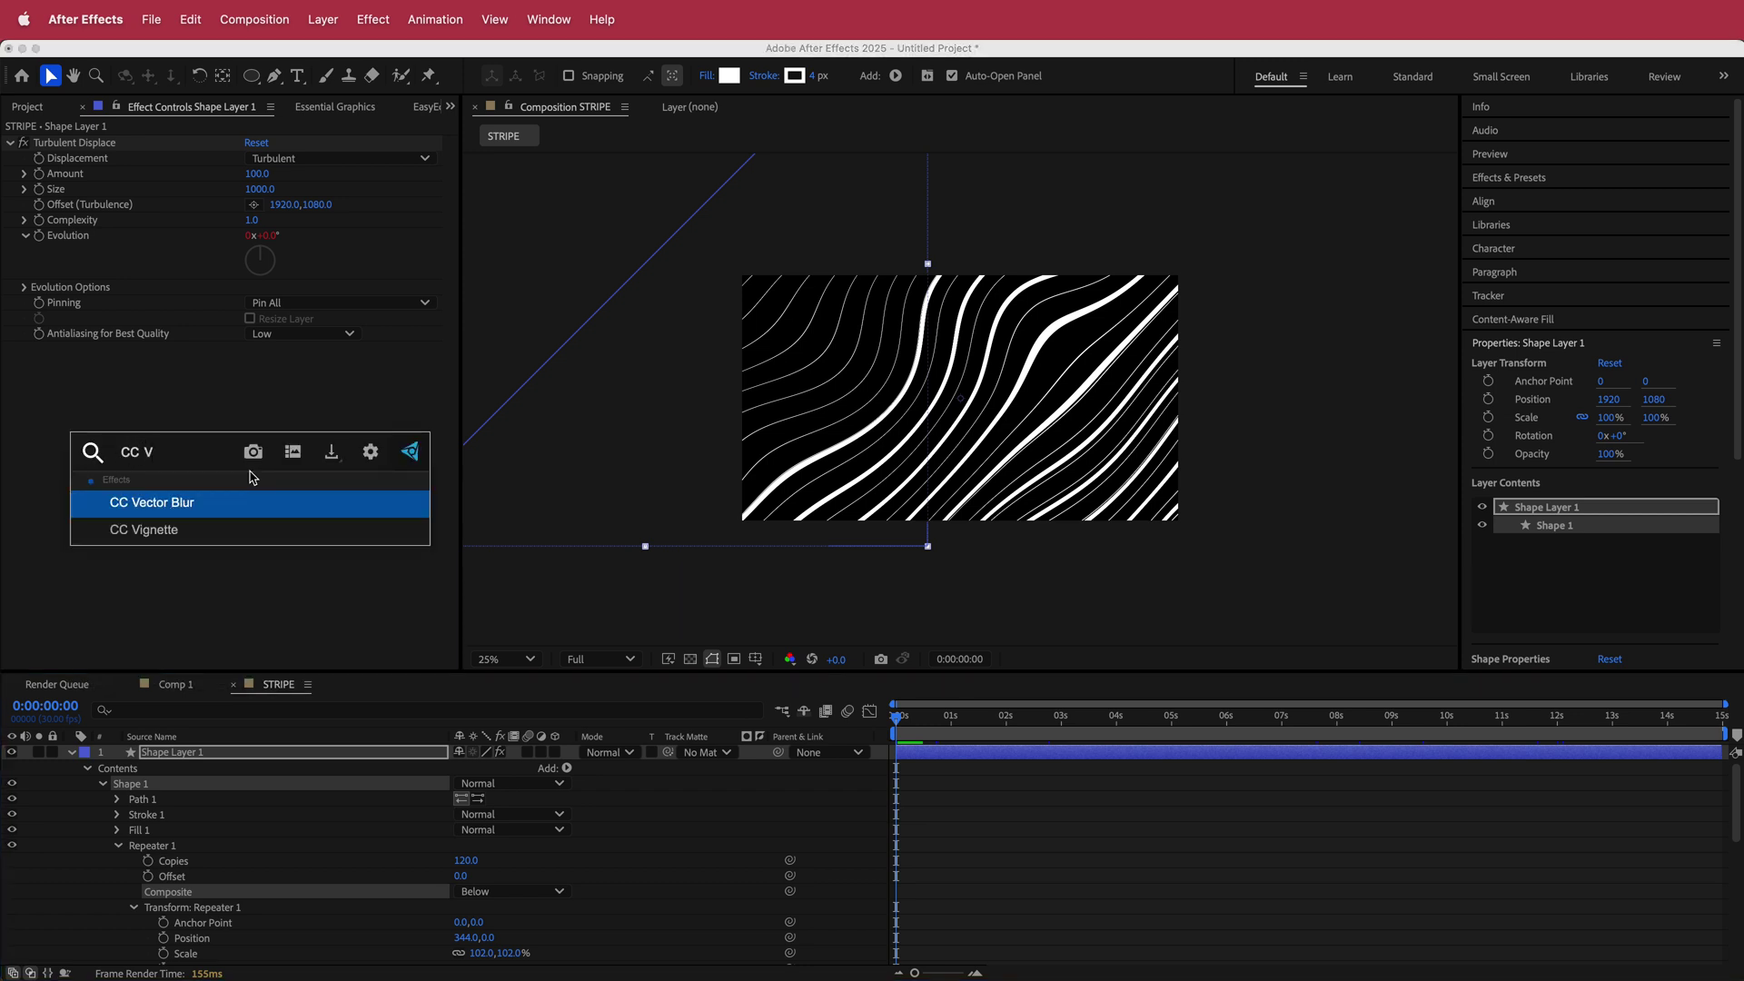
key(Down)
key(Return)
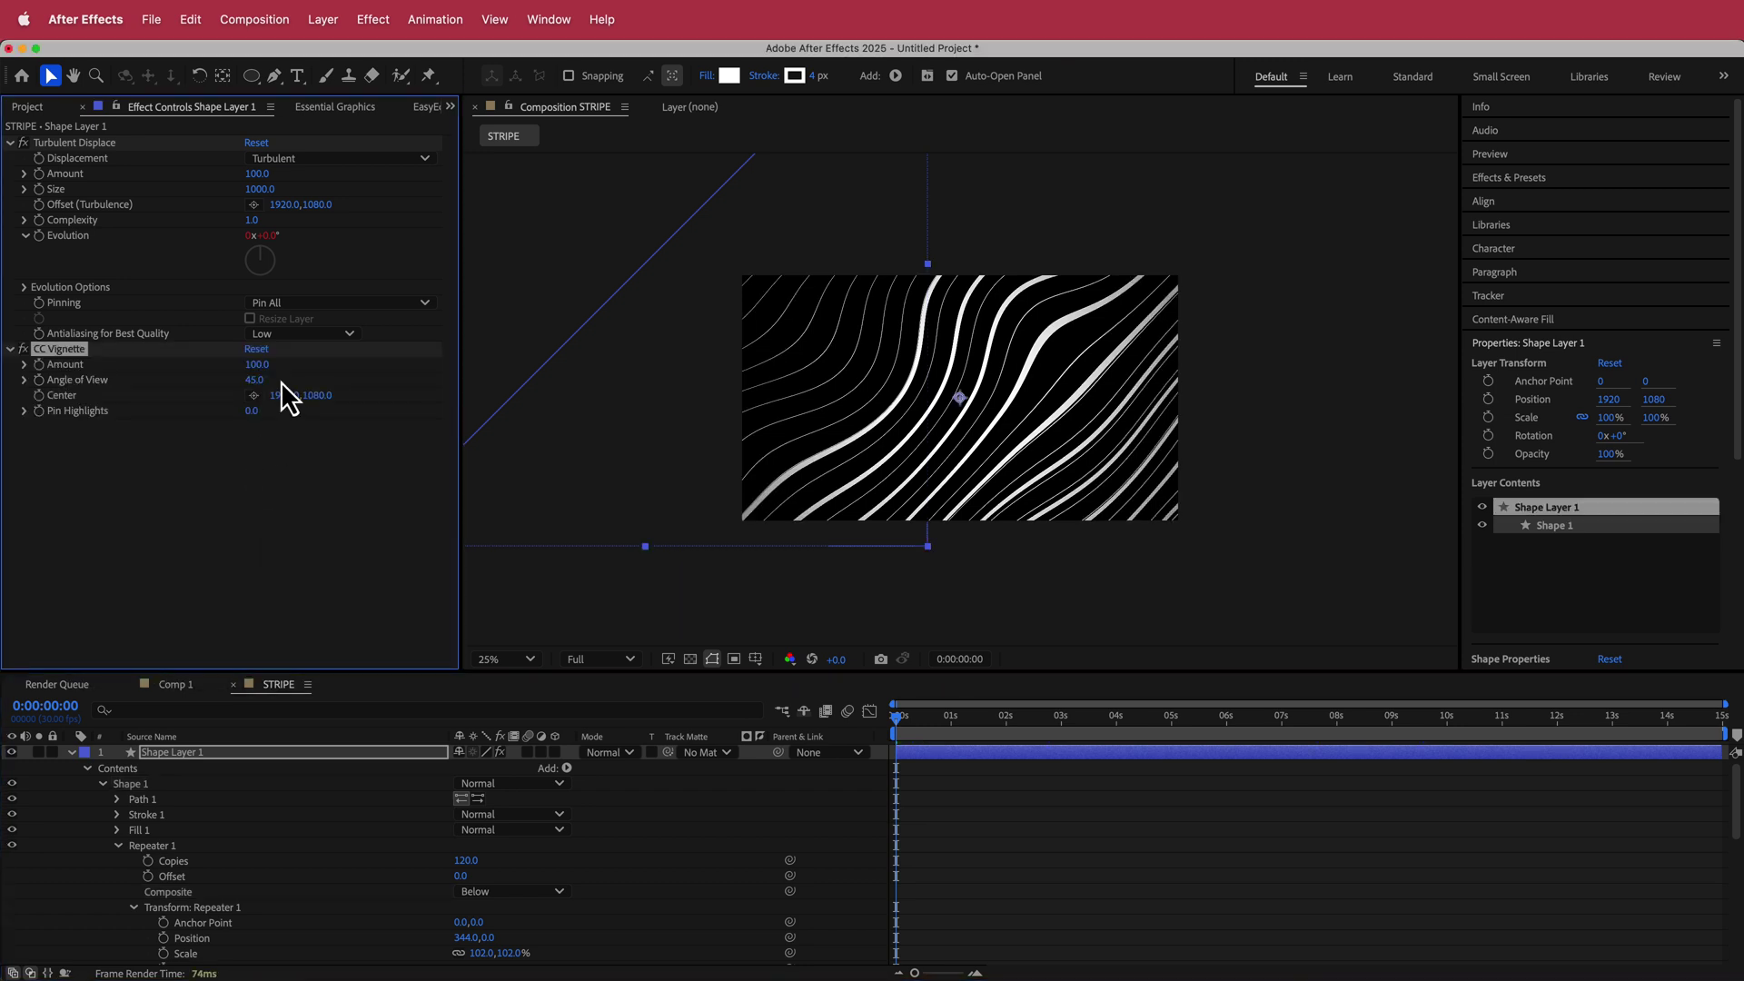
drag(262, 363, 433, 363)
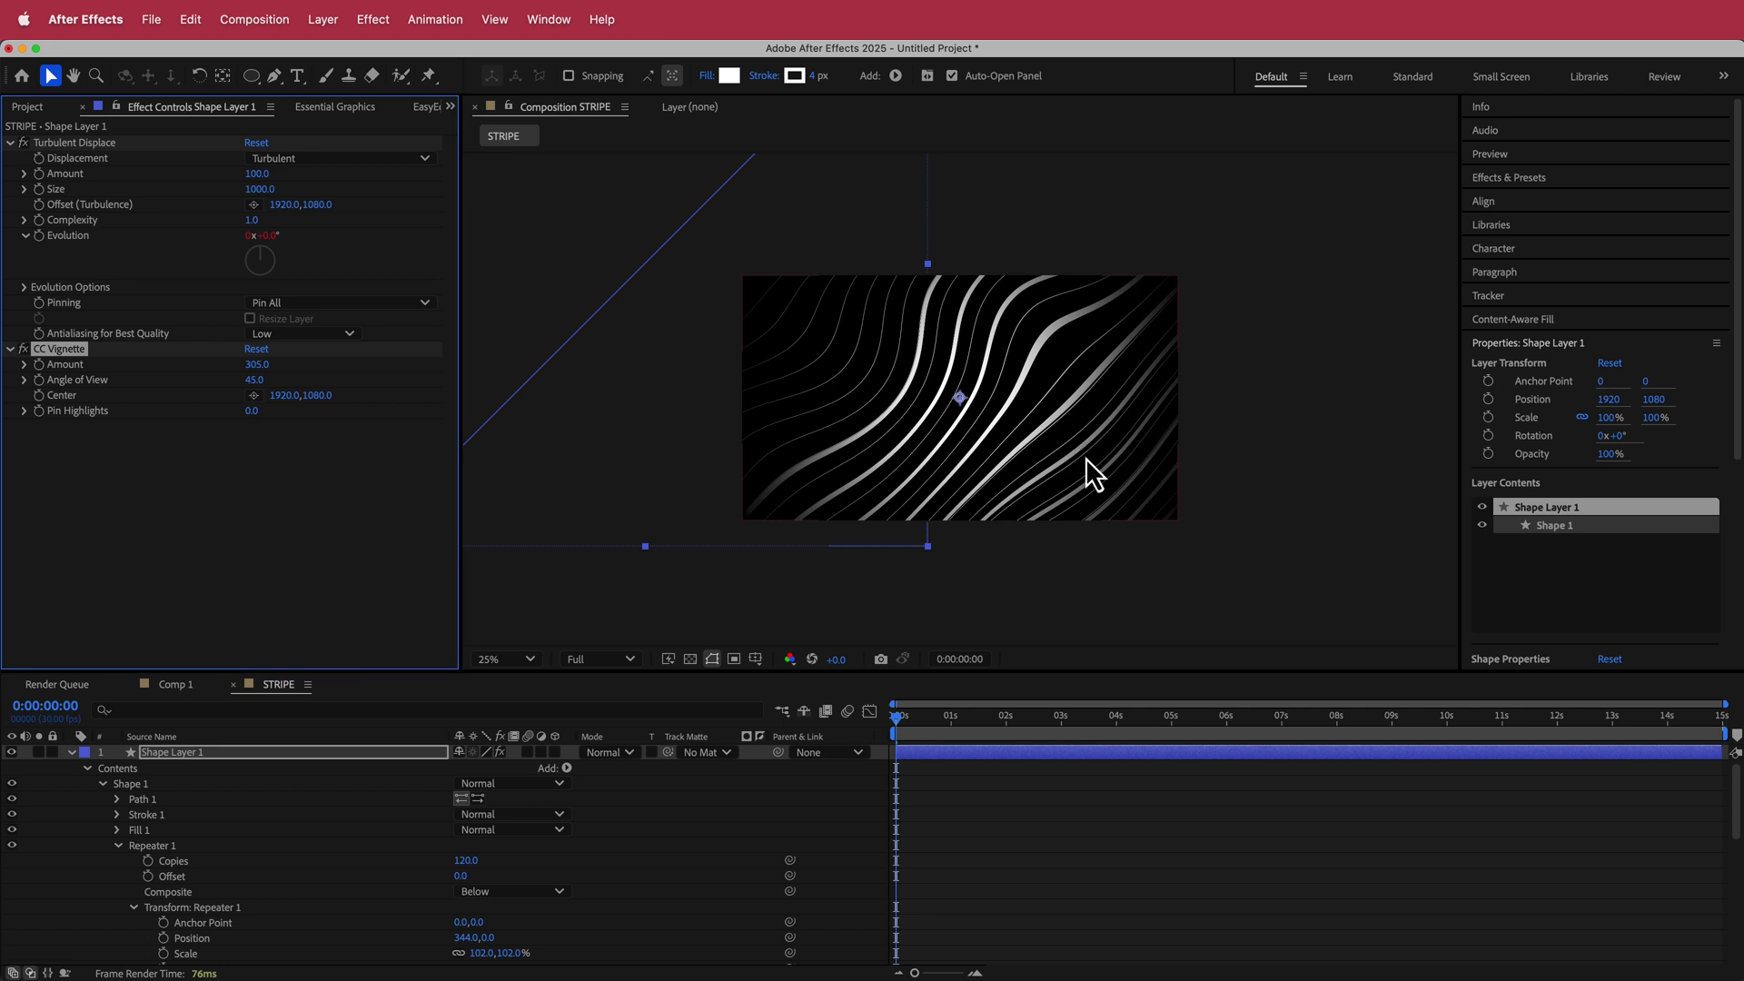
- Drag the STRIPE composition into Comp 1's timeline and scrub to preview the stripes
click(168, 684)
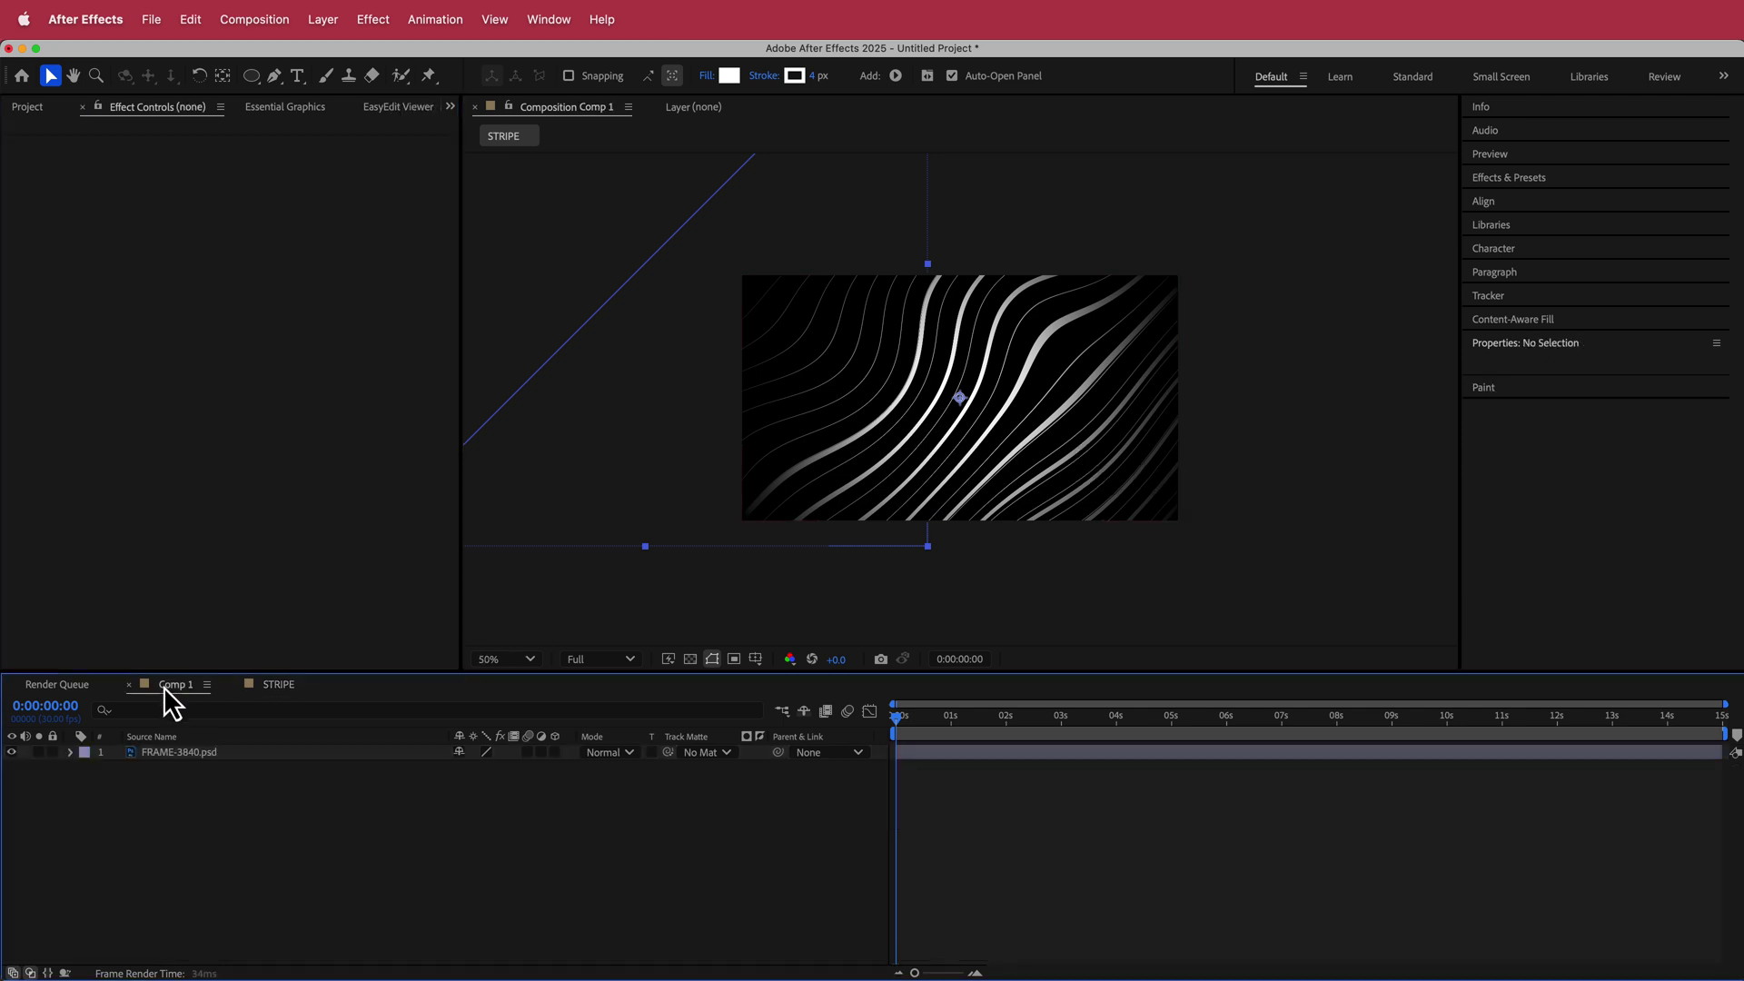
click(28, 107)
drag(54, 329, 233, 804)
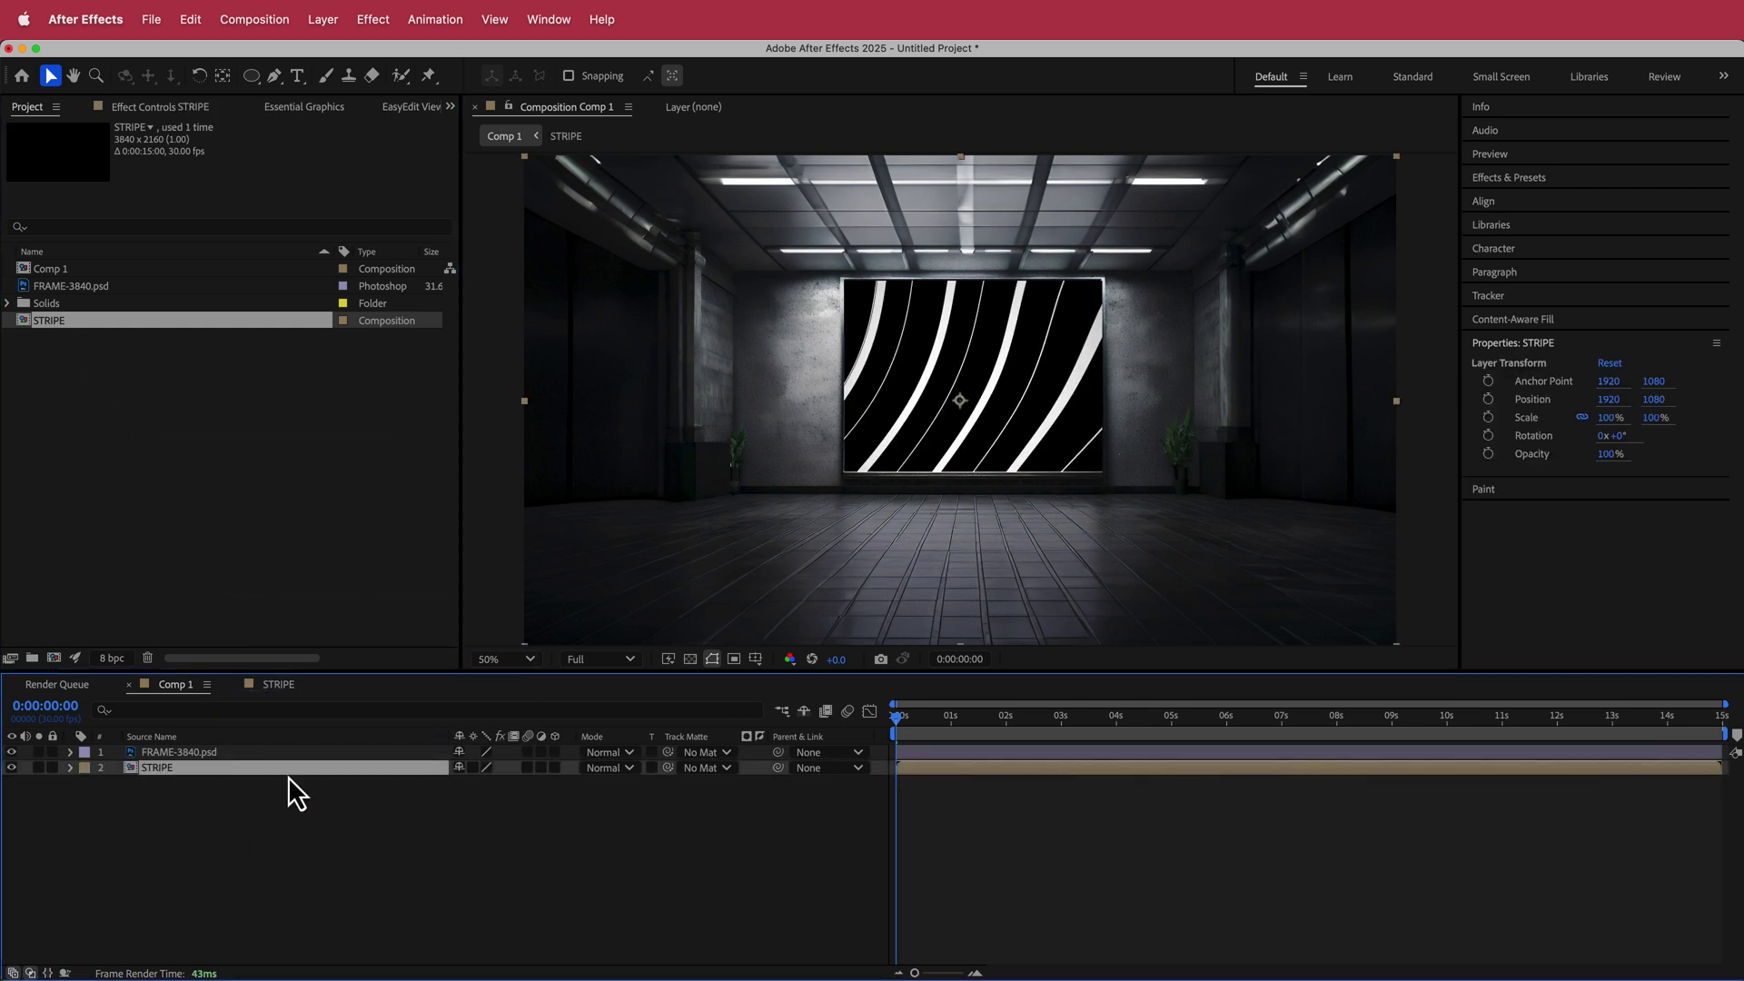
drag(899, 720, 1463, 724)
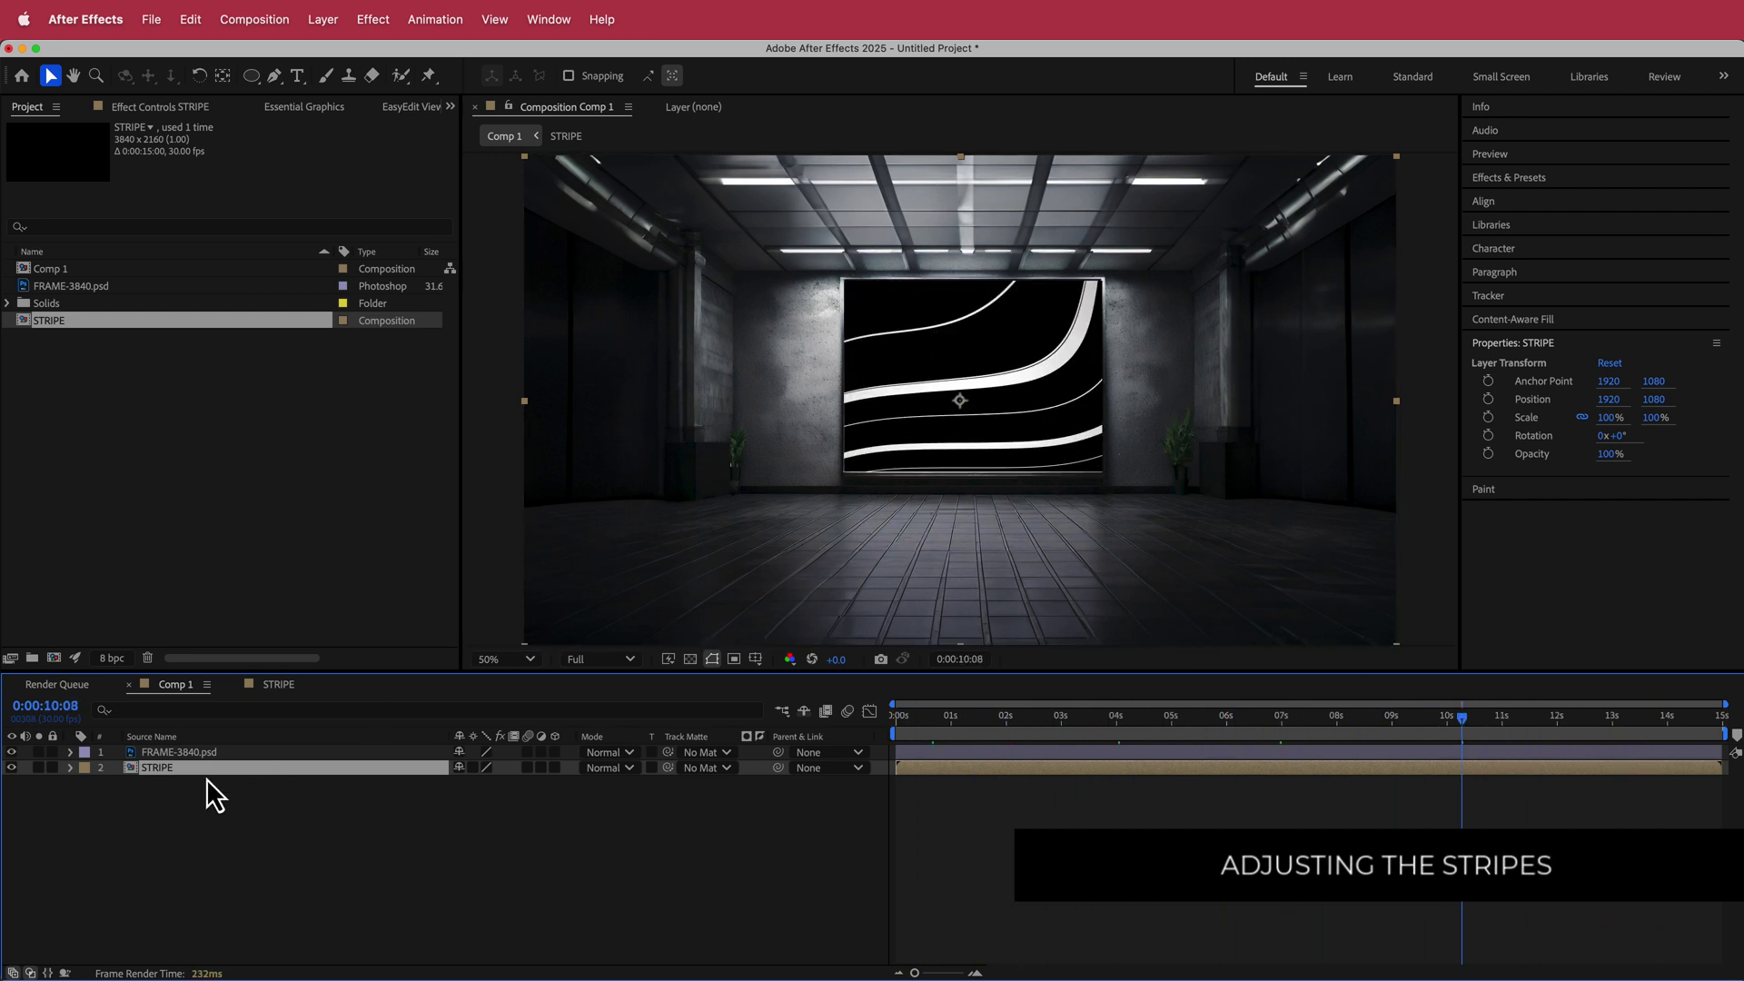
- Scale the STRIPE layer to 50% and position it to fill the gallery frame's screen
key(s)
drag(479, 785, 421, 784)
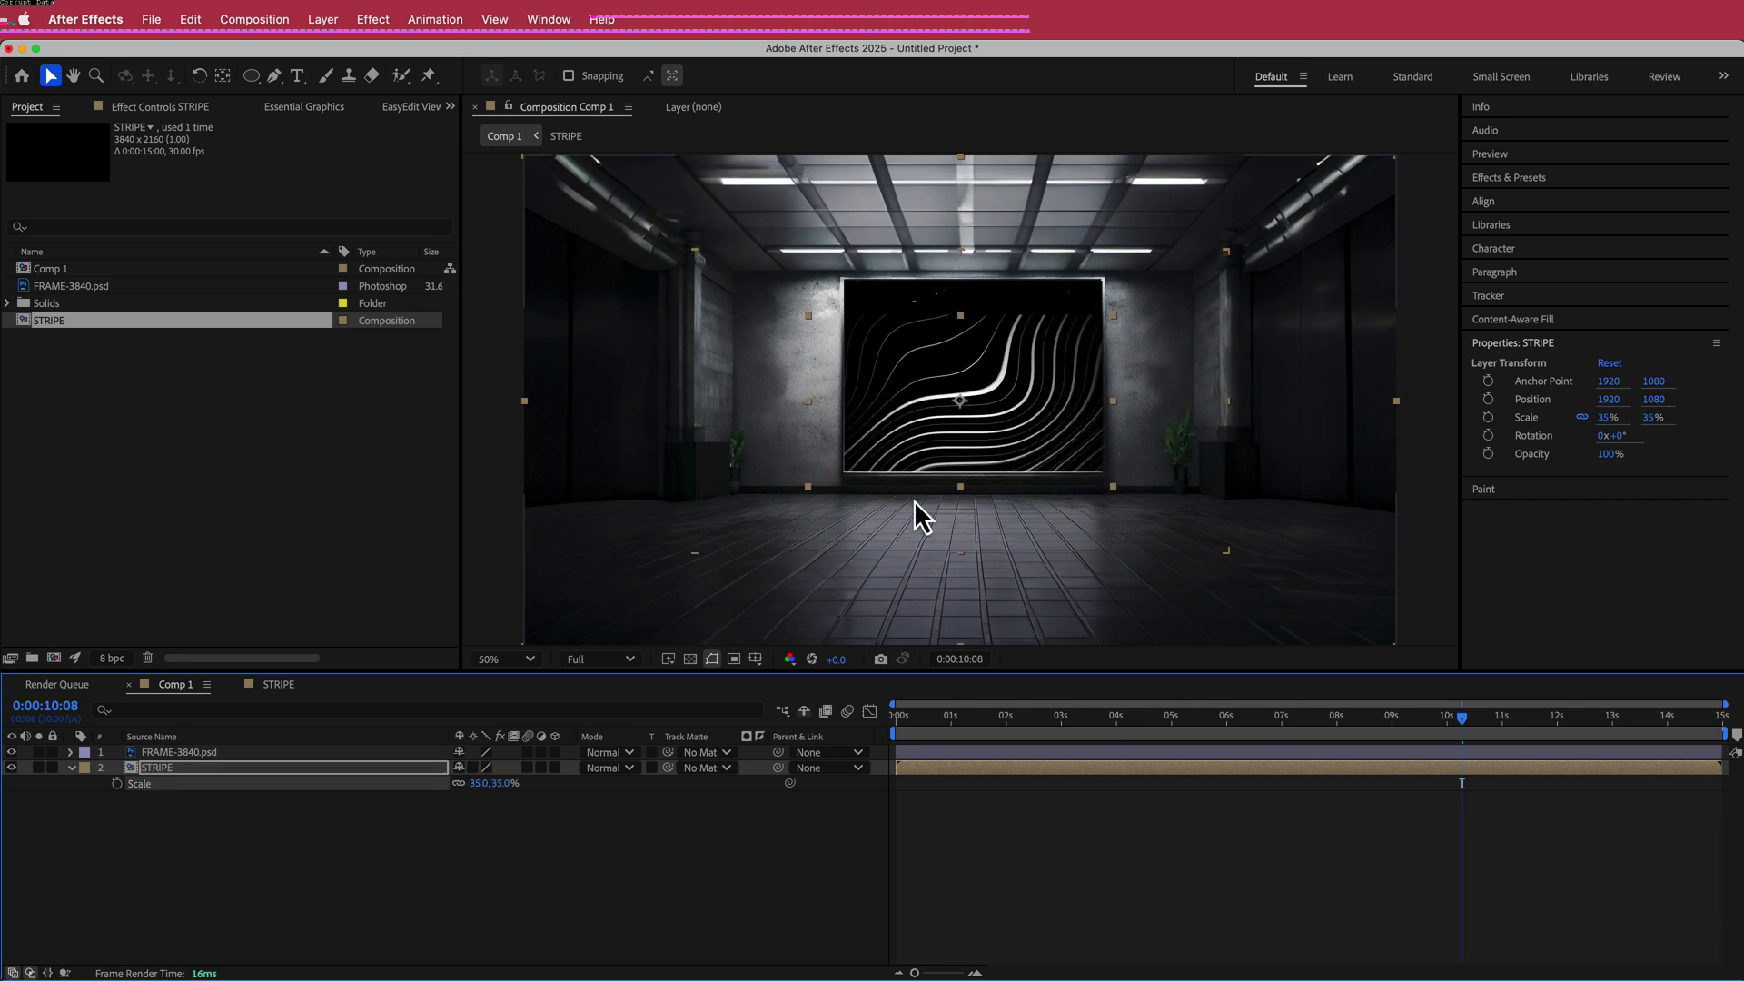
drag(1015, 416, 1017, 386)
drag(486, 783, 493, 782)
drag(1013, 380, 1007, 385)
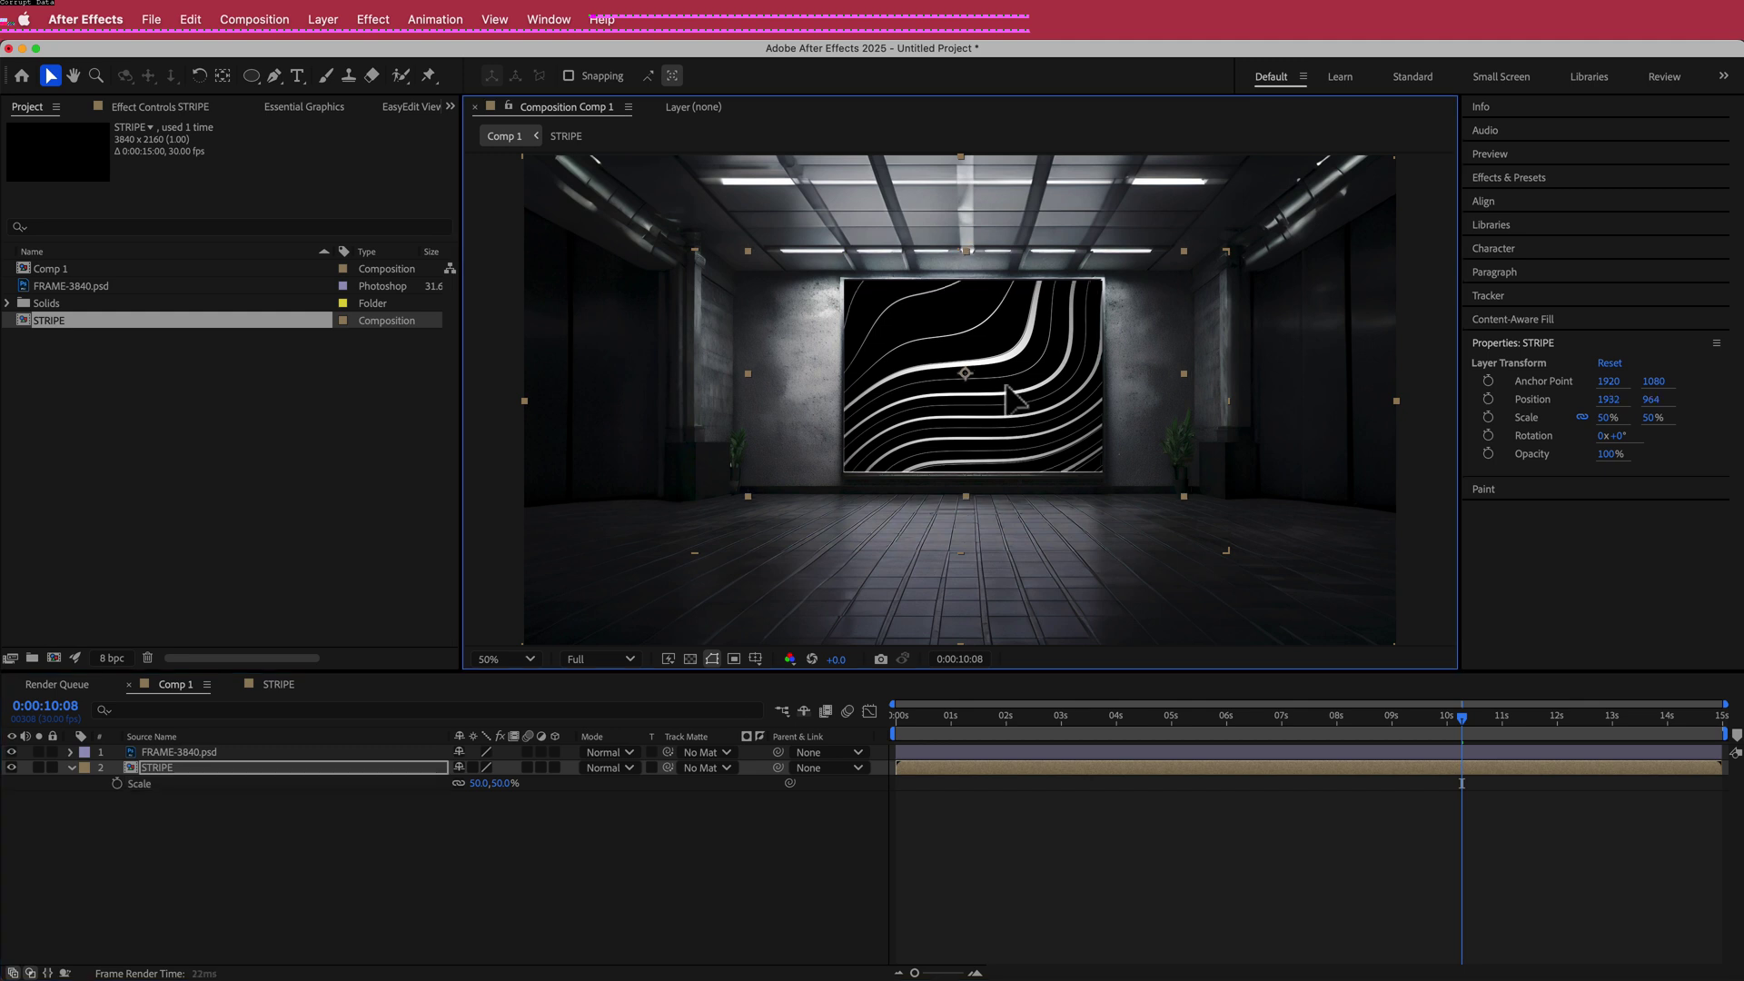
drag(1465, 720, 1024, 745)
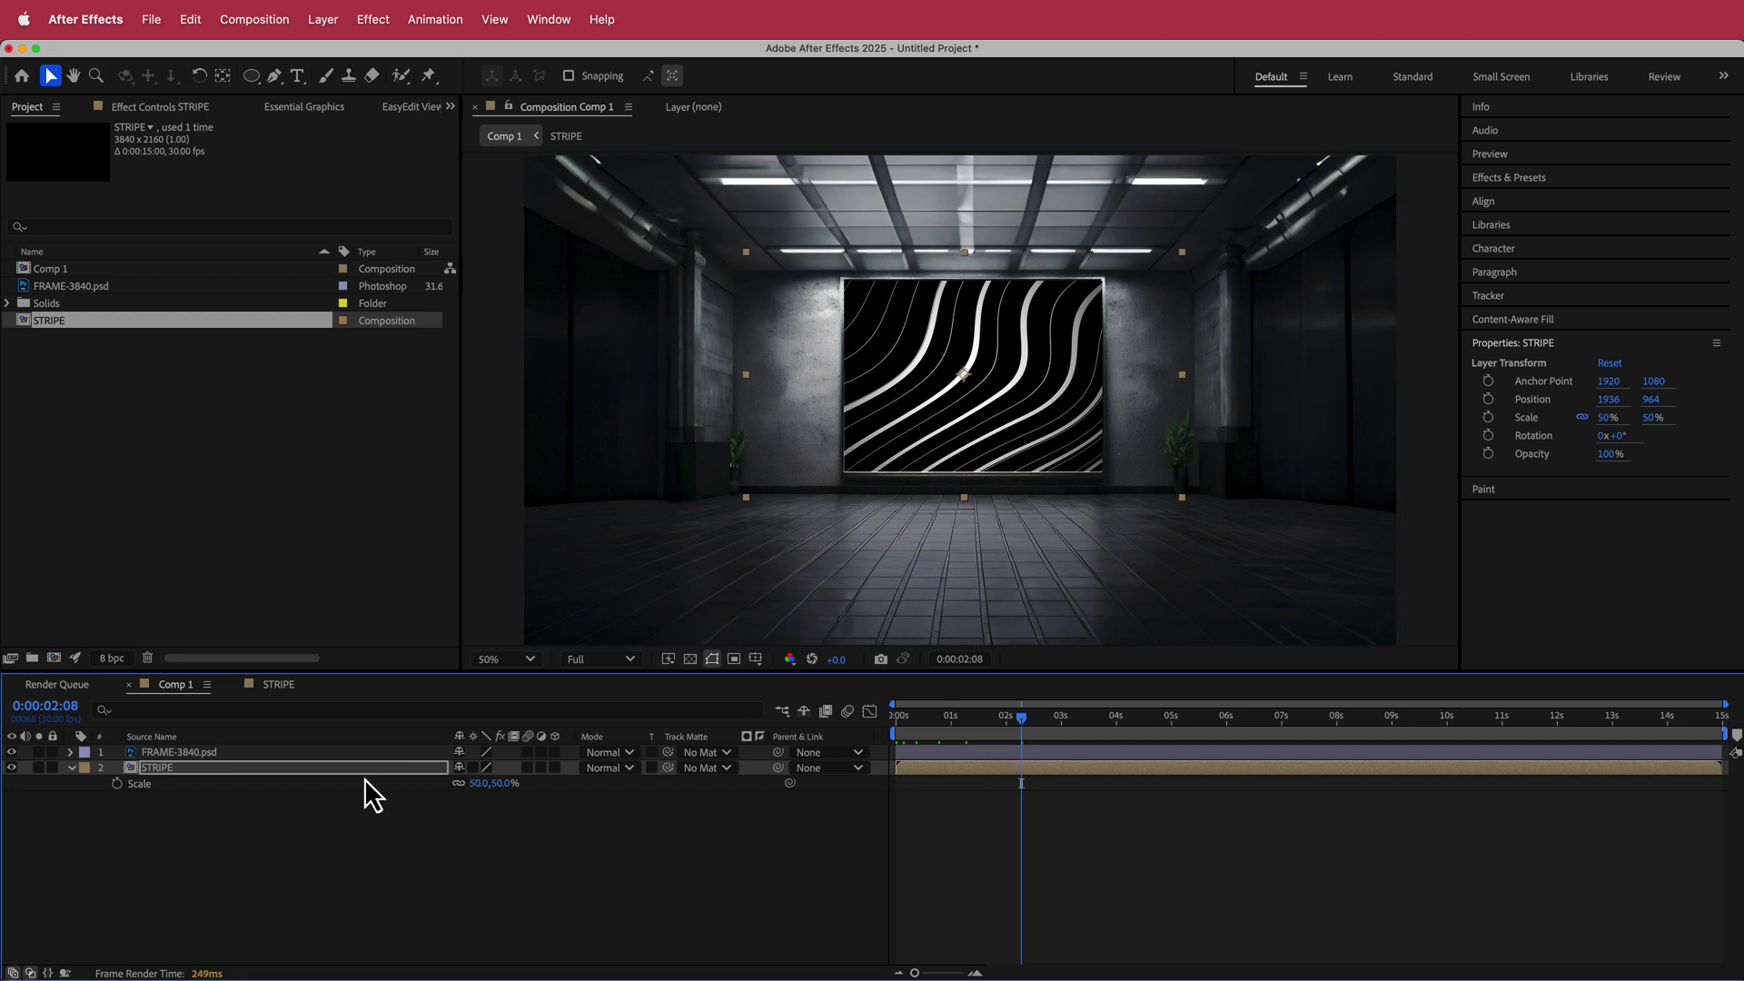
- Add a new adjustment layer above FRAME-3840.psd in Comp 1
click(335, 753)
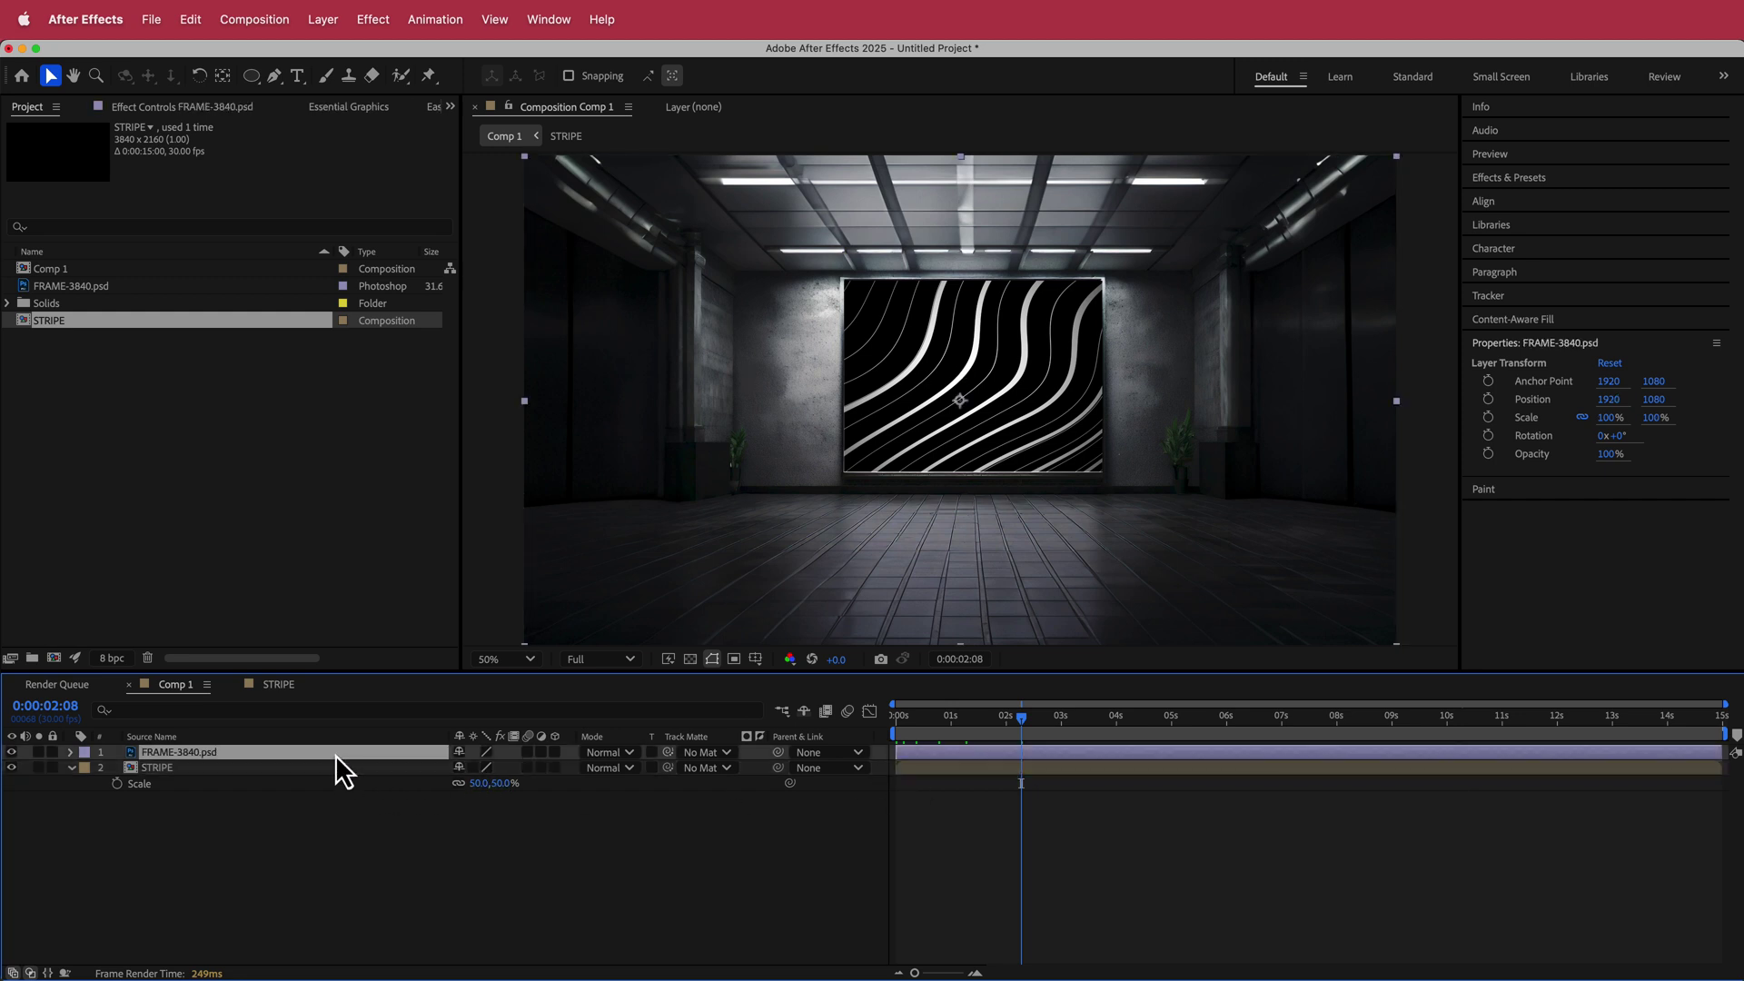
right_click(489, 820)
mouse_move(558, 838)
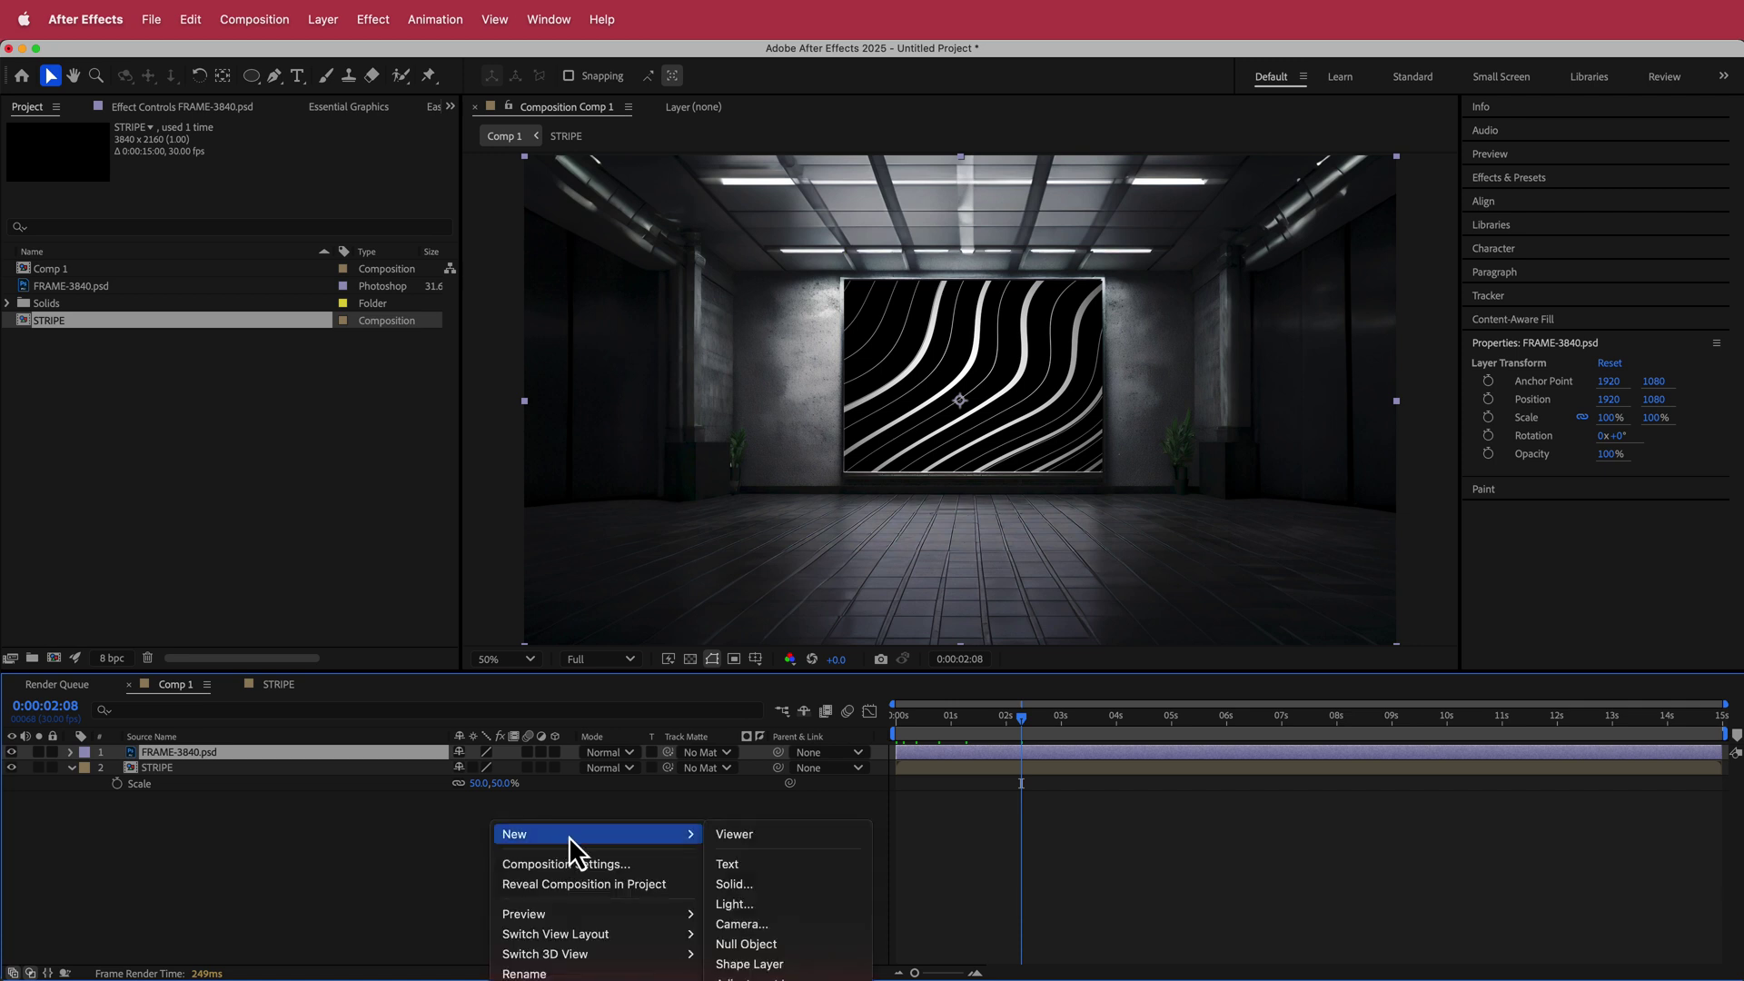
click(754, 973)
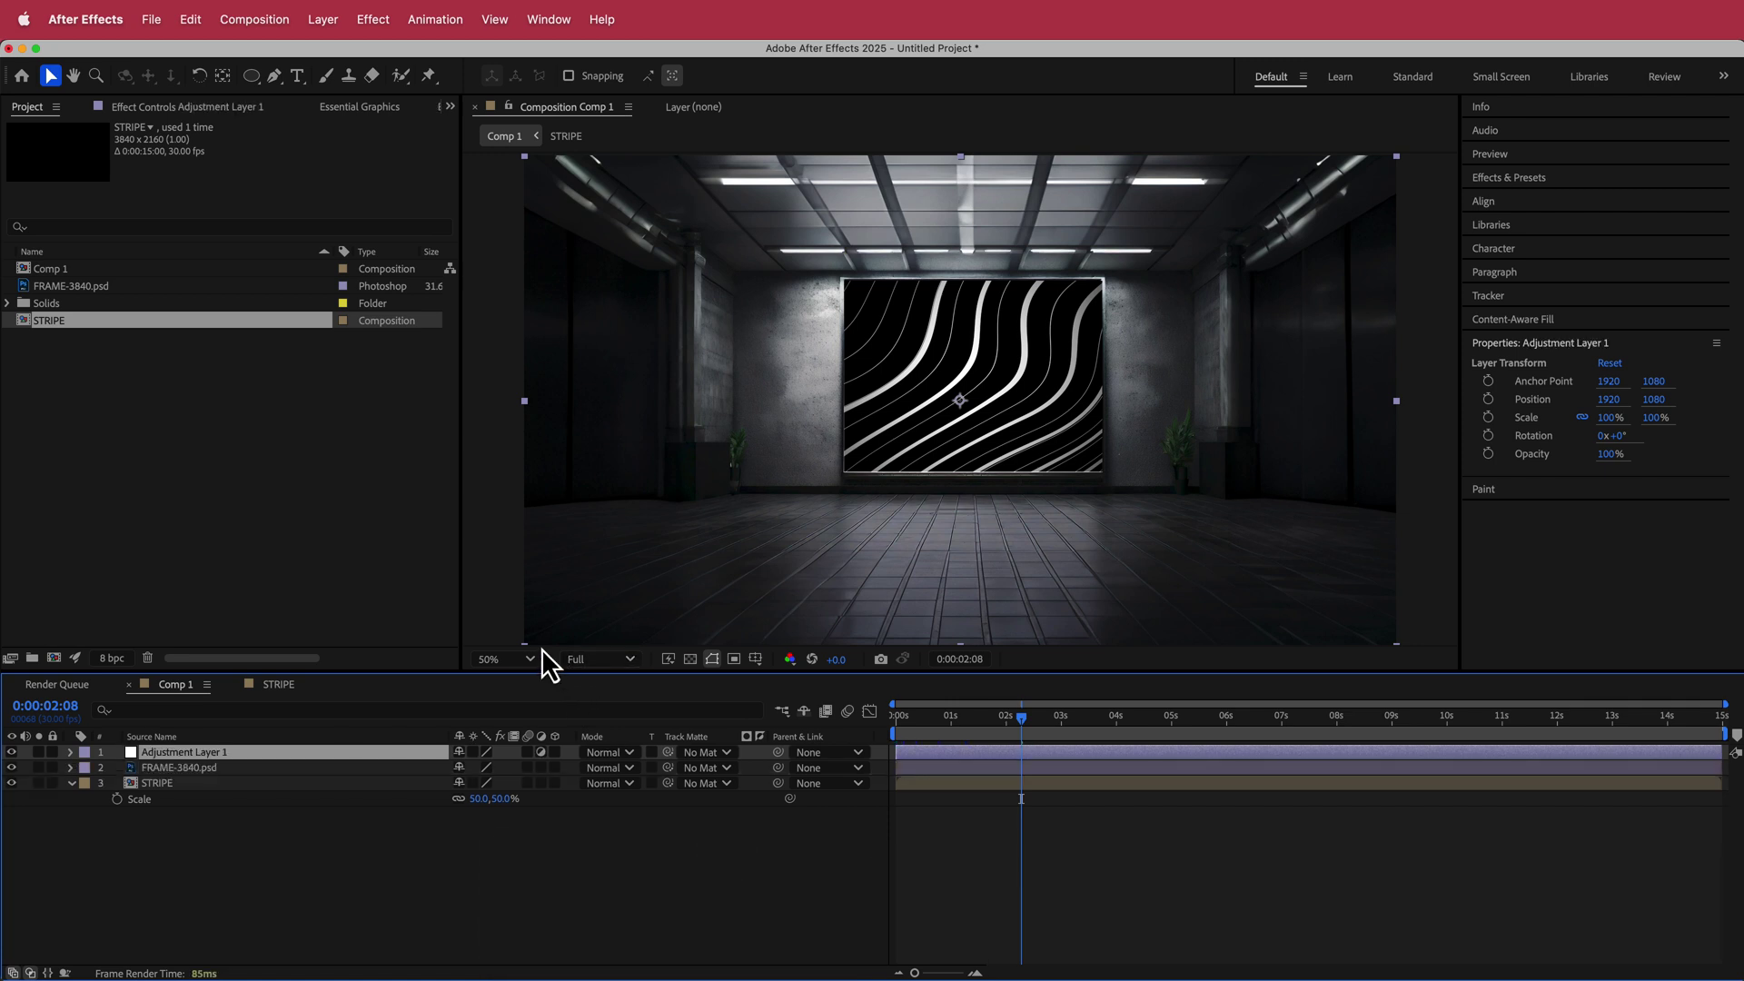
- Apply Curves to the adjustment layer with an S-curve darkening shadows and brightening highlights
key(ctrl+space)
text(ur)
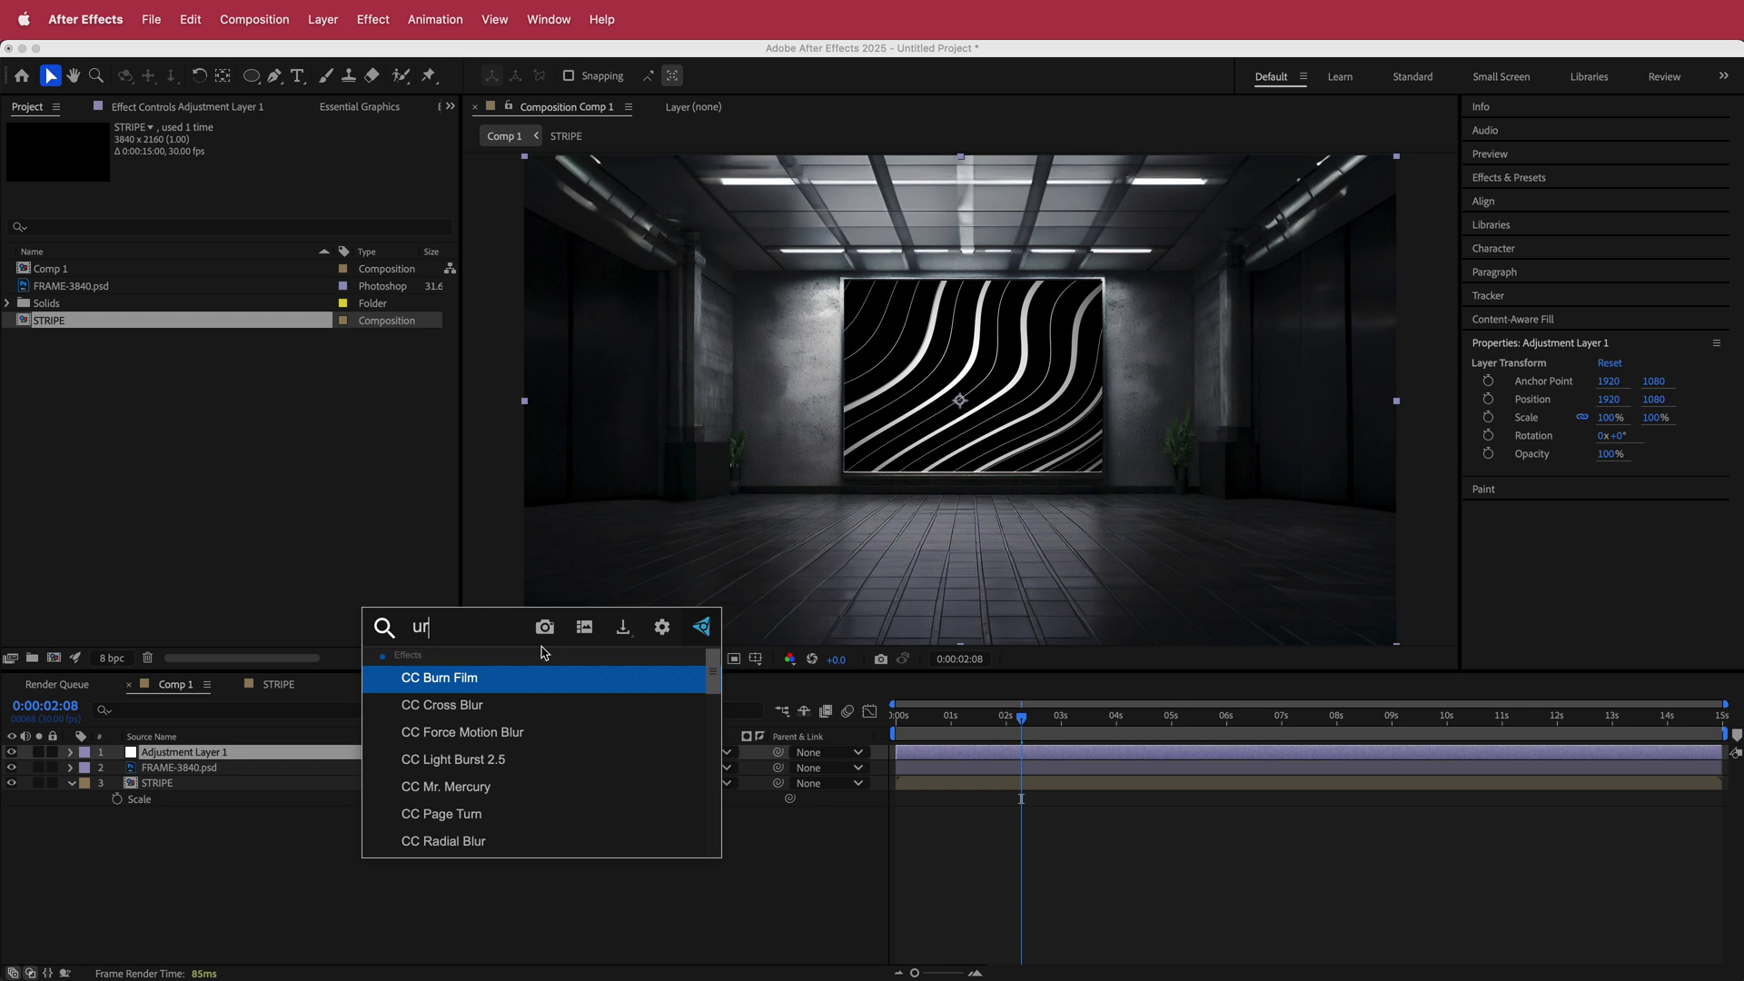
text(v)
key(Return)
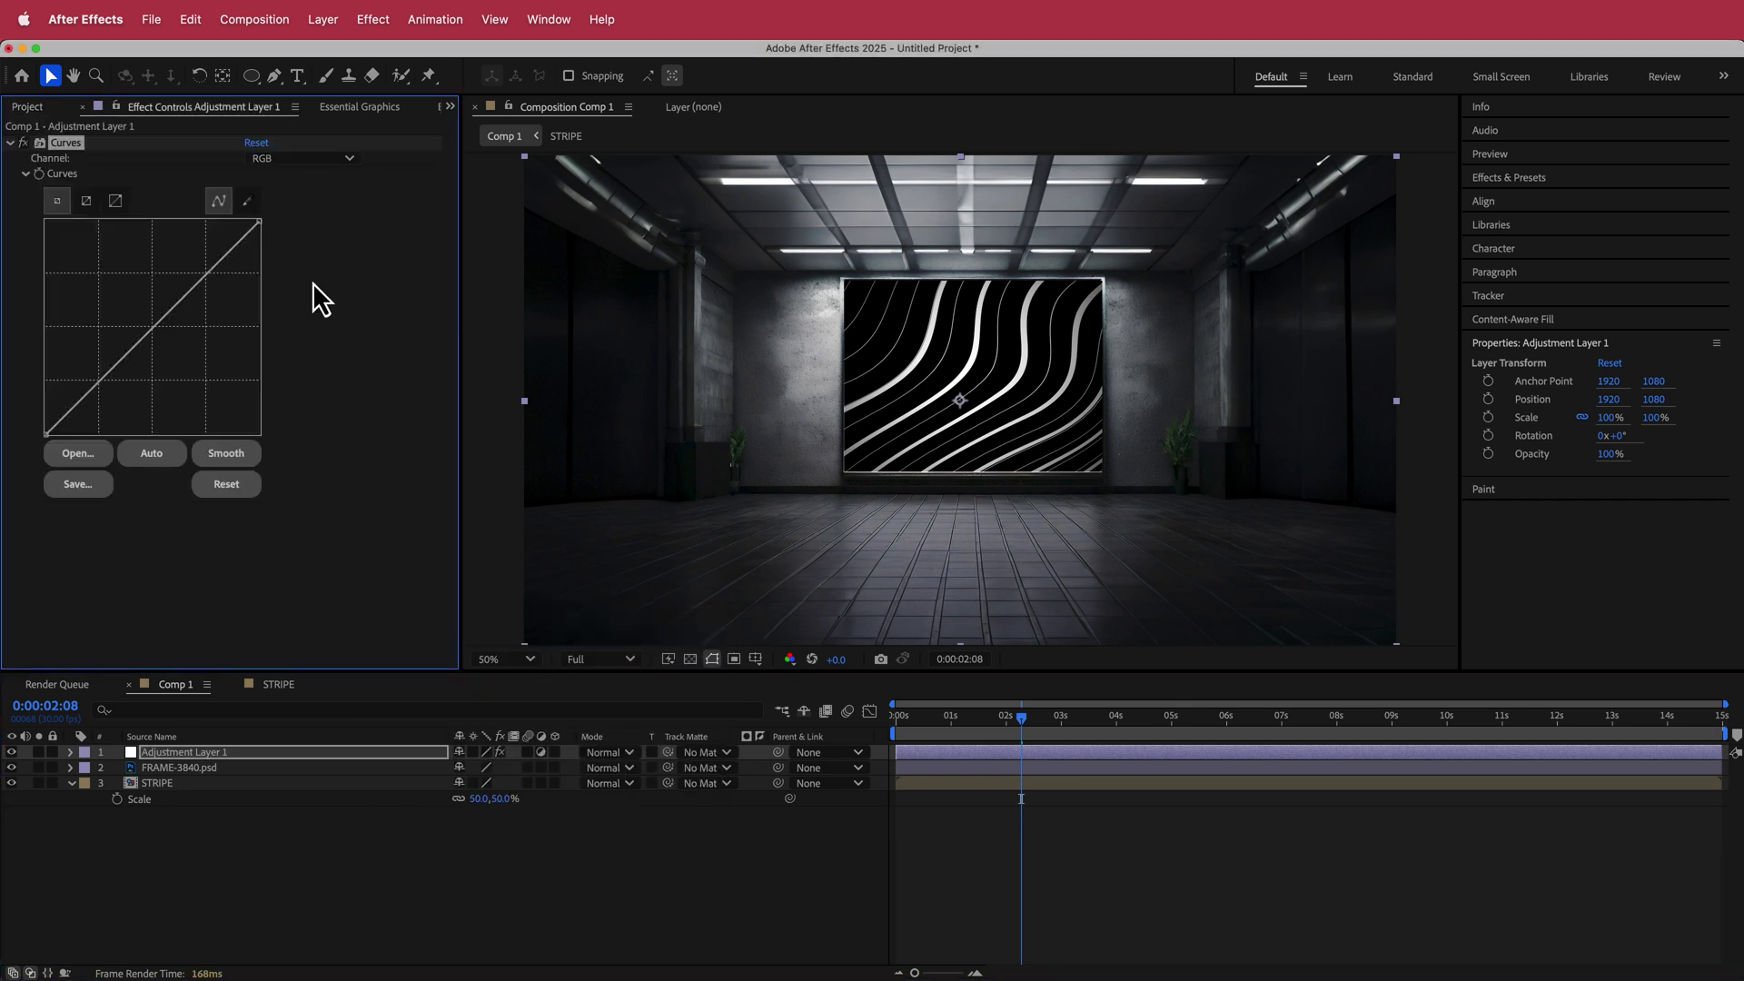
mouse_move(117, 372)
mouse_down()
mouse_move(105, 384)
mouse_move(125, 379)
mouse_up()
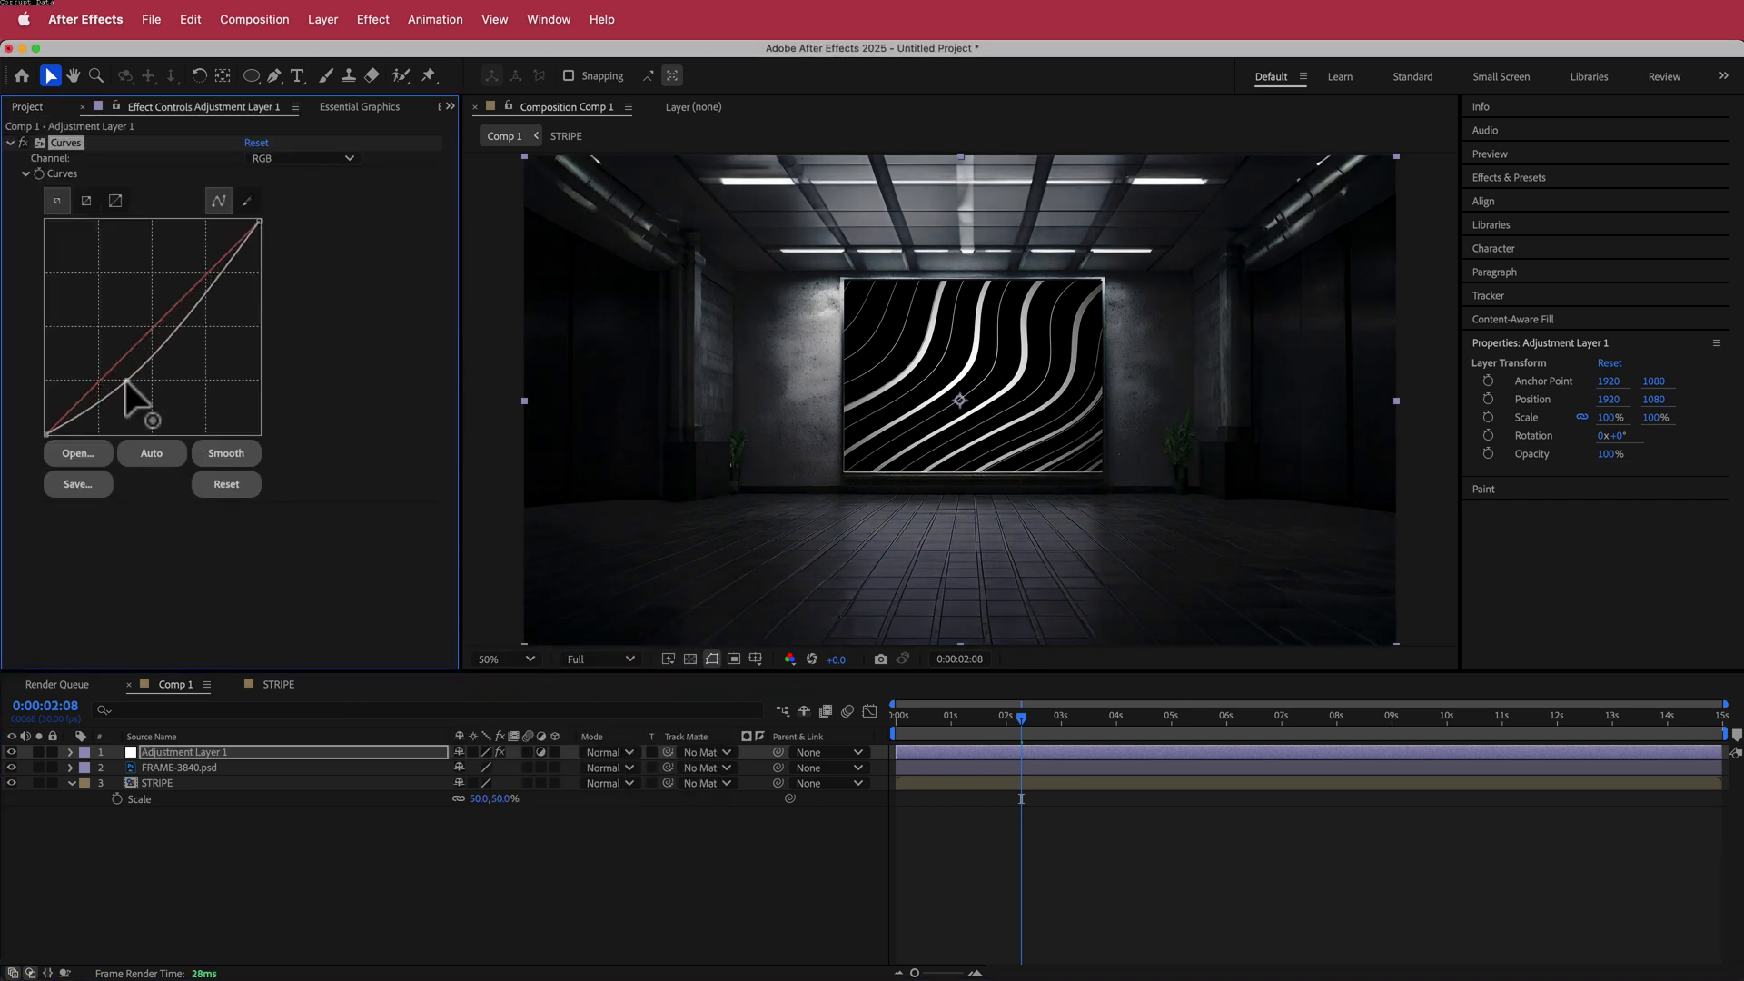
drag(210, 297, 200, 273)
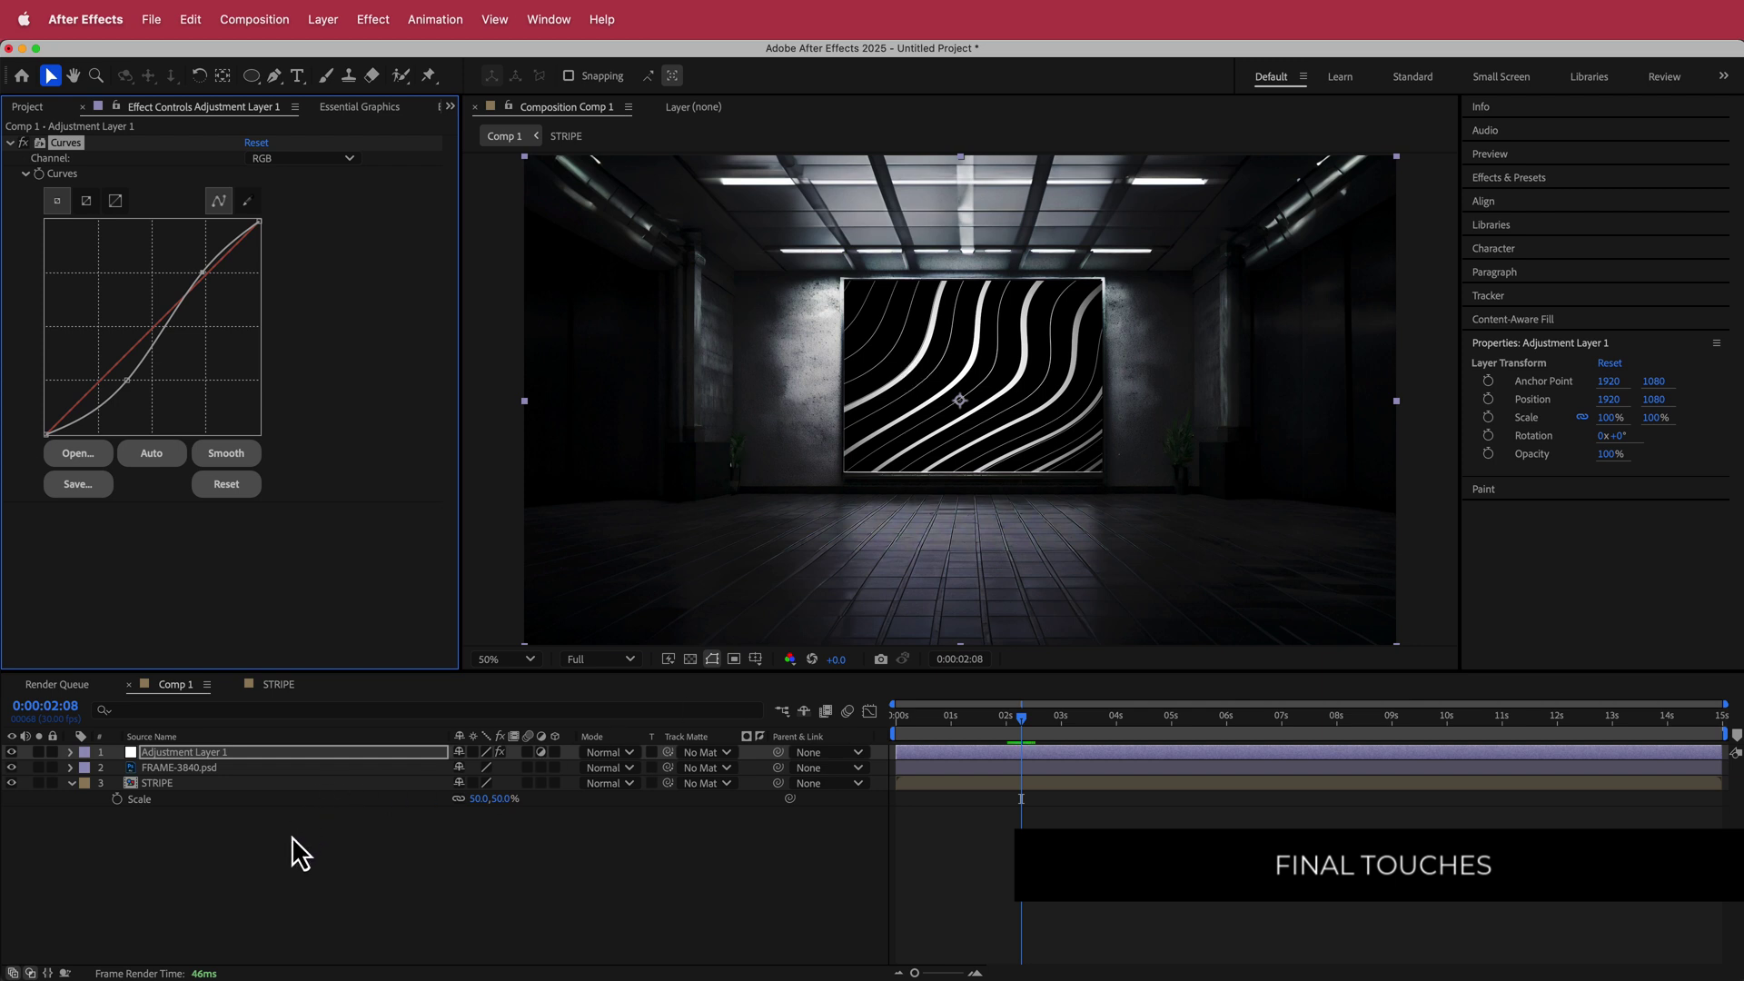
drag(291, 848, 179, 759)
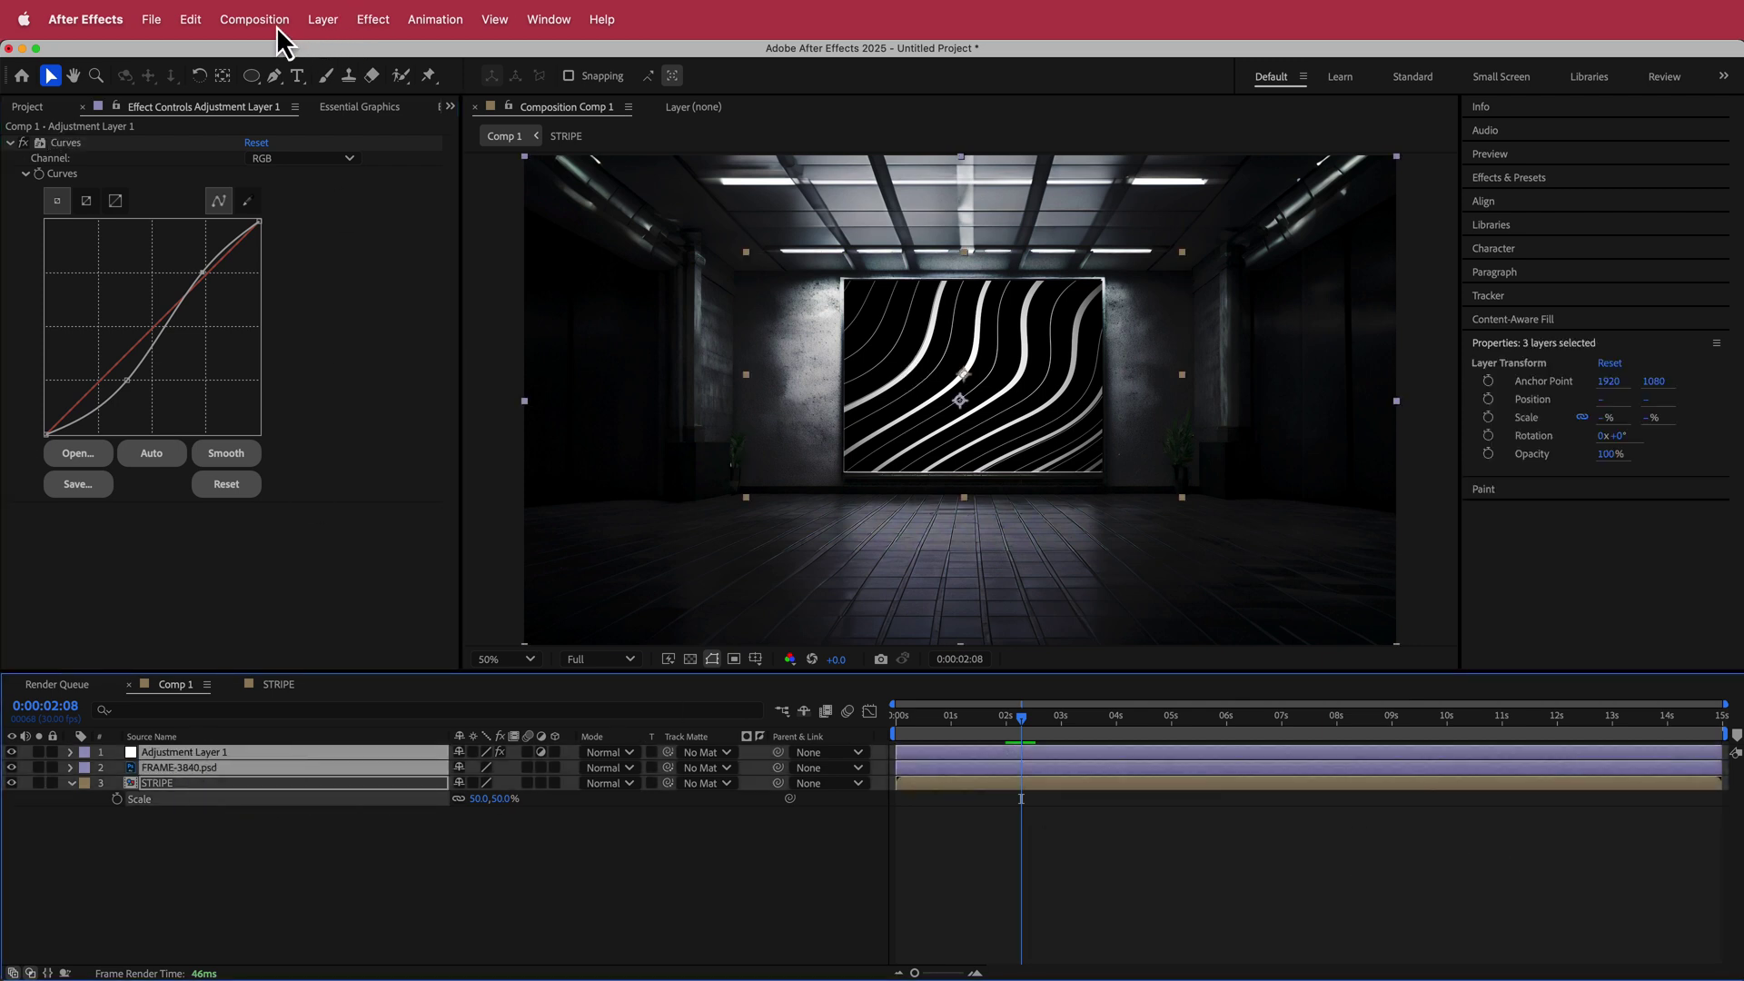
- Pre-compose the three selected layers into Pre-comp 1
click(324, 19)
click(432, 676)
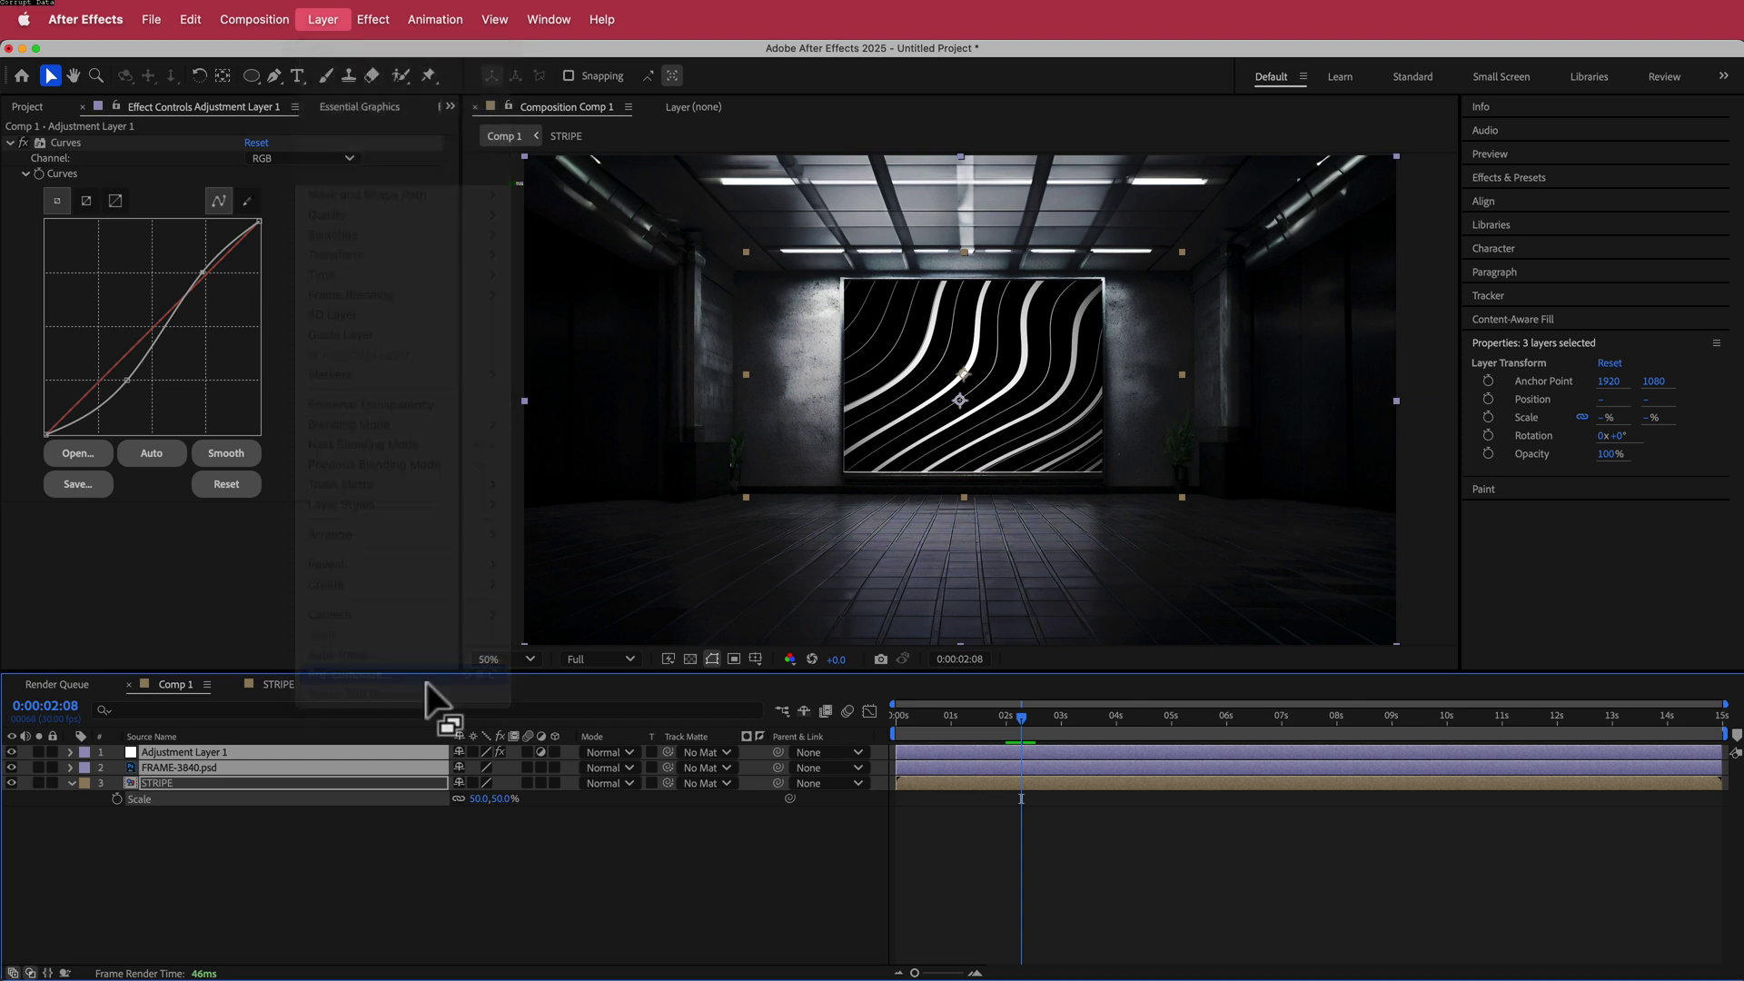
click(943, 663)
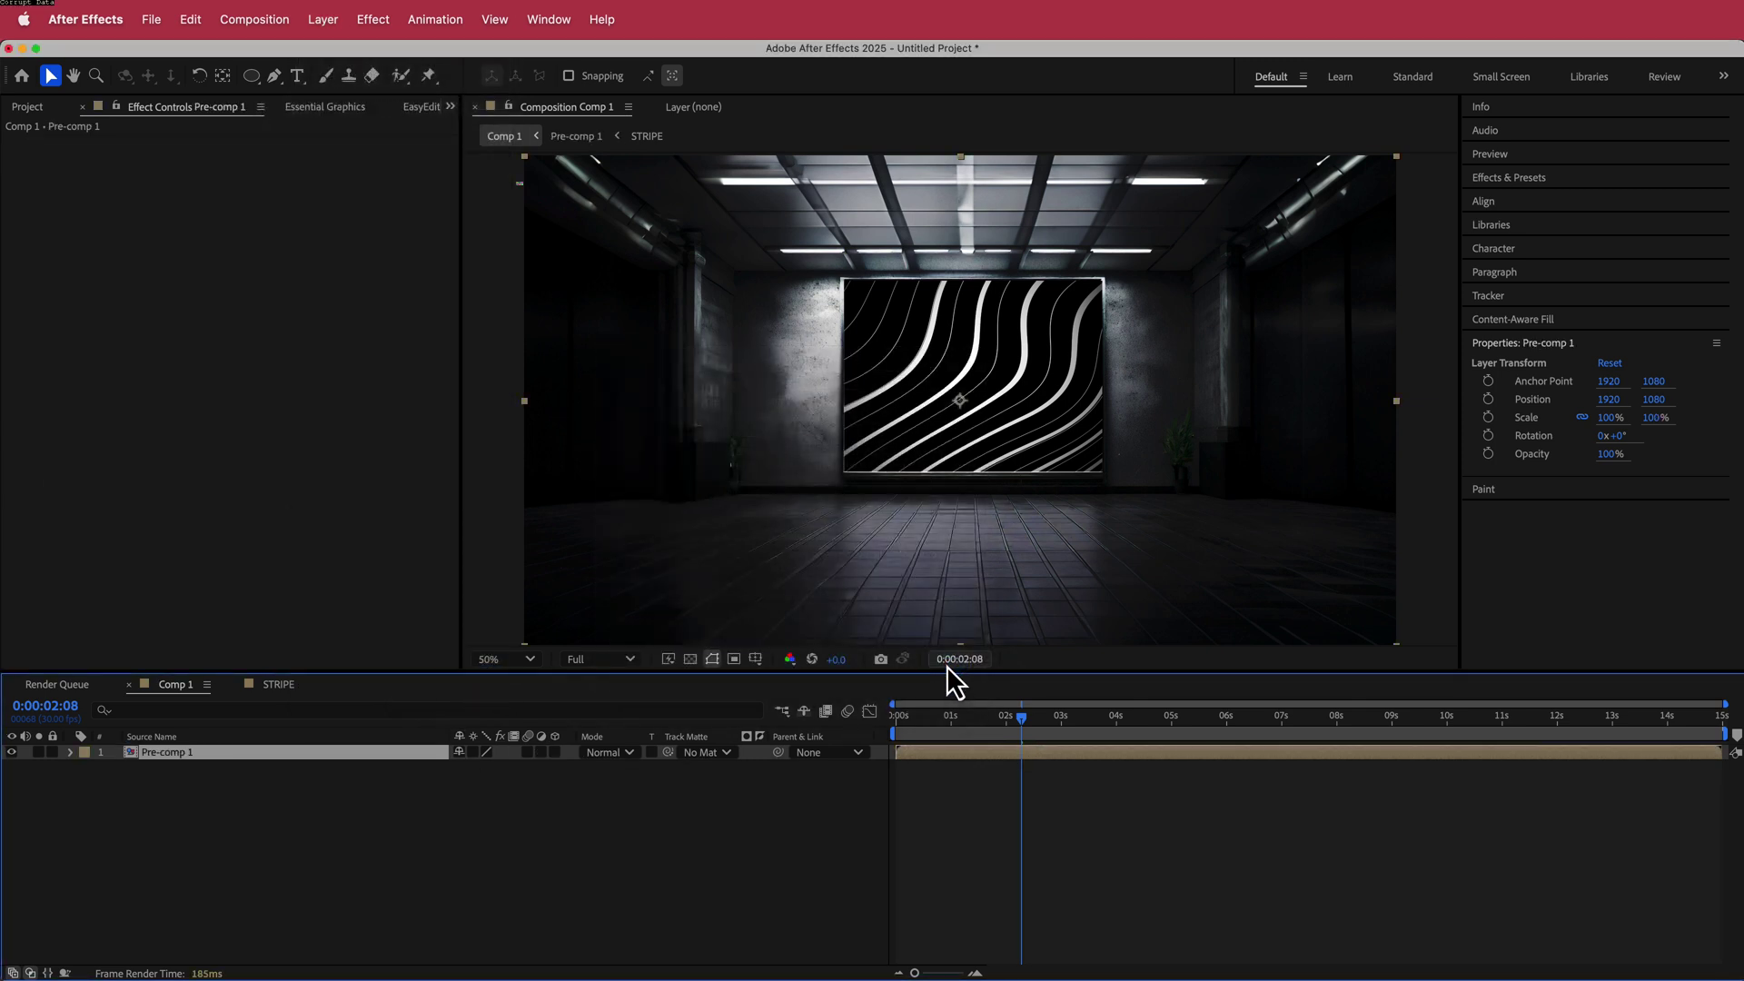
- Add a second adjustment layer and apply the Noise effect to it
right_click(573, 758)
mouse_move(636, 772)
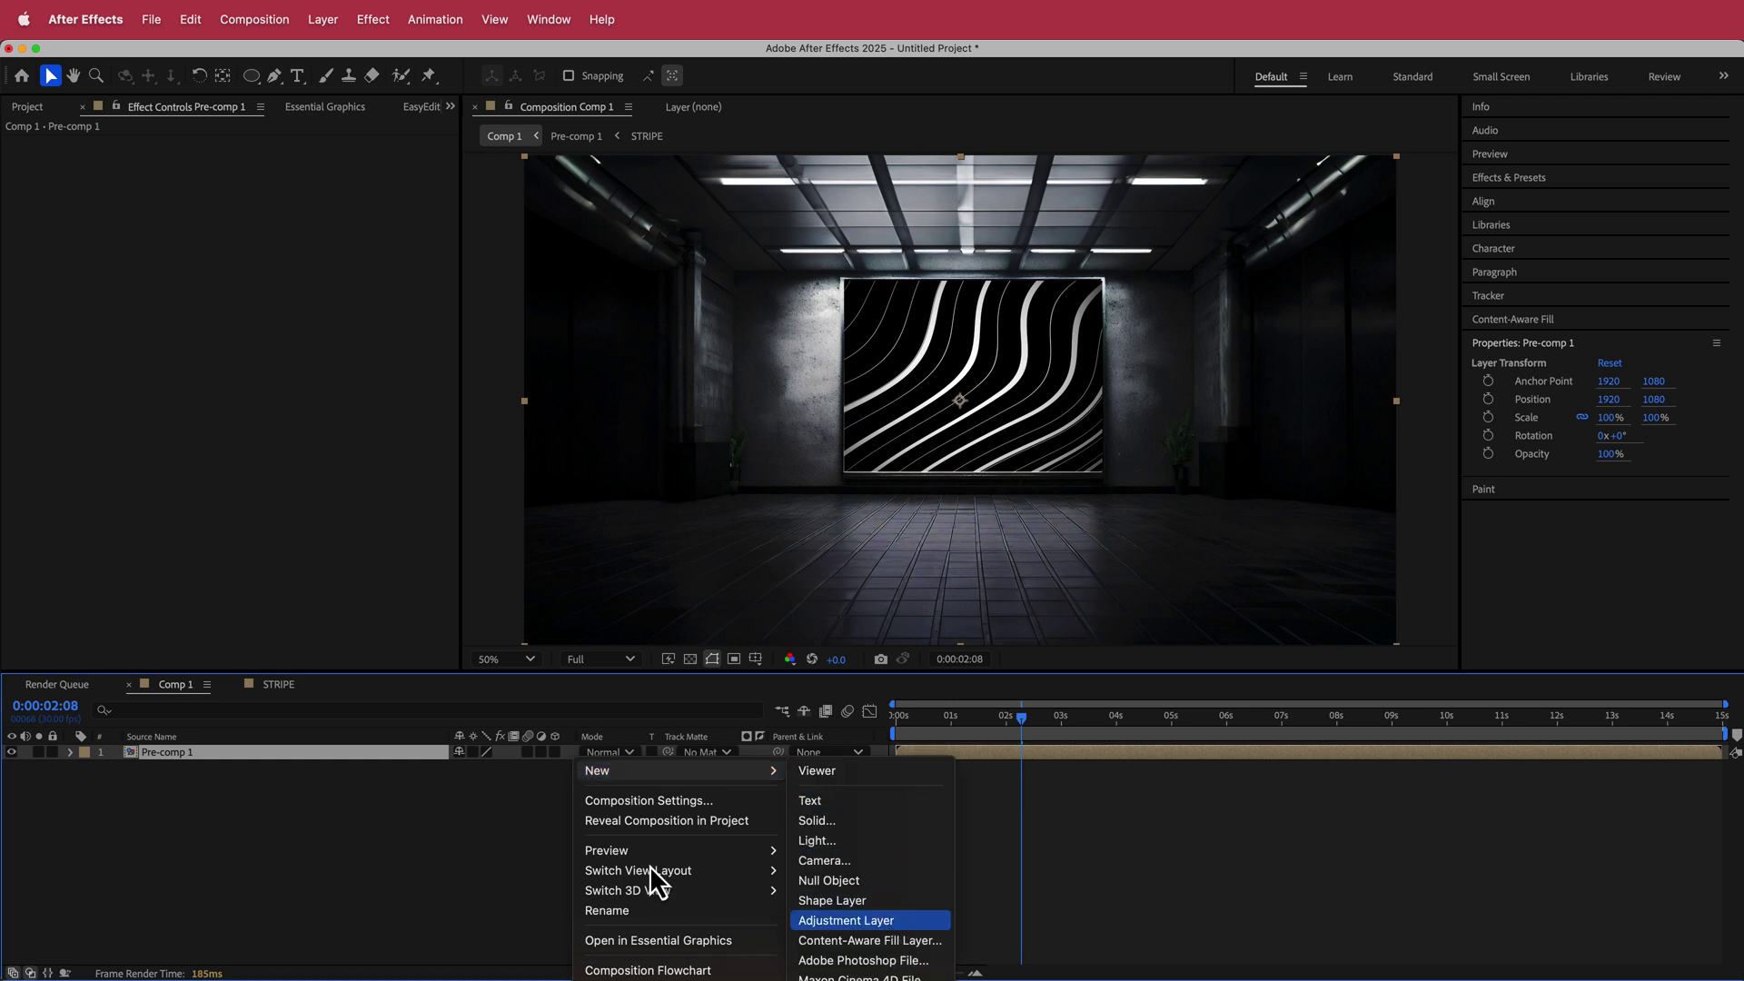
key(Return)
key(ctrl+space)
text(noi)
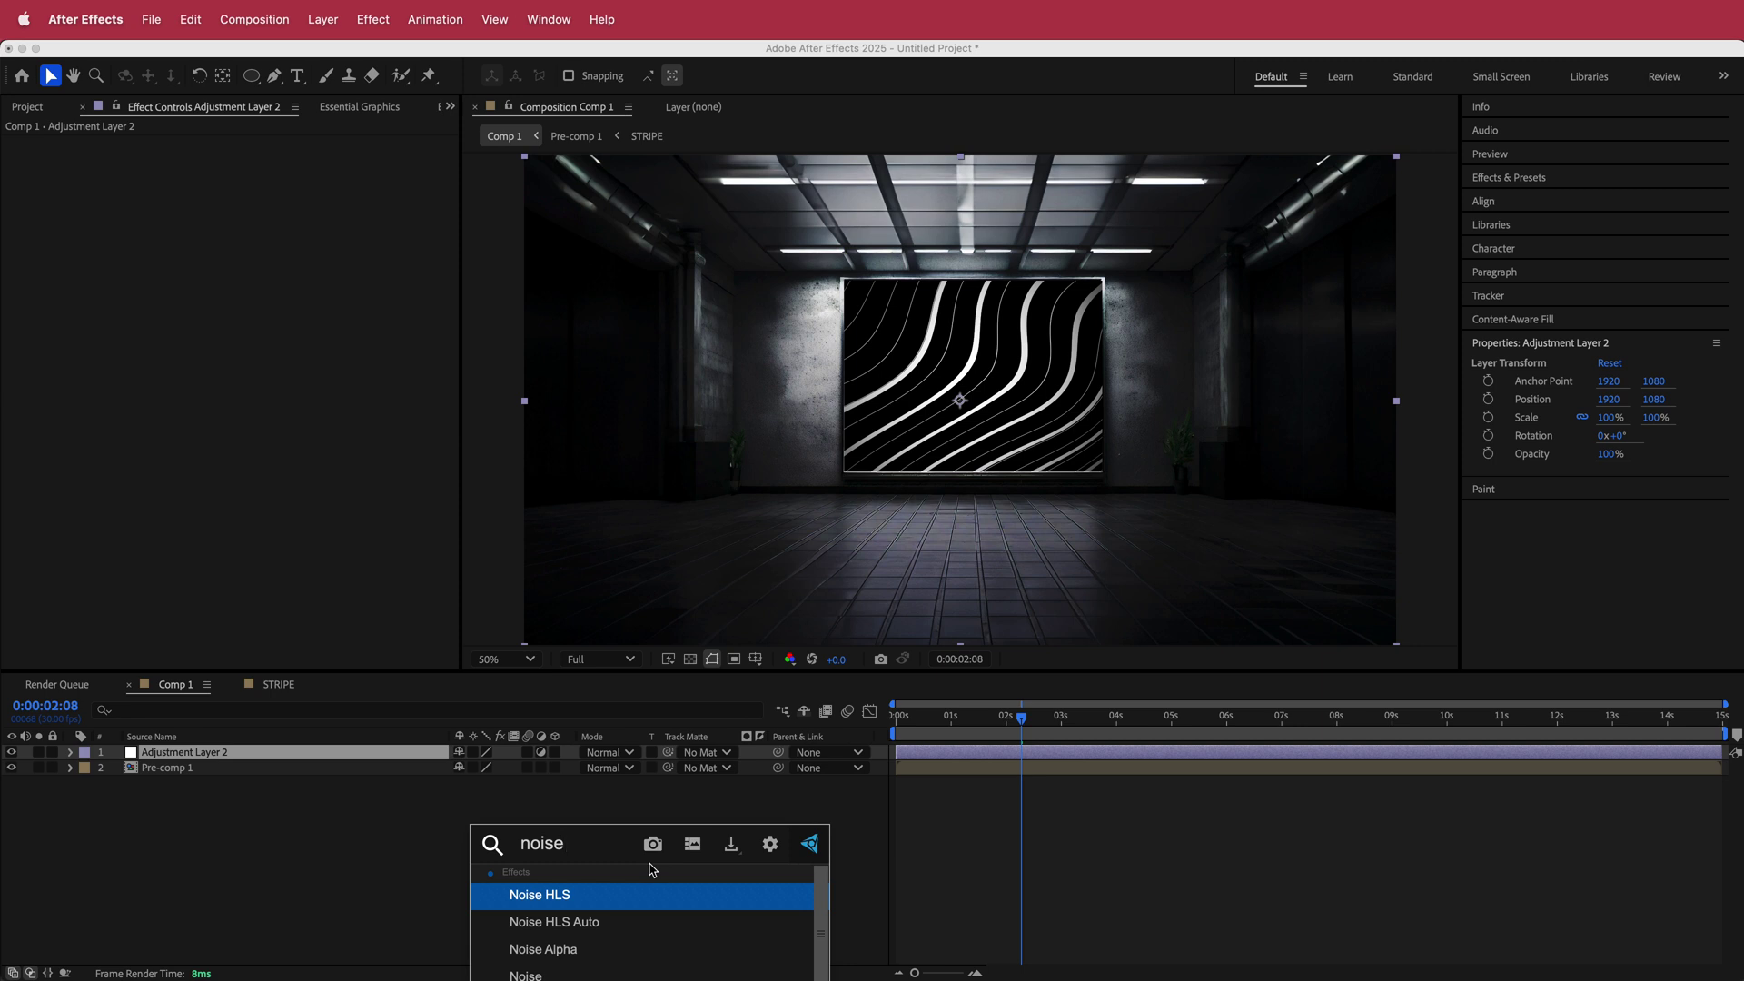
key(Down)
key(Down)
key(Down)
key(Return)
- Preview the grain over the first seconds, then return to frame one with Pre-comp 1 selected
key(Home)
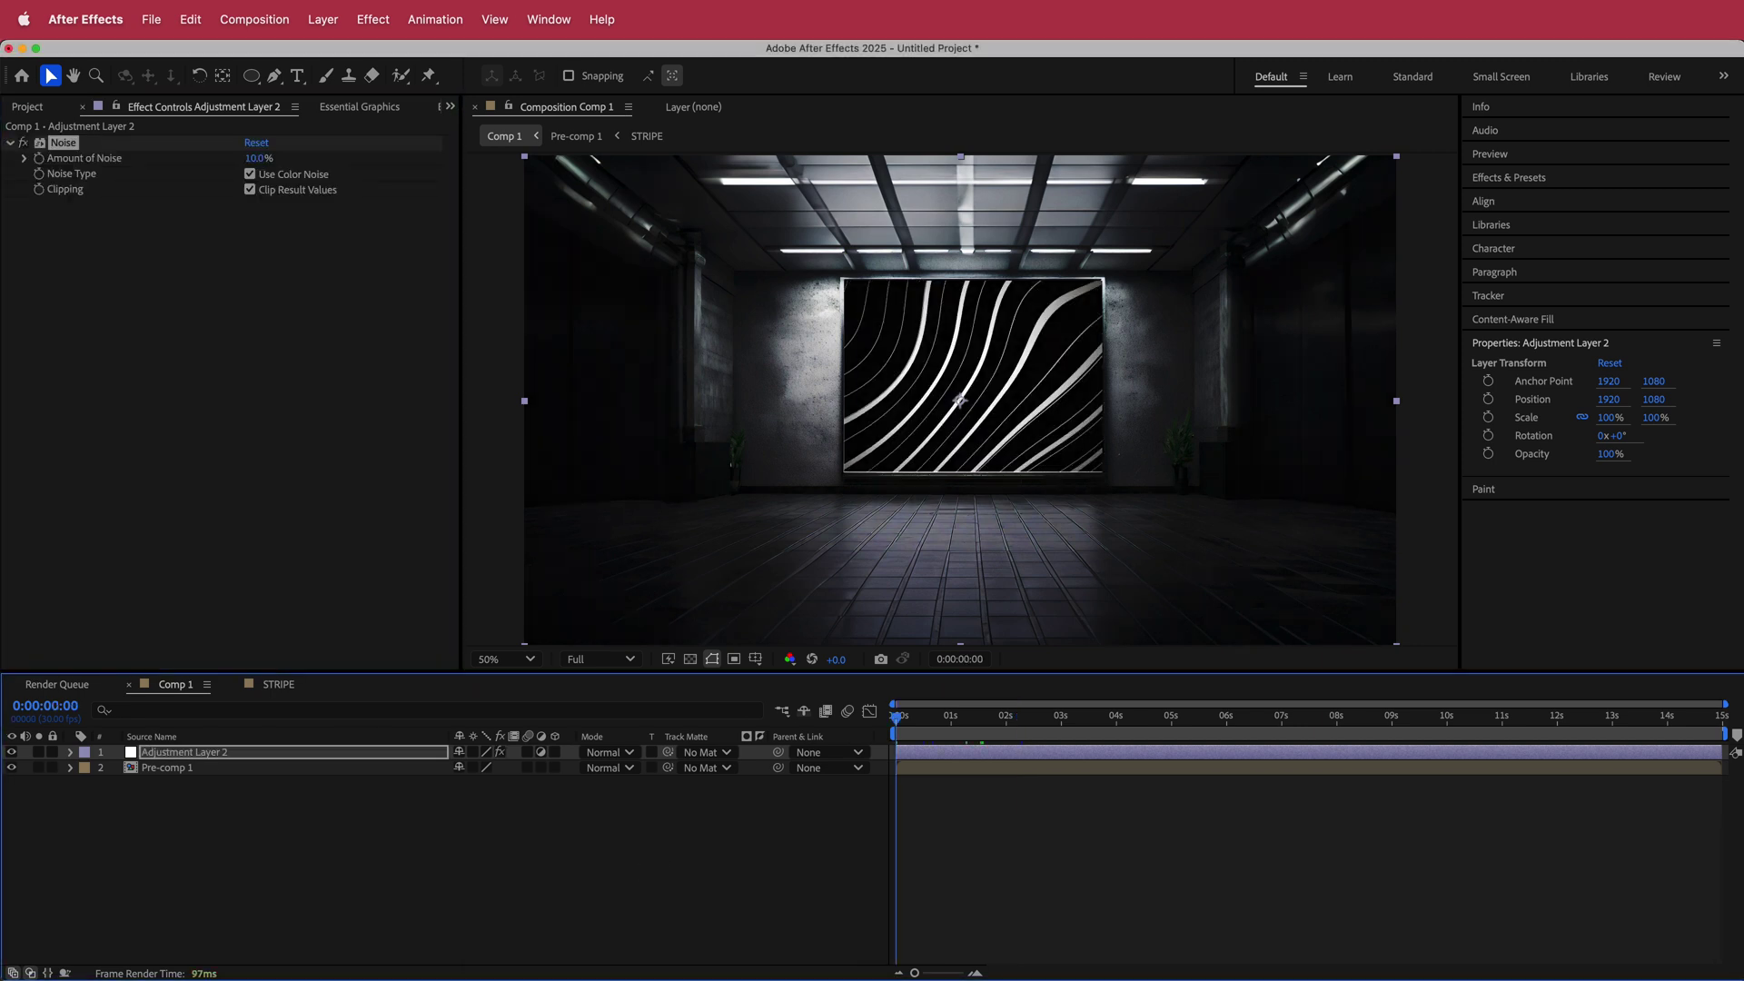
drag(924, 717, 1039, 715)
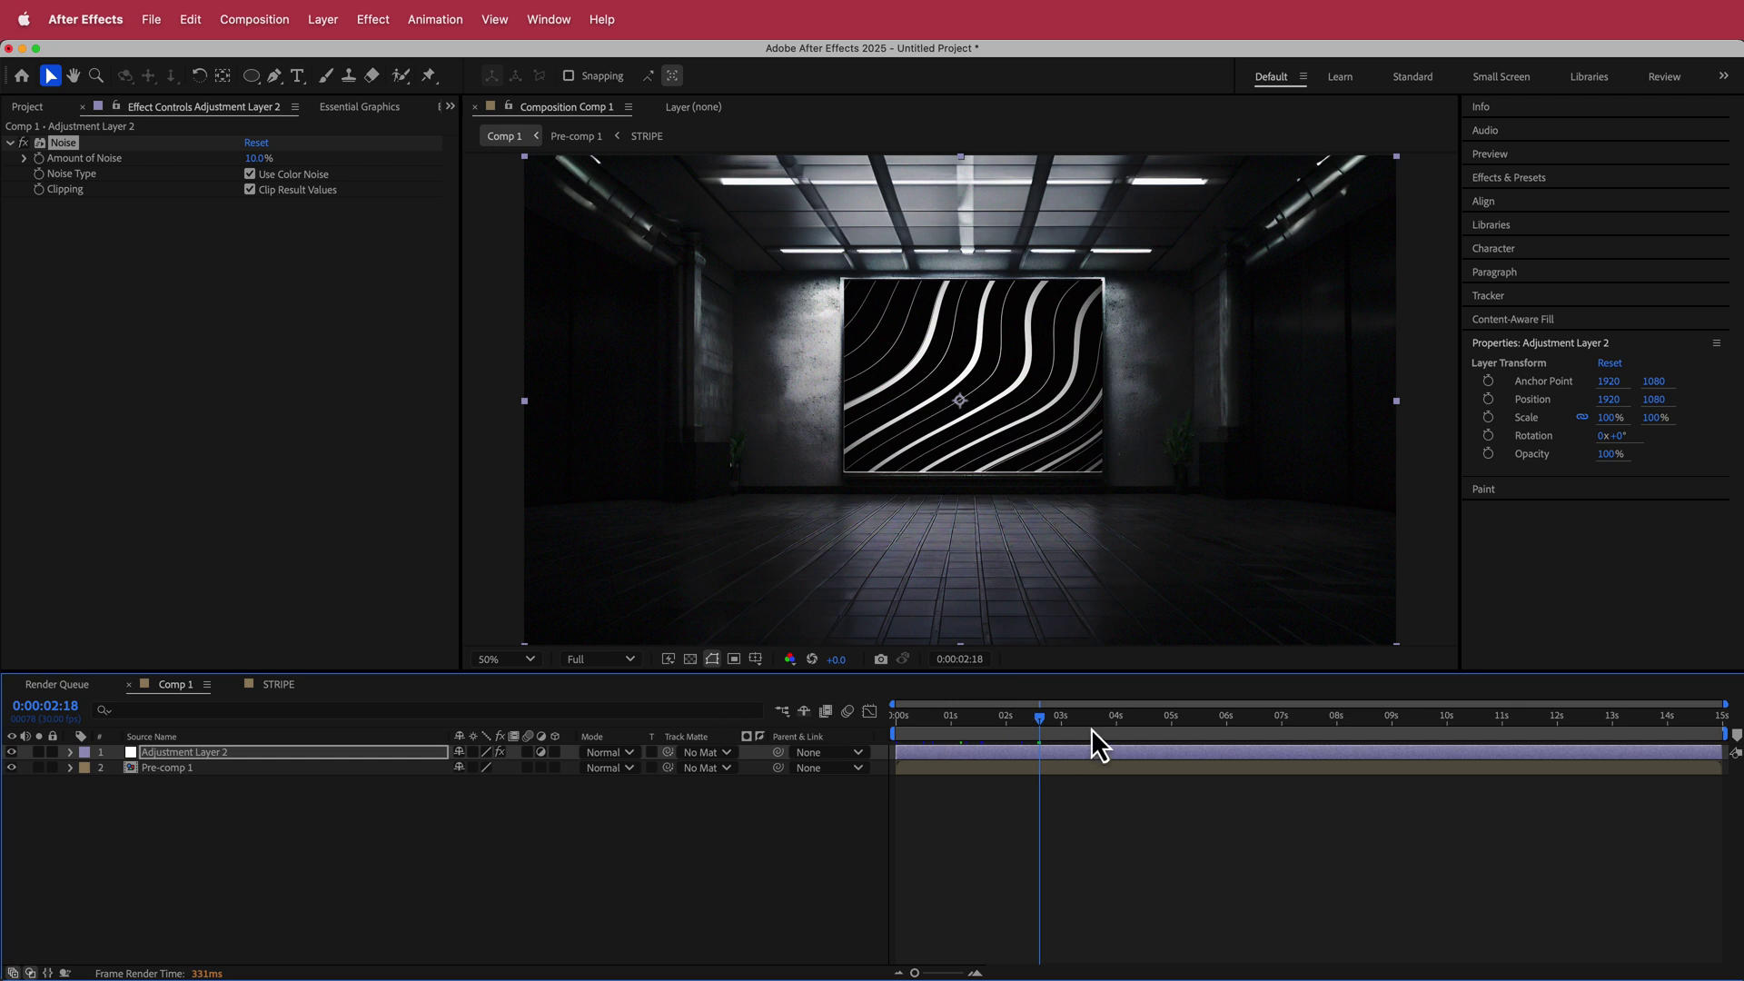
drag(1041, 721, 906, 724)
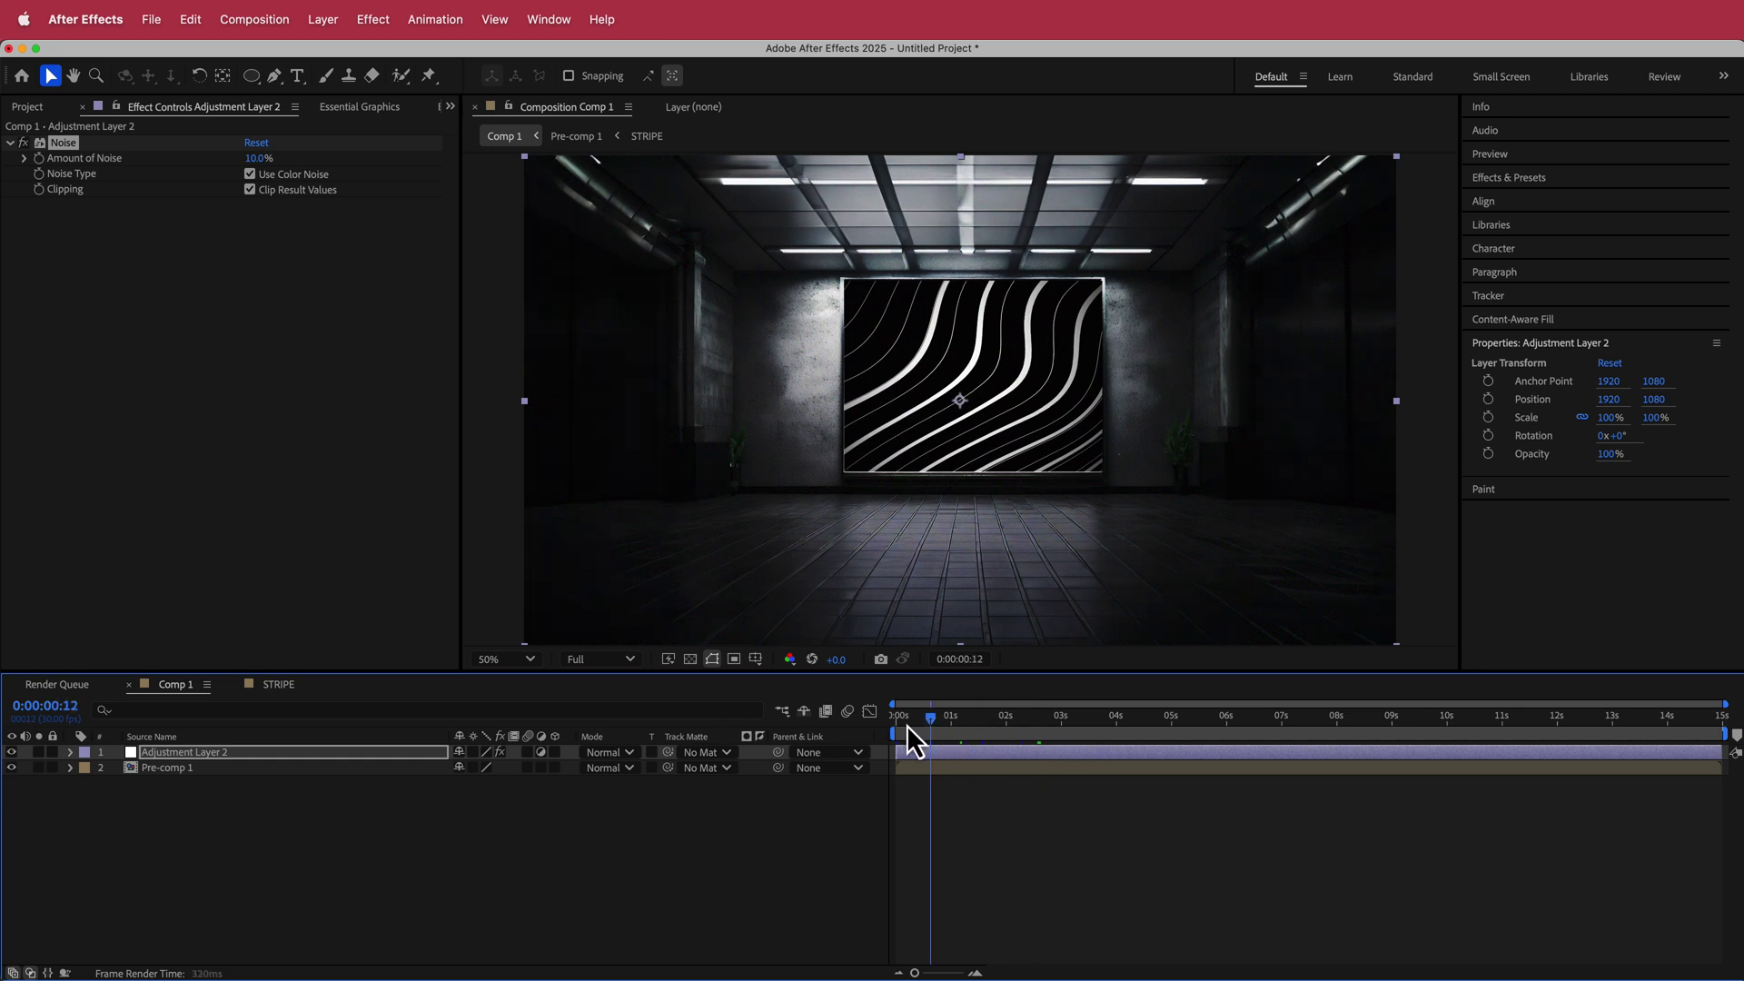
click(216, 768)
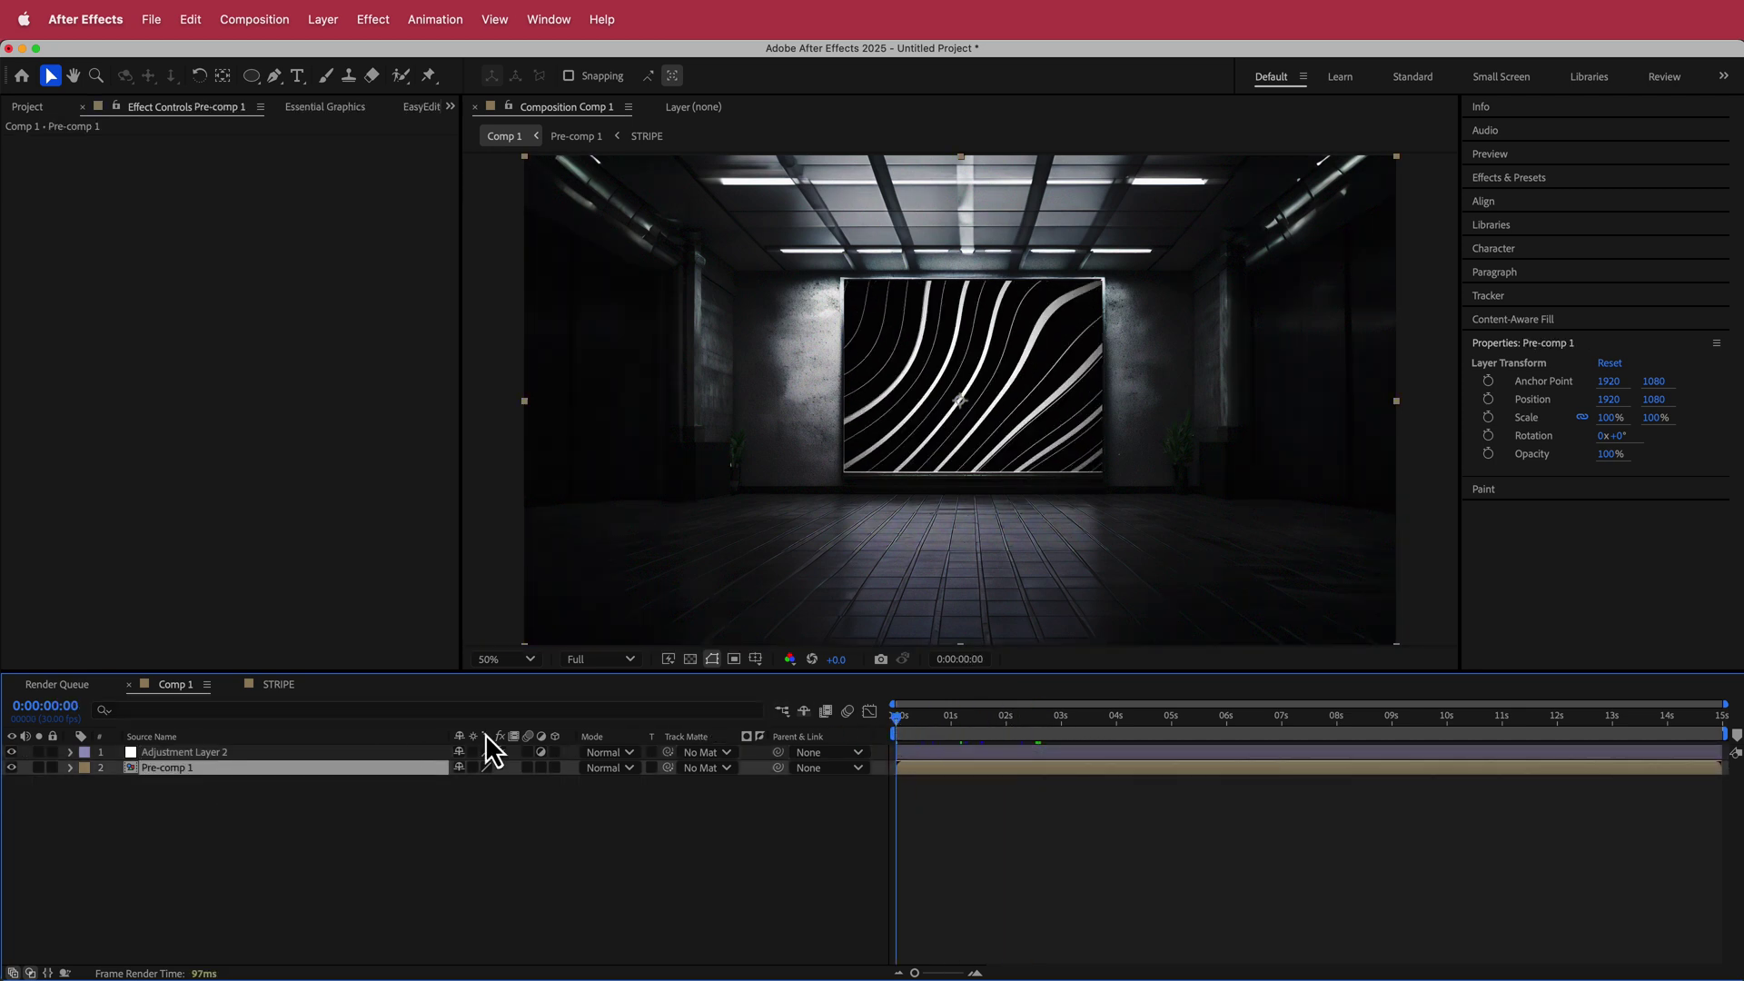
- Keyframe Pre-comp 1's Scale from 100% at 0s to 115% at the last frame
key(s)
click(117, 783)
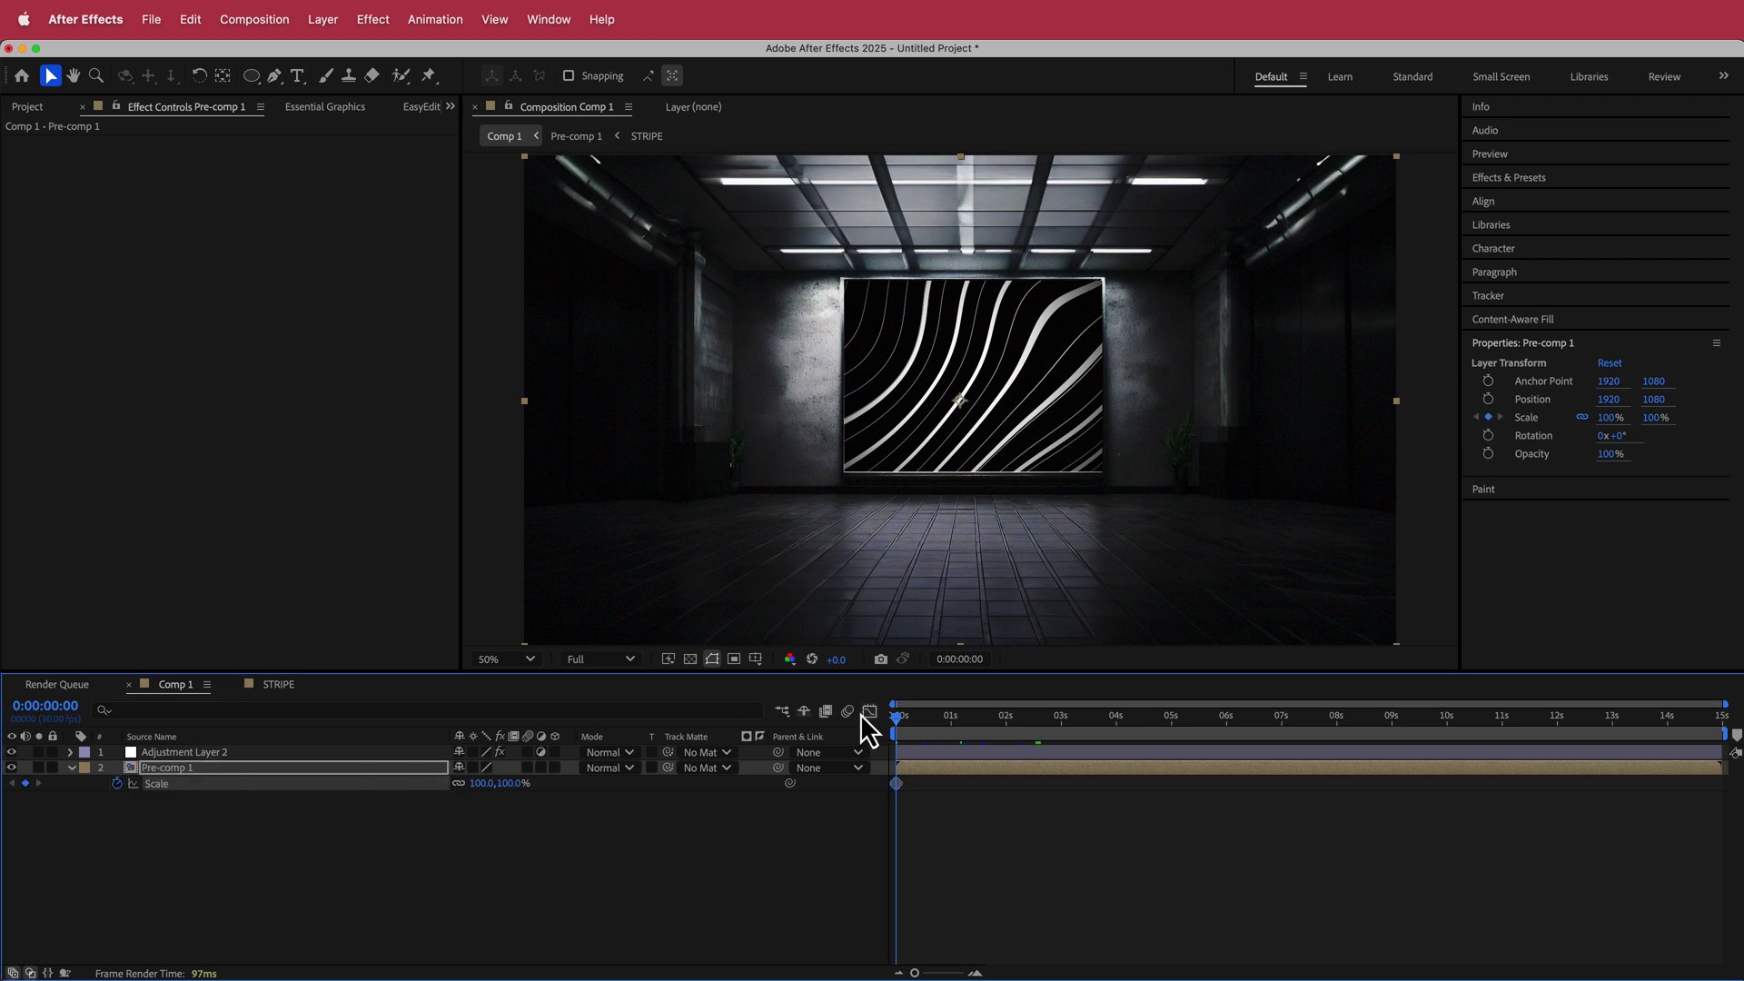
drag(903, 719, 1722, 718)
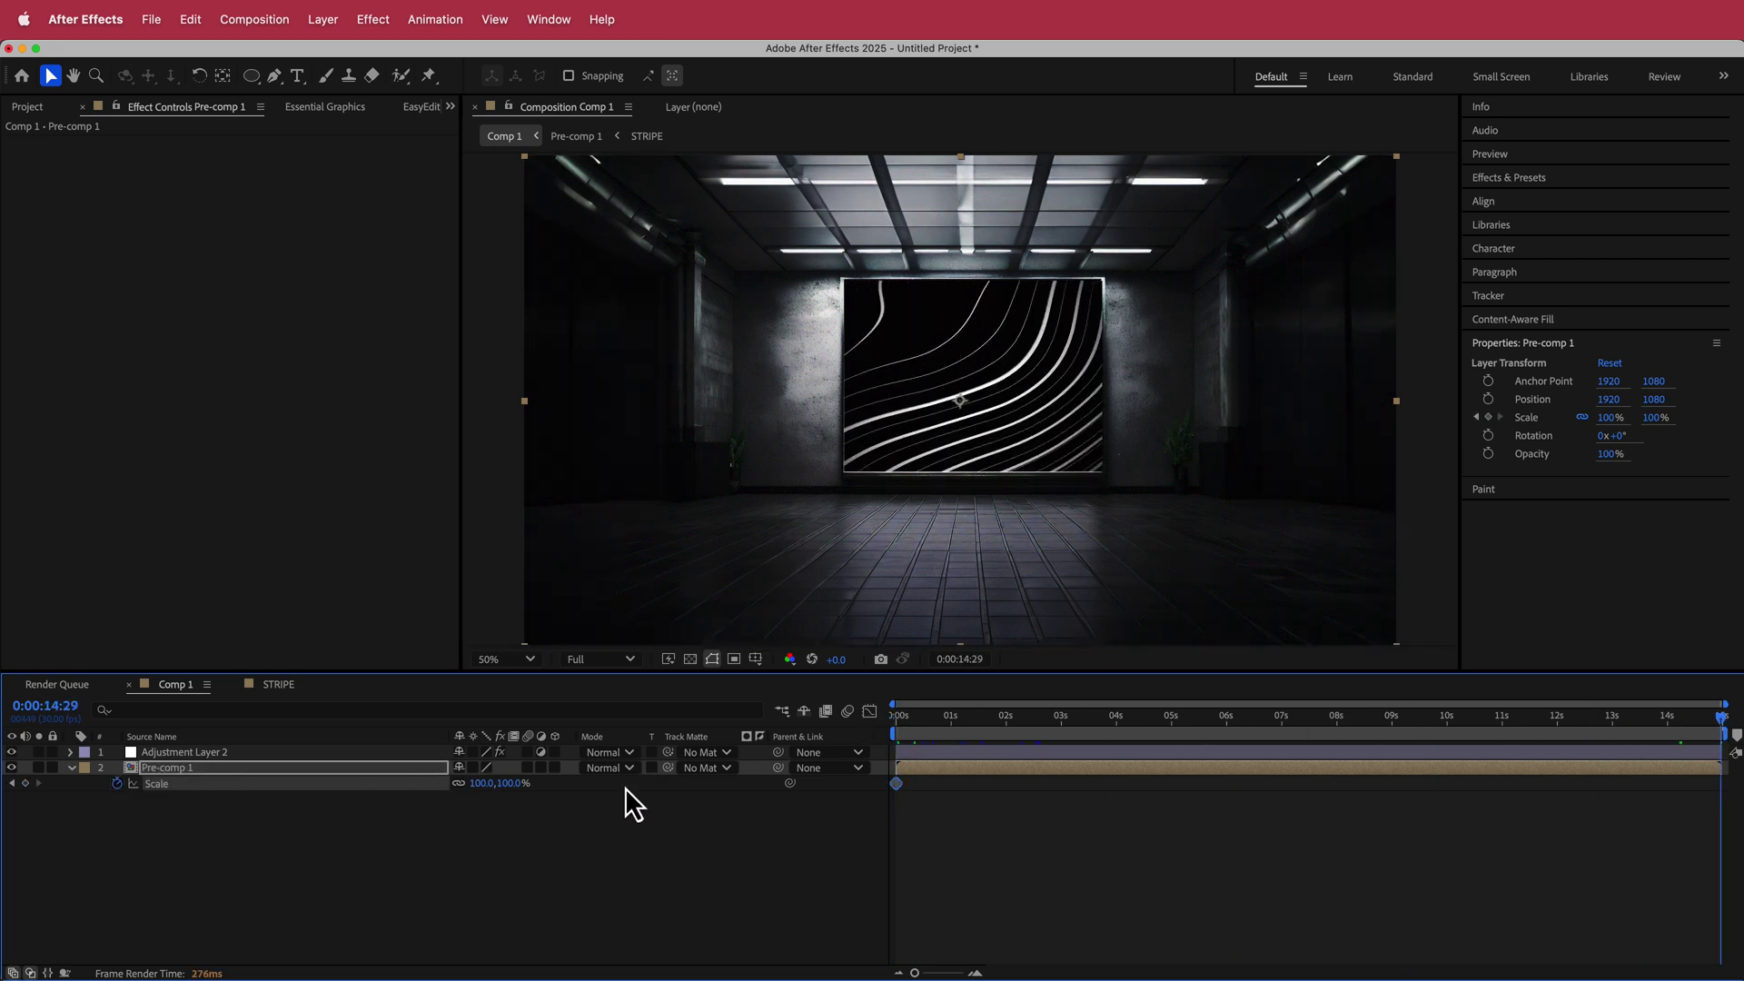
click(486, 784)
text(115)
key(Return)
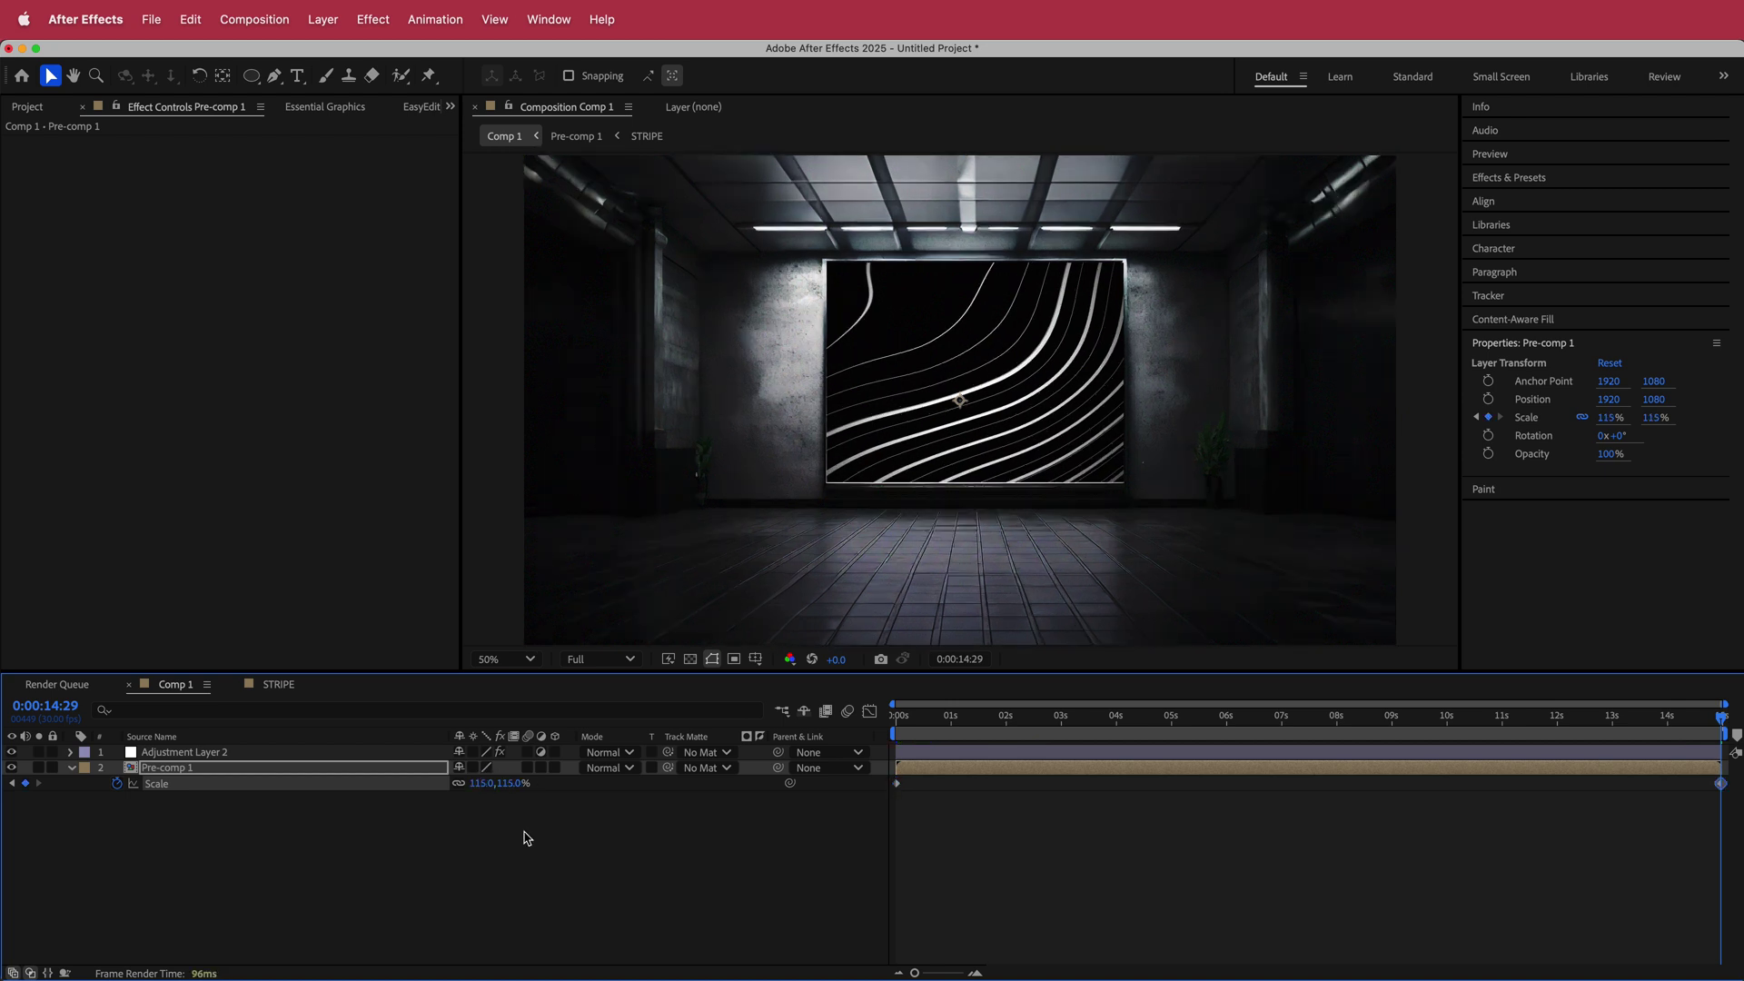